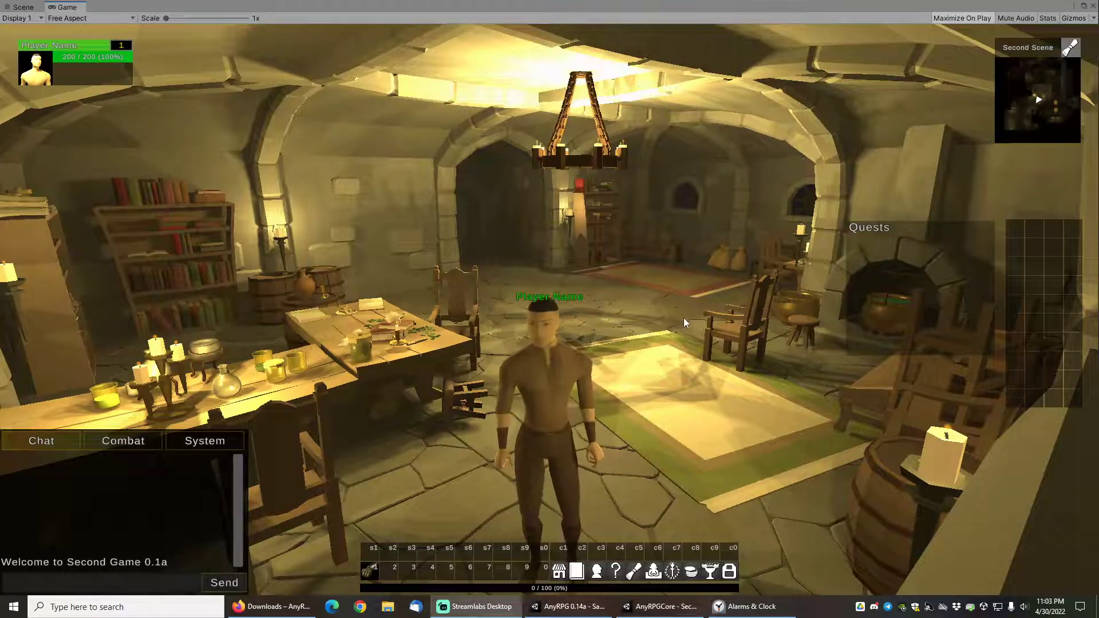
Run the player character out of the furnished room through the corridors toward the lit pillar room
click(683, 317)
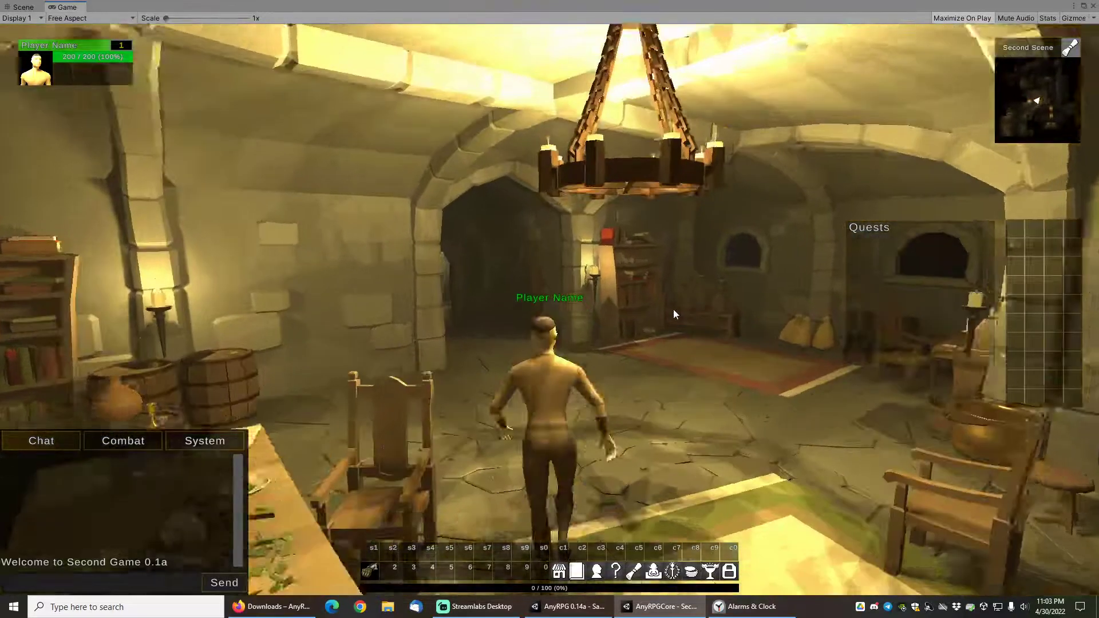
key(w)
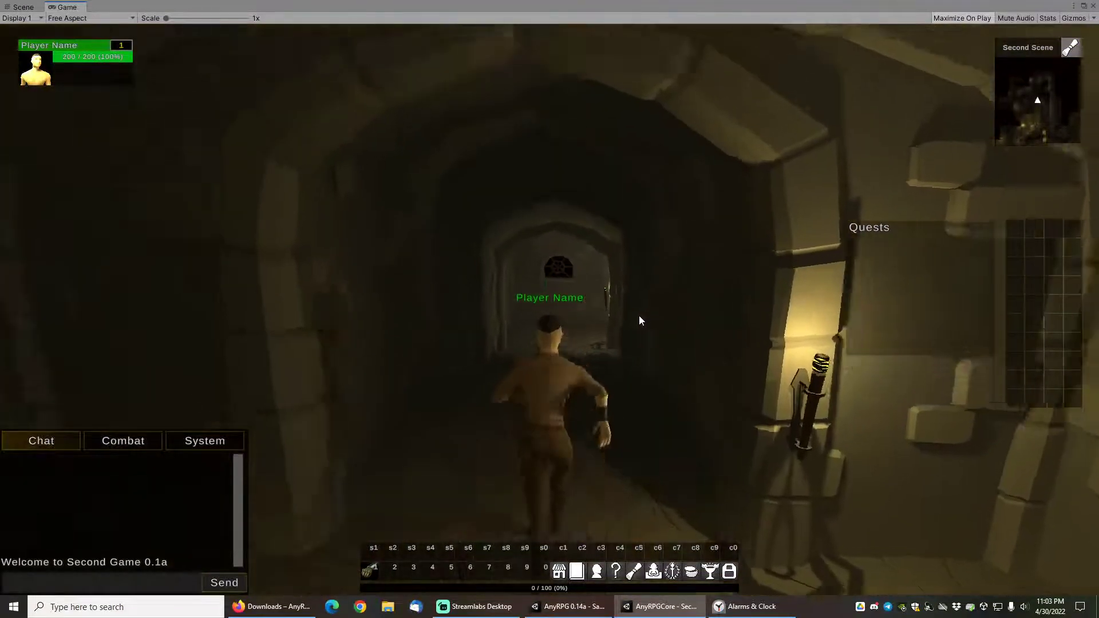
key(d)
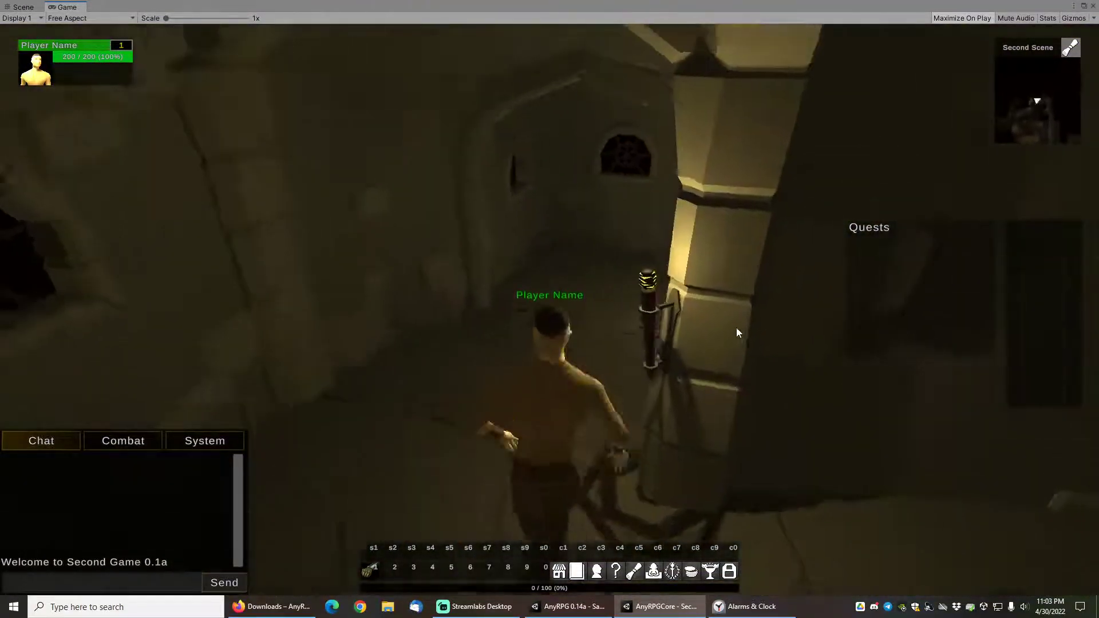
key(w)
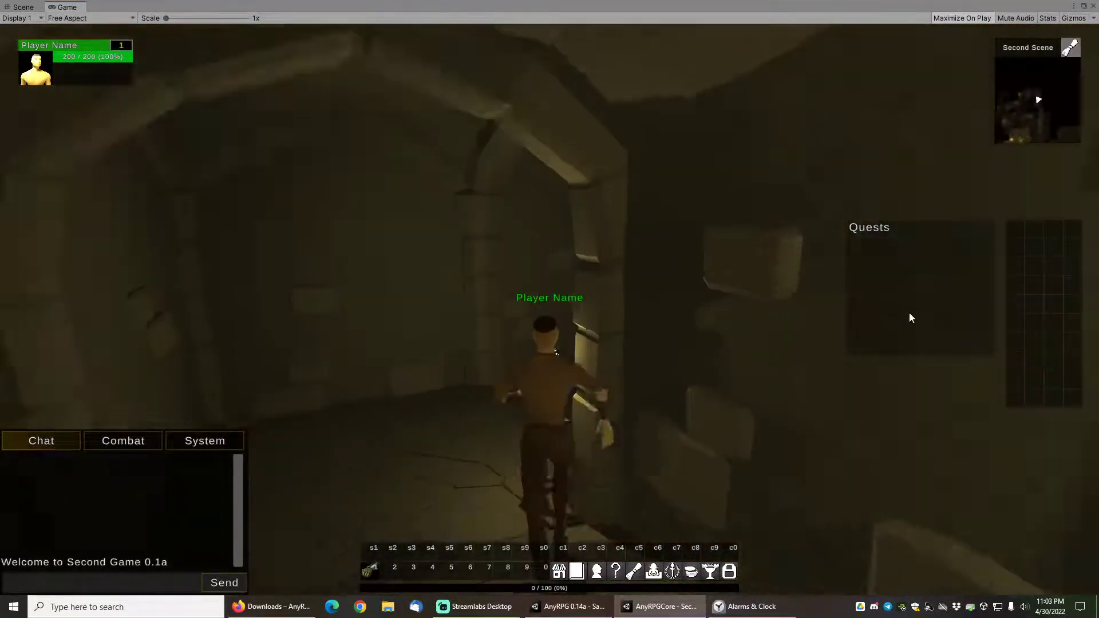
key(a)
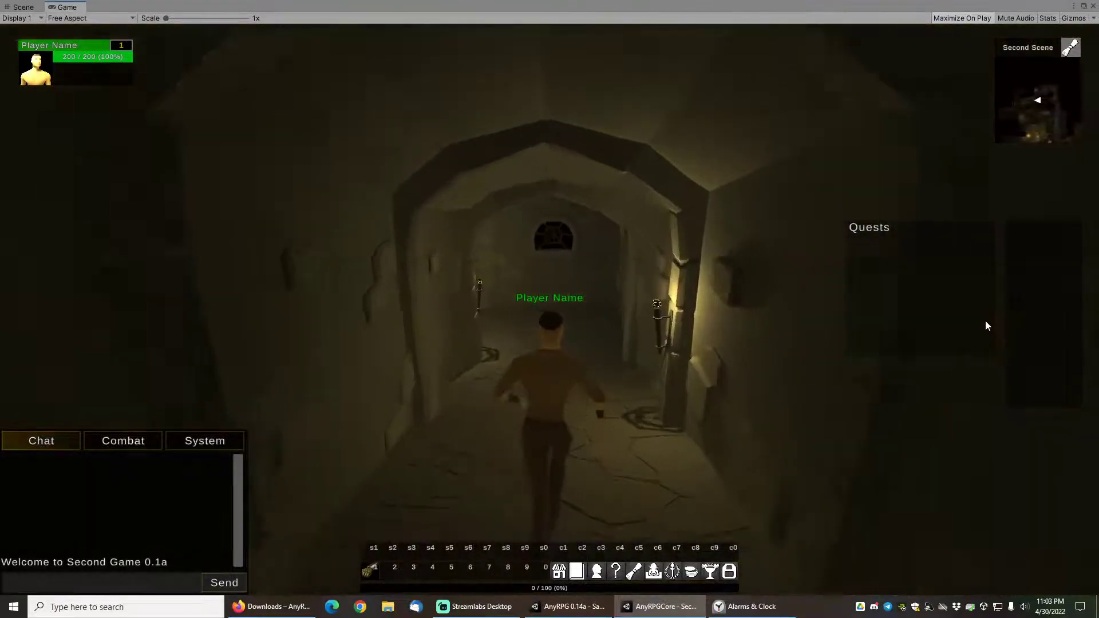
key(w)
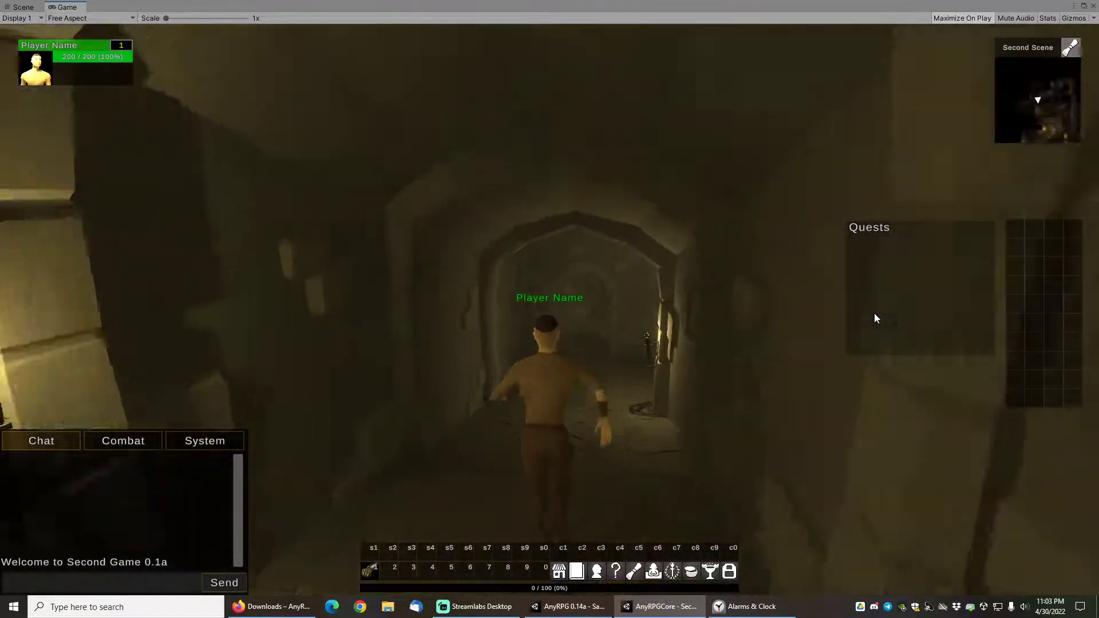
key(a)
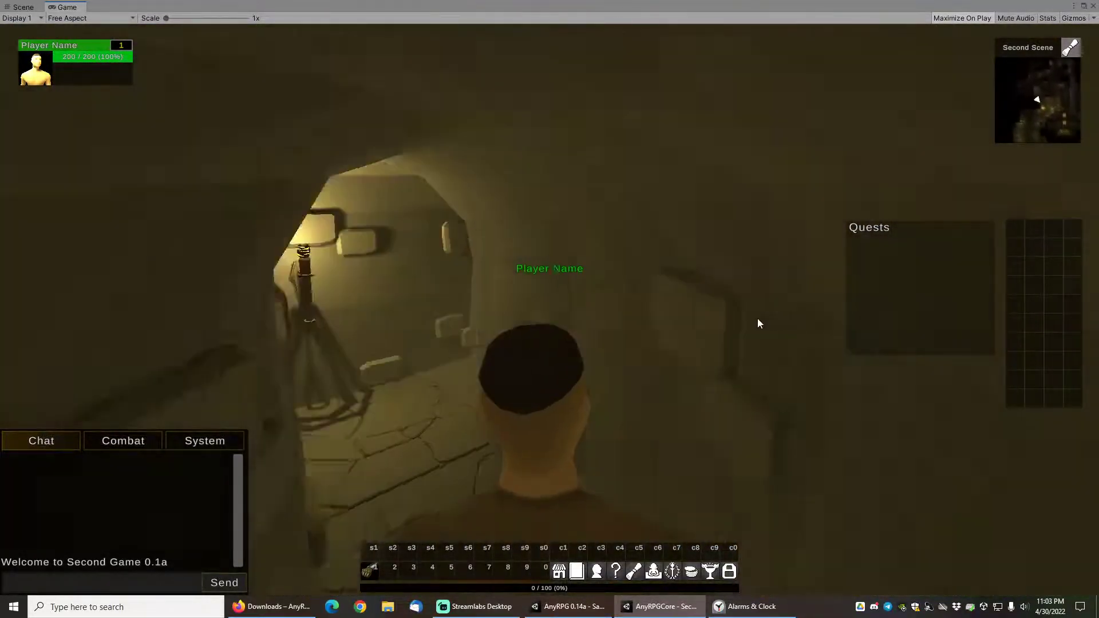
Walk the character through the doorway into the barred cellar and down the vaulted corridor
key(a)
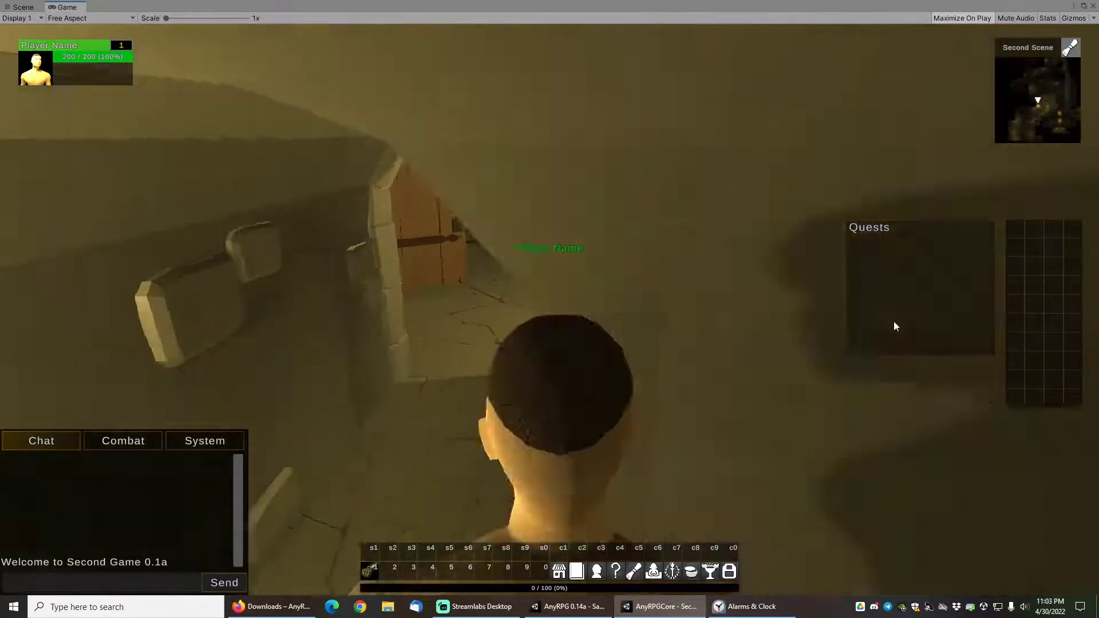
key(w)
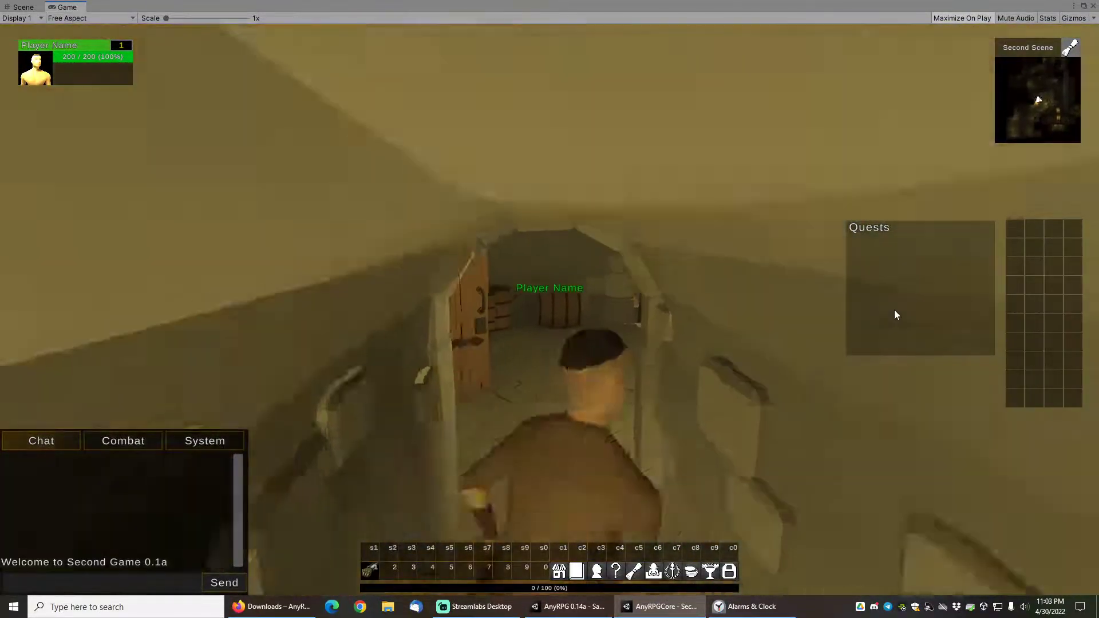
key(w)
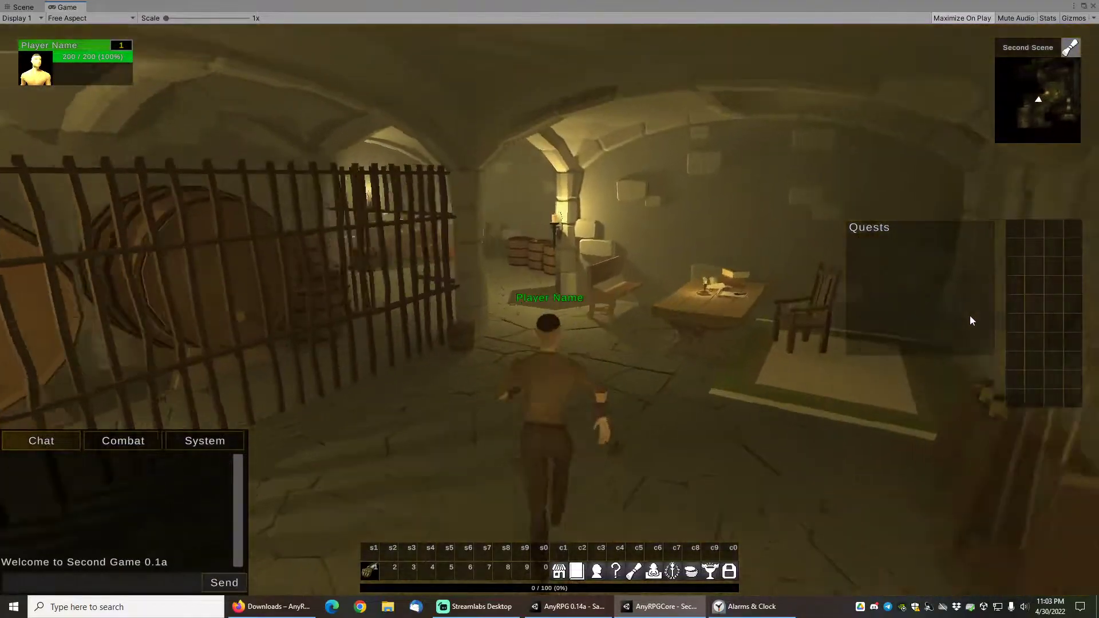
key(d)
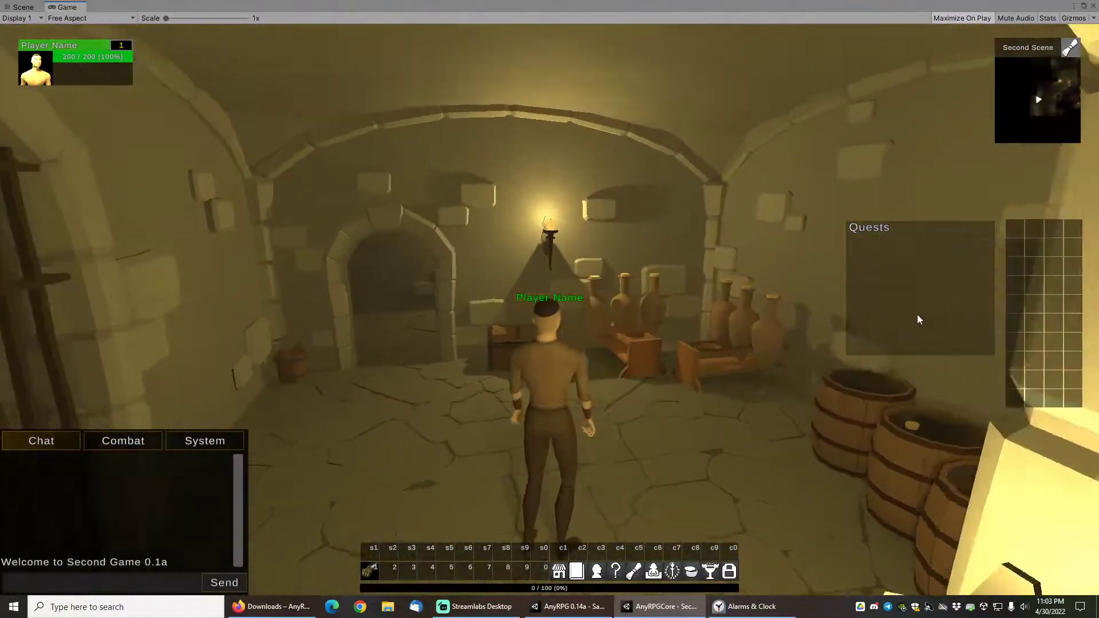
key(a)
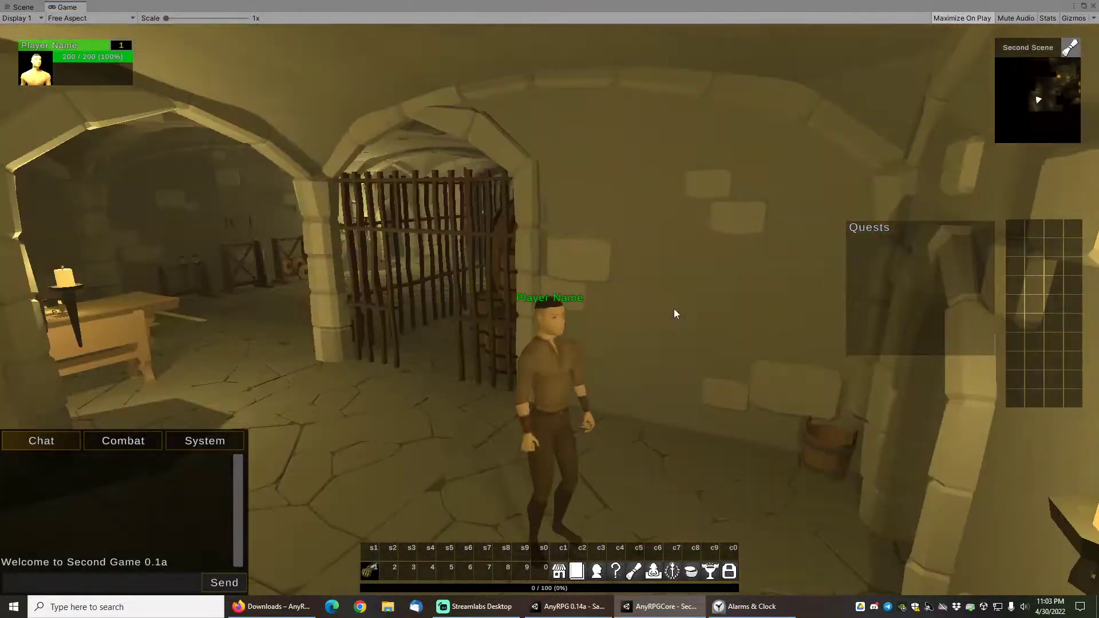
key(w)
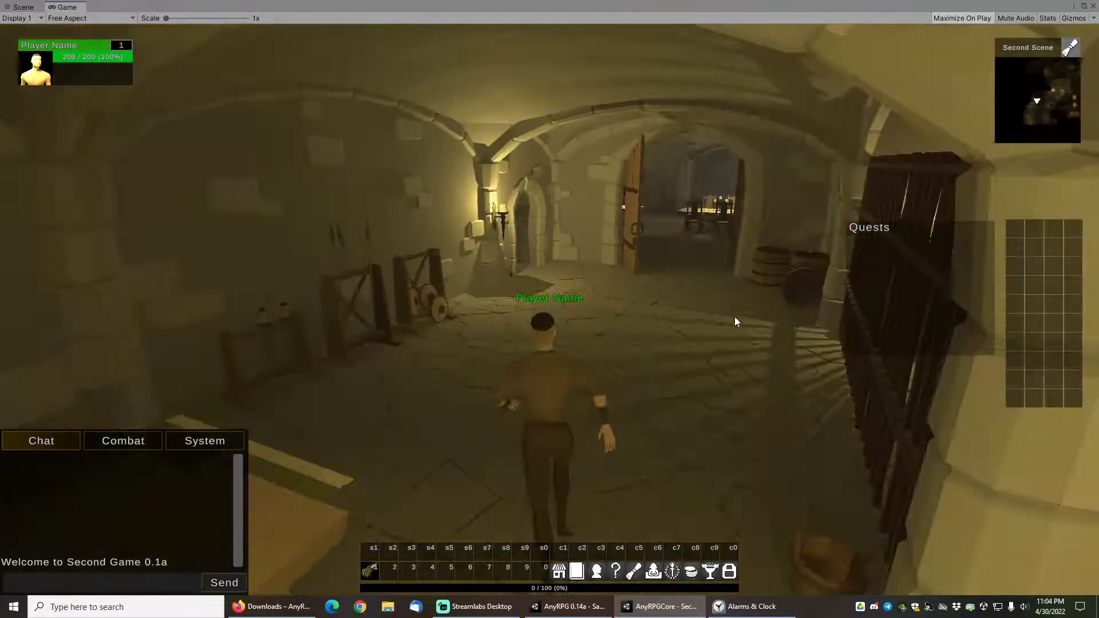
key(w)
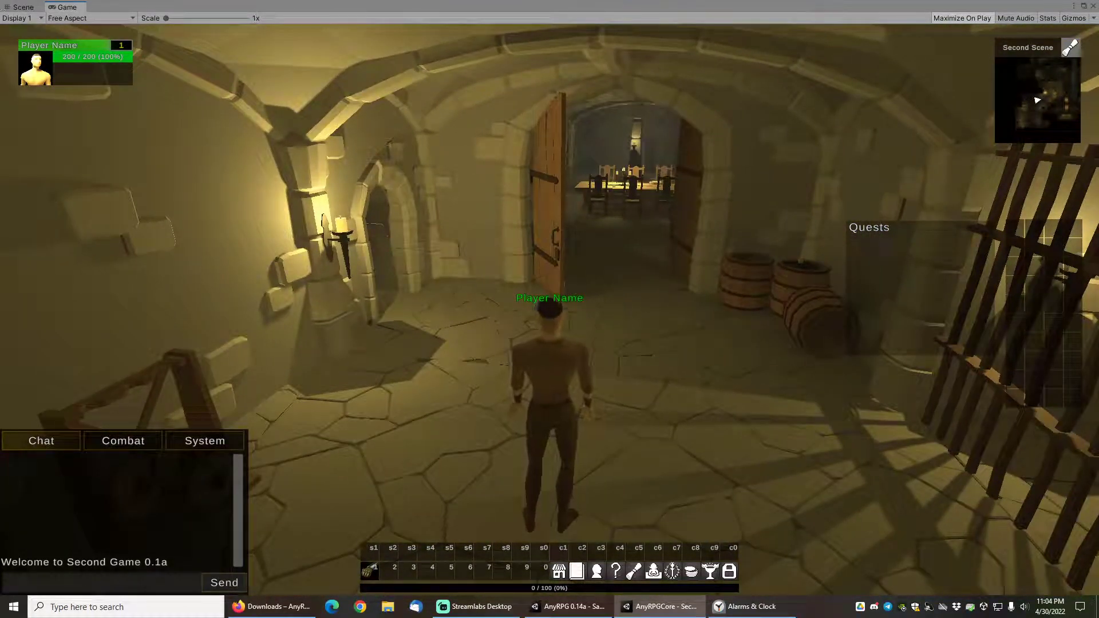
Review the AnyRPG Downloads page's engine and download table, then go to the AnyRPGCore GitHub repository
key(alt+Tab)
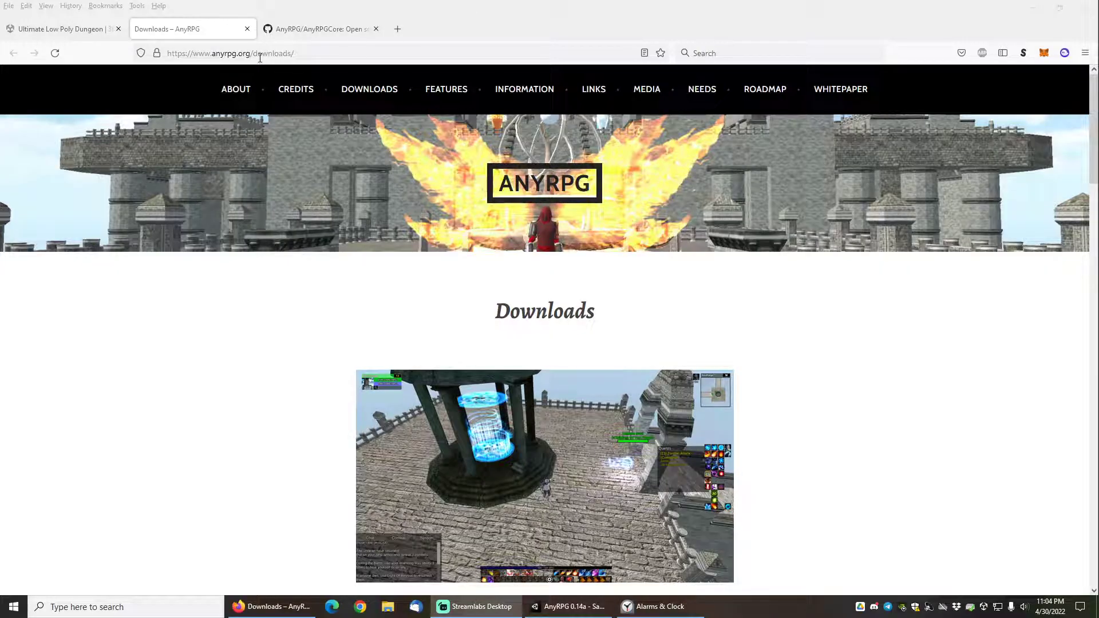
scroll(262, 387, down, 8)
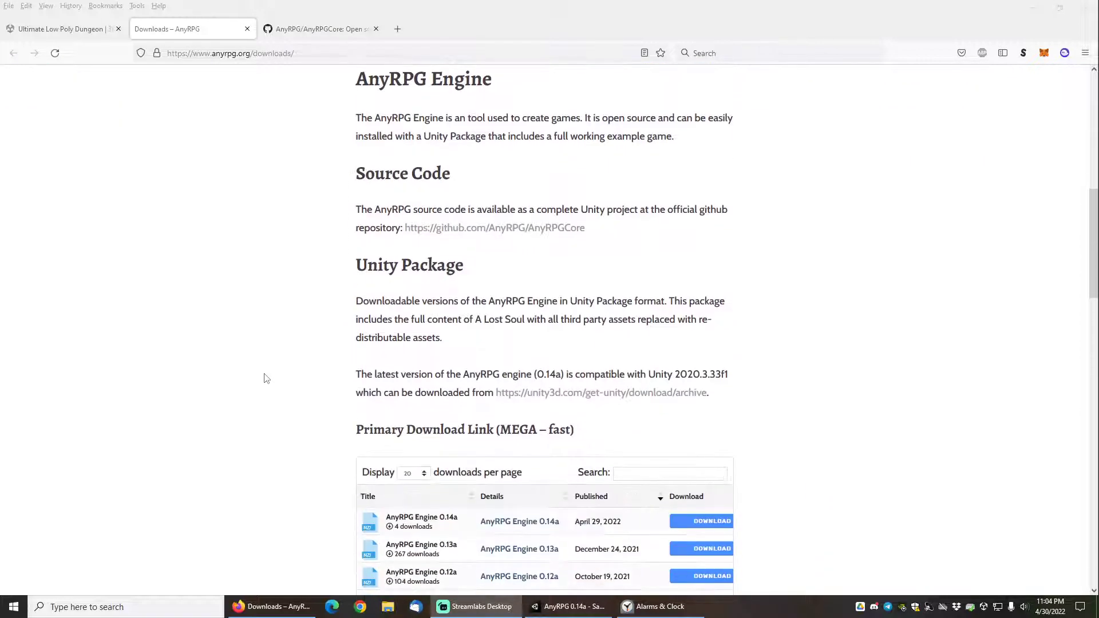
scroll(266, 378, down, 1)
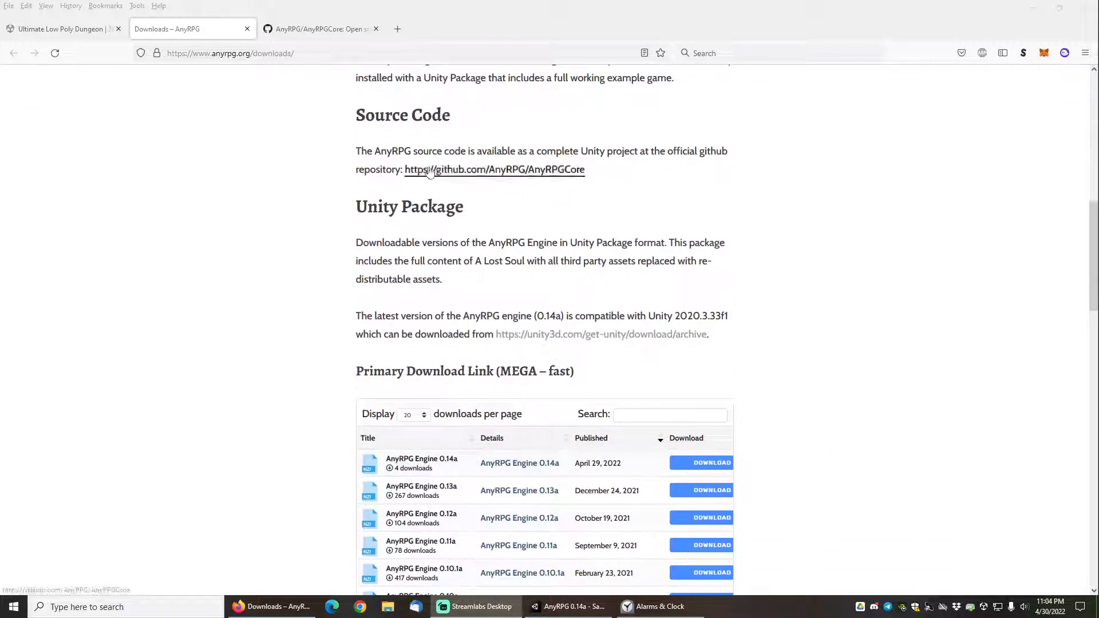
click(309, 30)
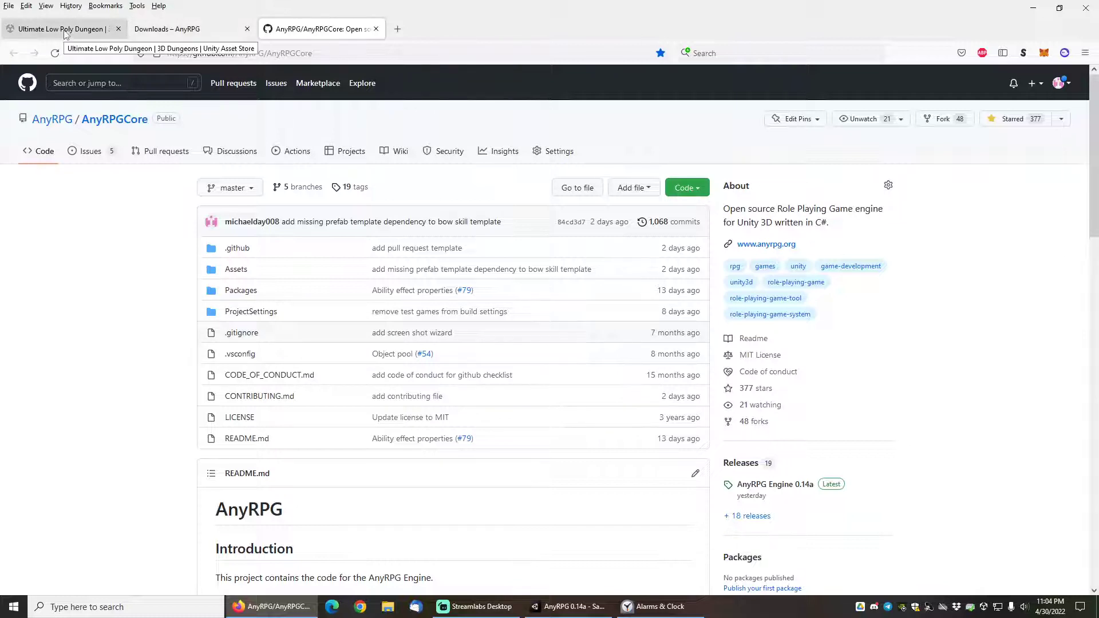
Switch to the 'Ultimate Low Poly Dungeon | Unity Asset Store' browser tab
click(65, 32)
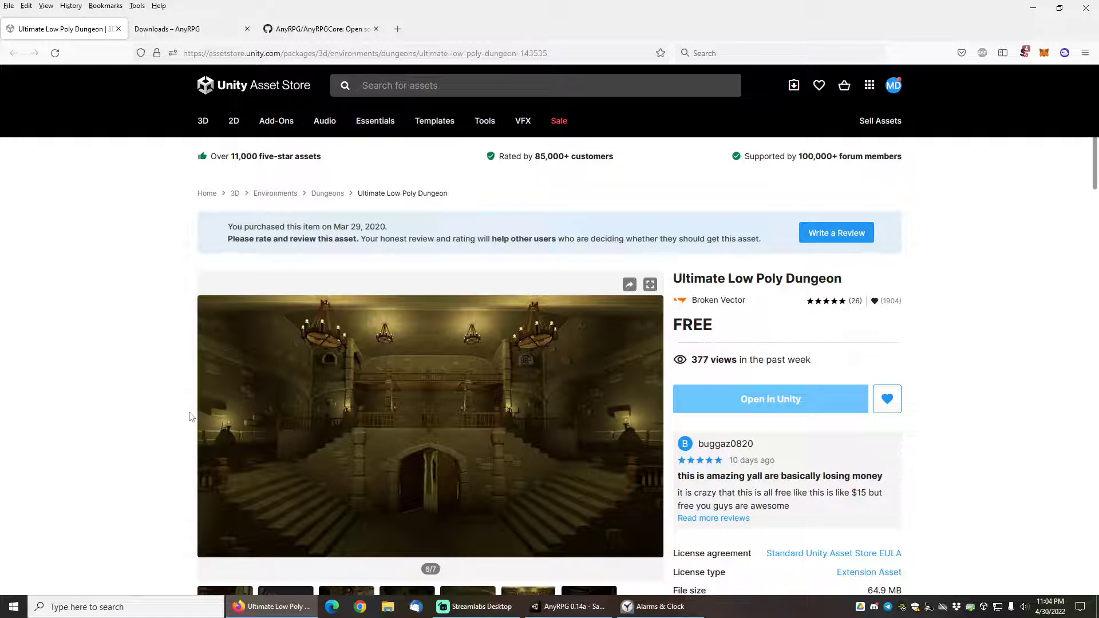
Return to the AnyRPG 0.14a project in the Unity Editor
click(594, 607)
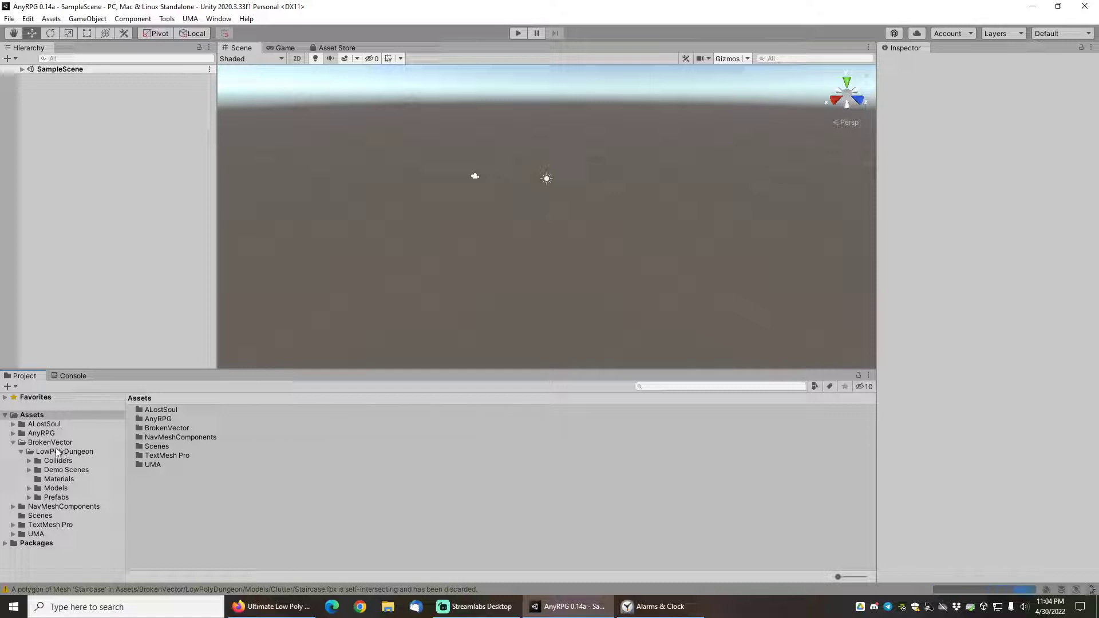
Open the BrokenVector > LowPolyDungeon > Demo Scenes folder and expand it to show Dungeon_Assets and Dungeon_Demo
click(61, 470)
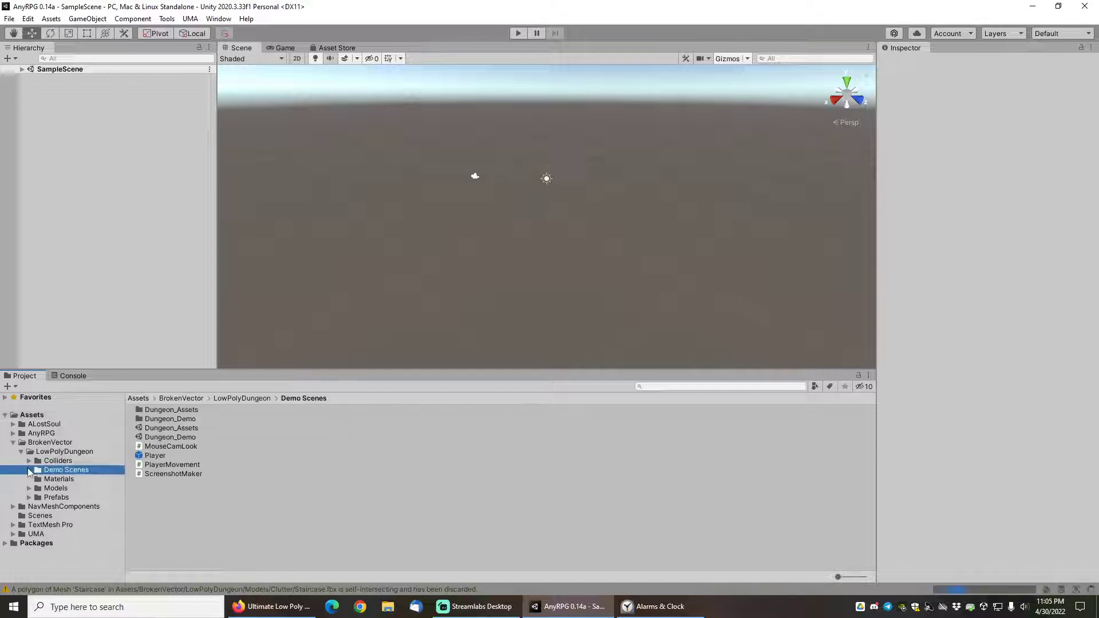
click(30, 470)
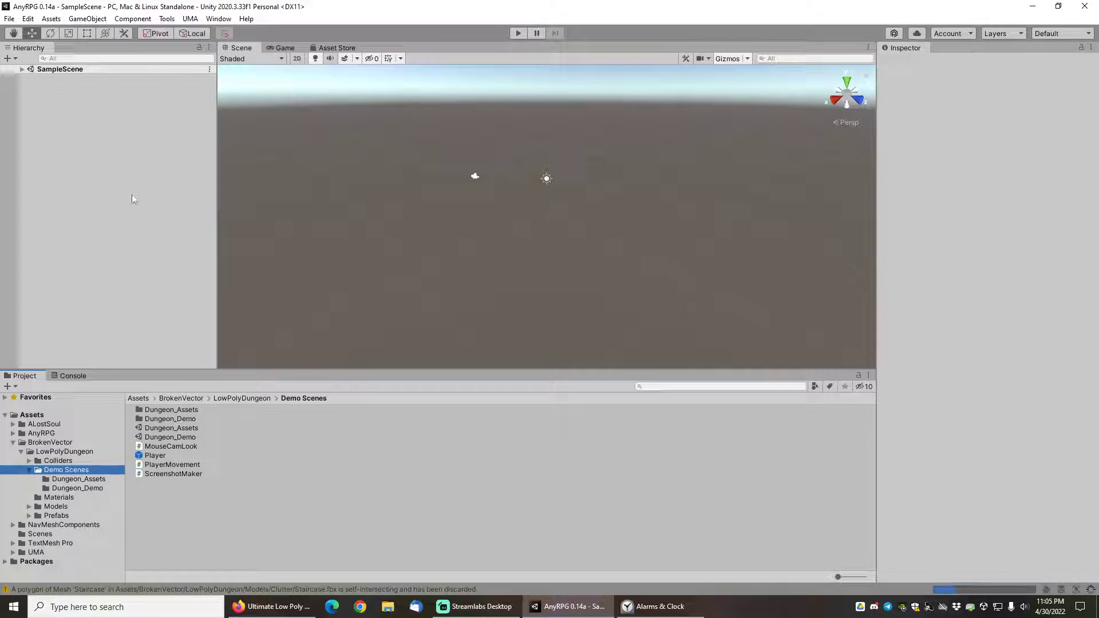
mouse_move(661, 613)
Move the stopwatch over the editor, reset it to zero and start timing
click(664, 611)
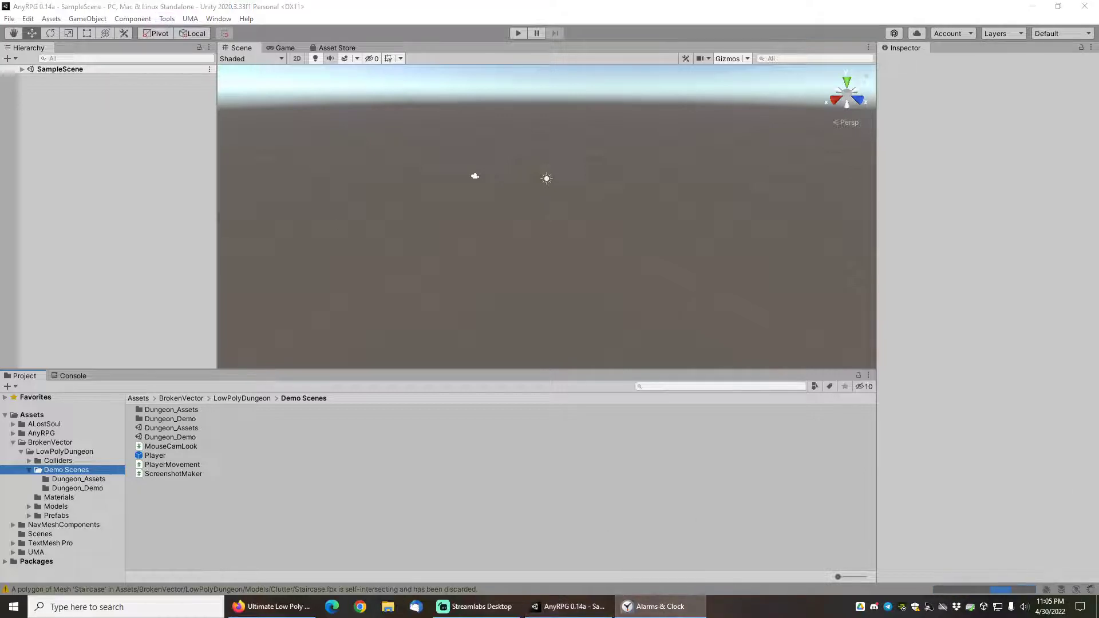
drag(1098, 309, 979, 294)
click(1008, 422)
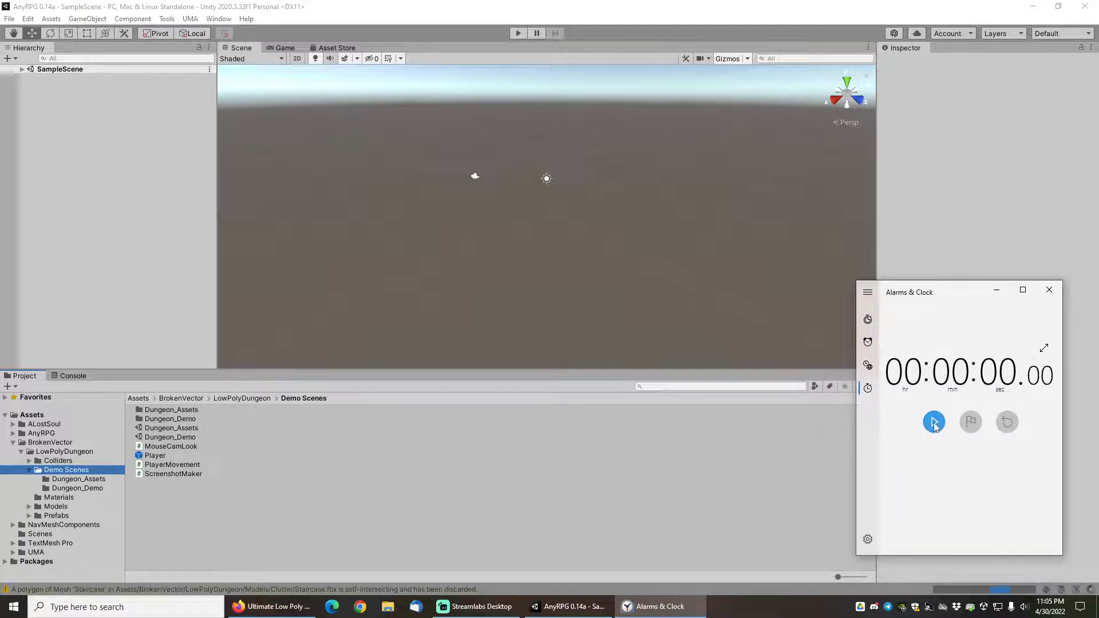
click(934, 422)
Open the AnyRPG New Game Wizard and enter 'New Game' as the game name
click(166, 18)
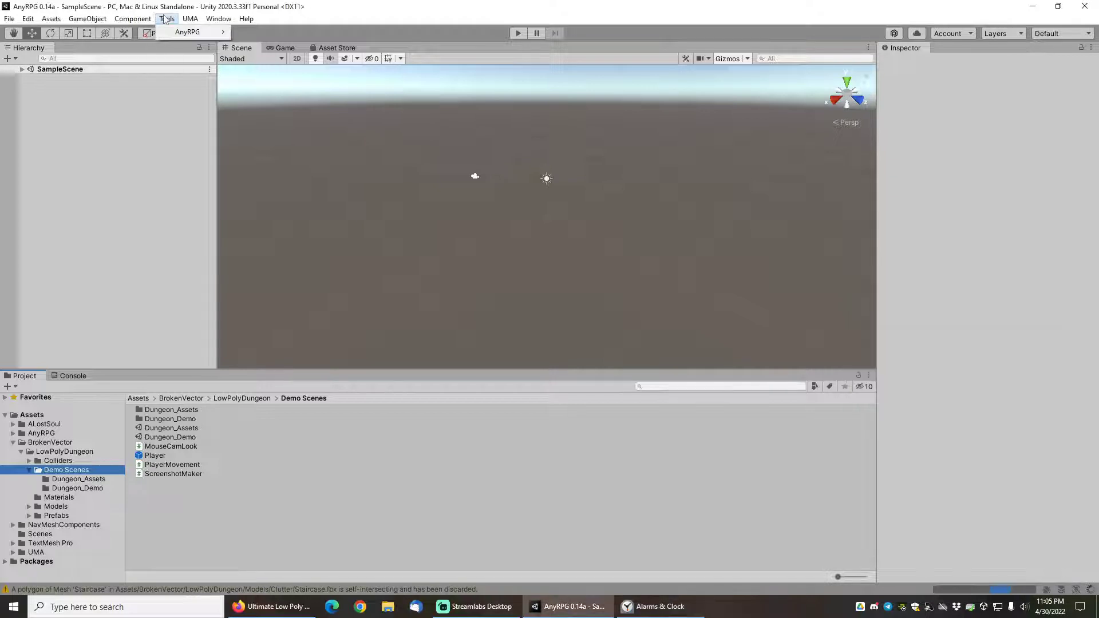
mouse_move(180, 34)
mouse_move(269, 78)
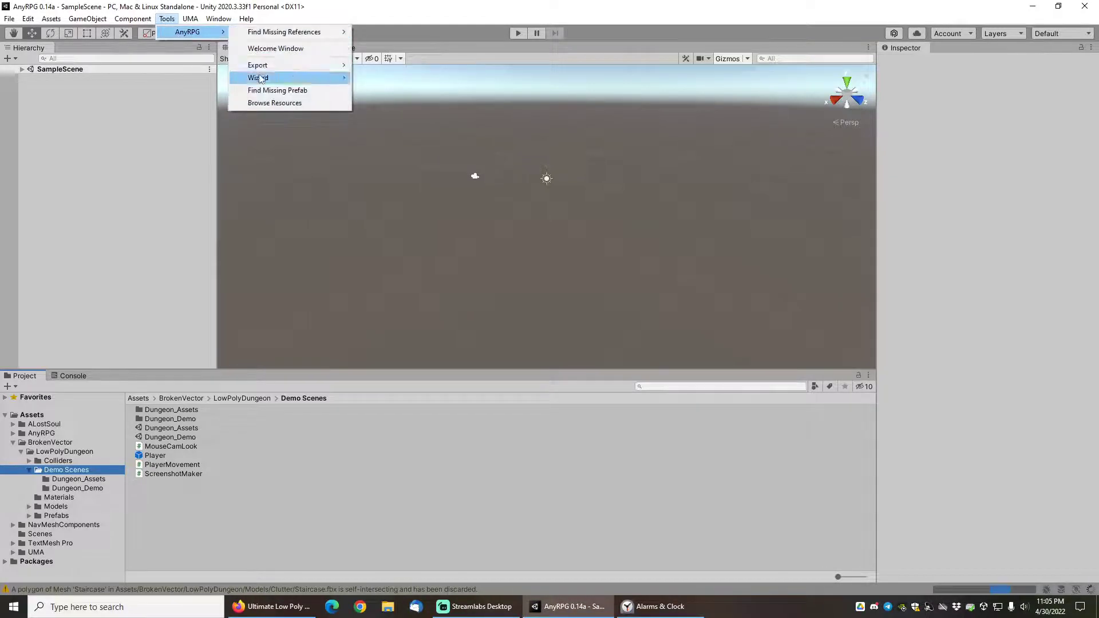
click(383, 103)
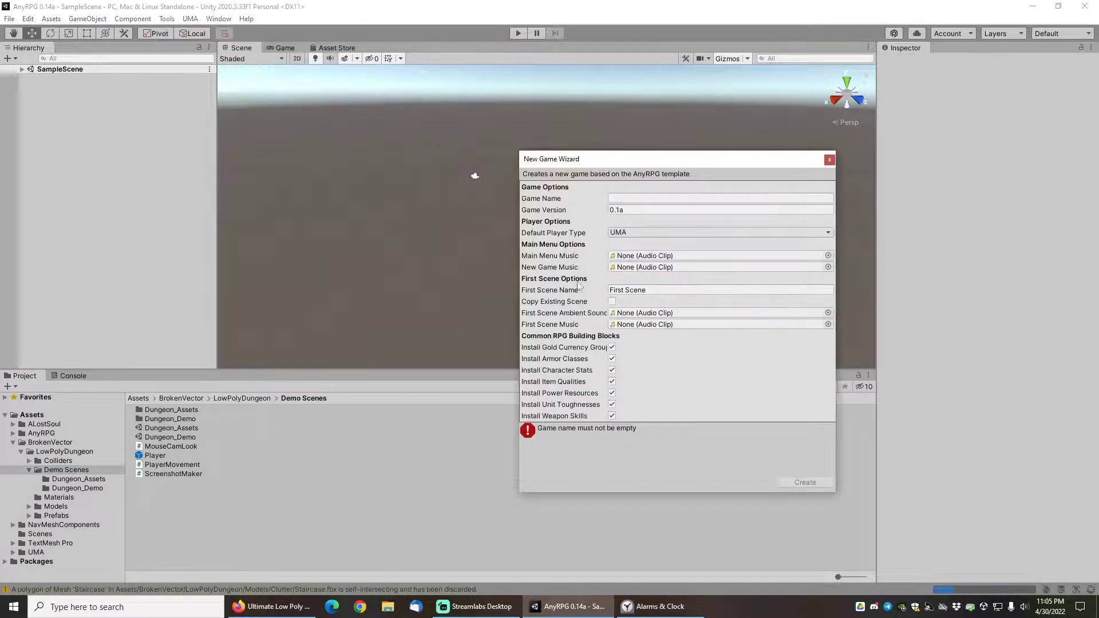
click(624, 198)
text(New Game)
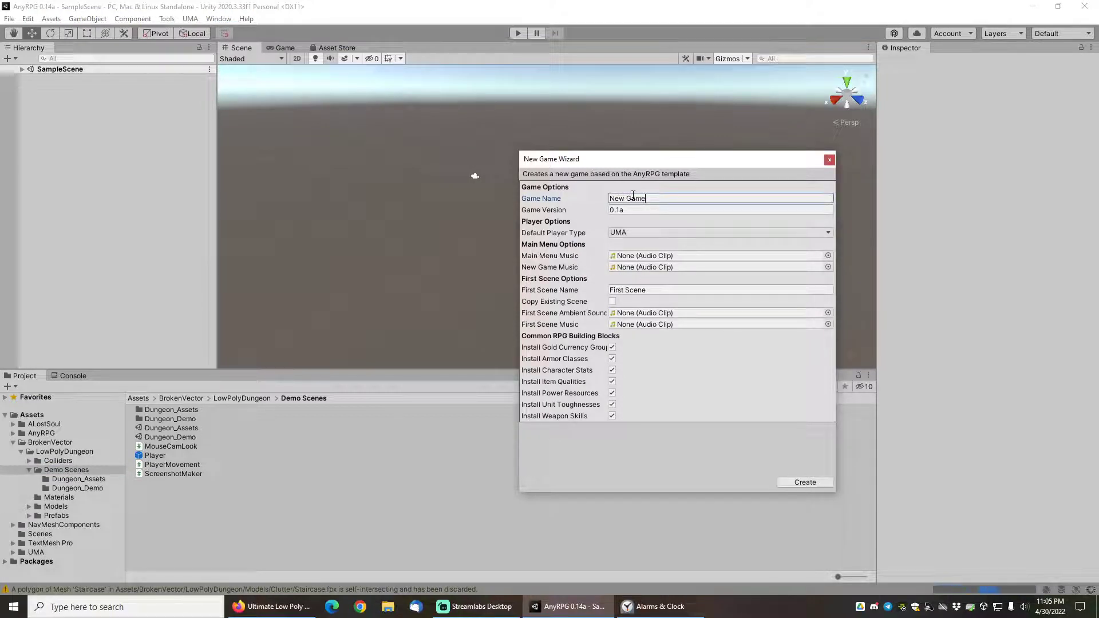
Create the New Game from the wizard settings while timing the import with the stopwatch
click(795, 483)
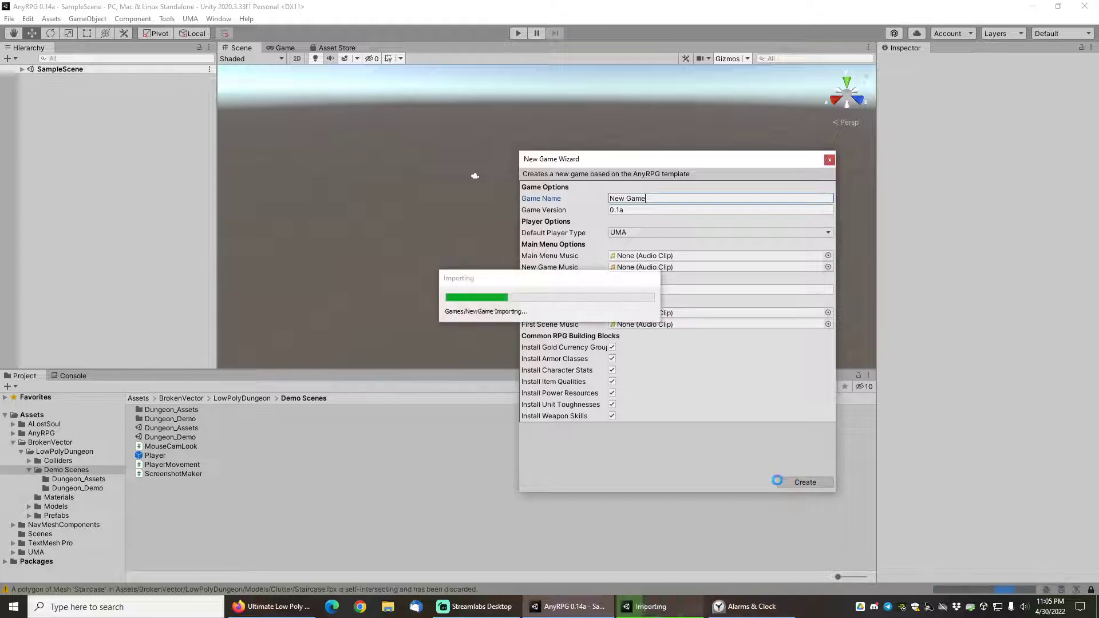
click(747, 607)
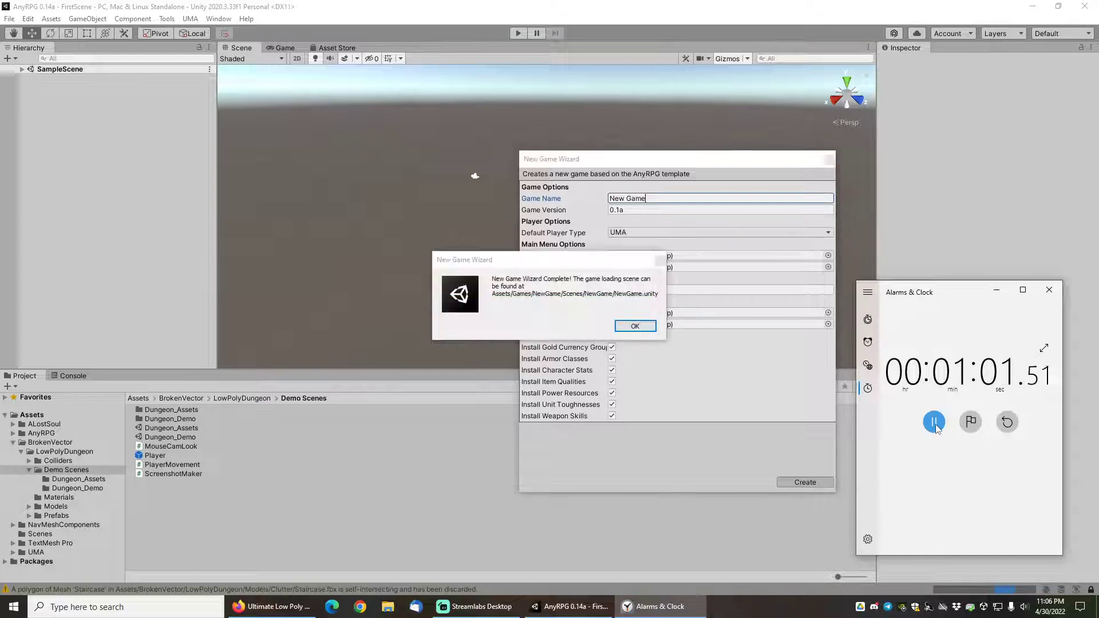
Stop the stopwatch, dismiss the wizard-complete notice, and expand Games > NewGame > Scenes
click(934, 422)
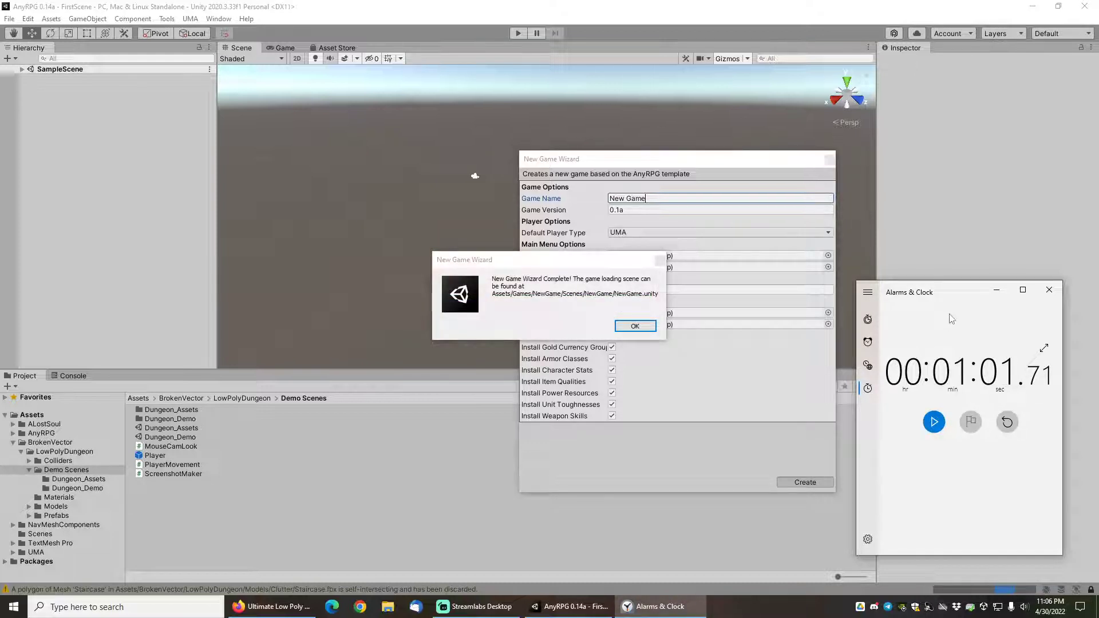
click(634, 326)
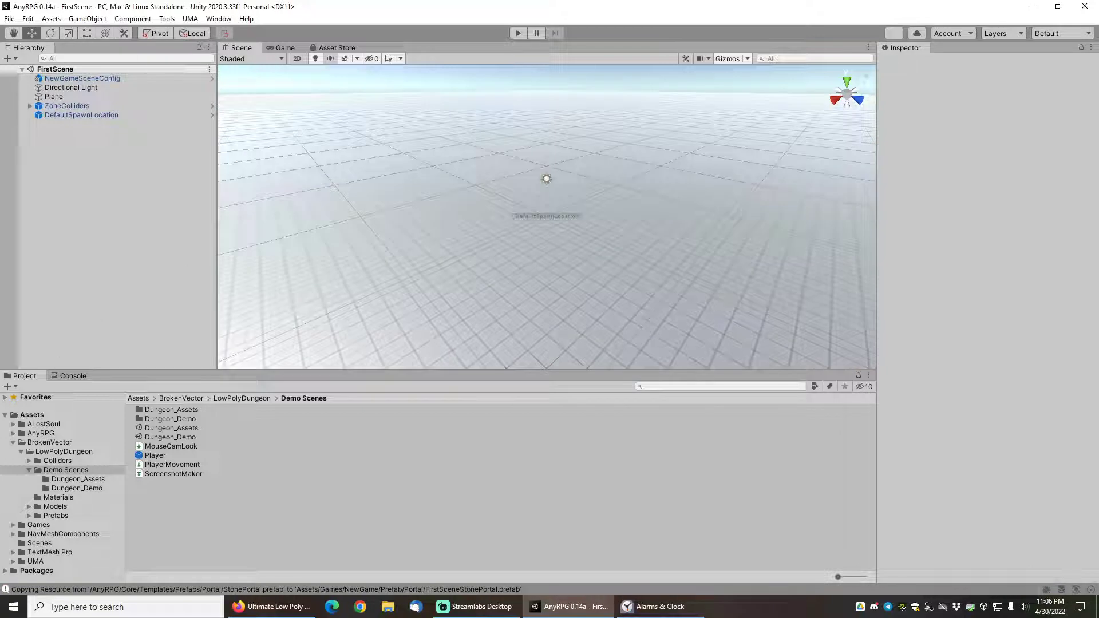
click(12, 525)
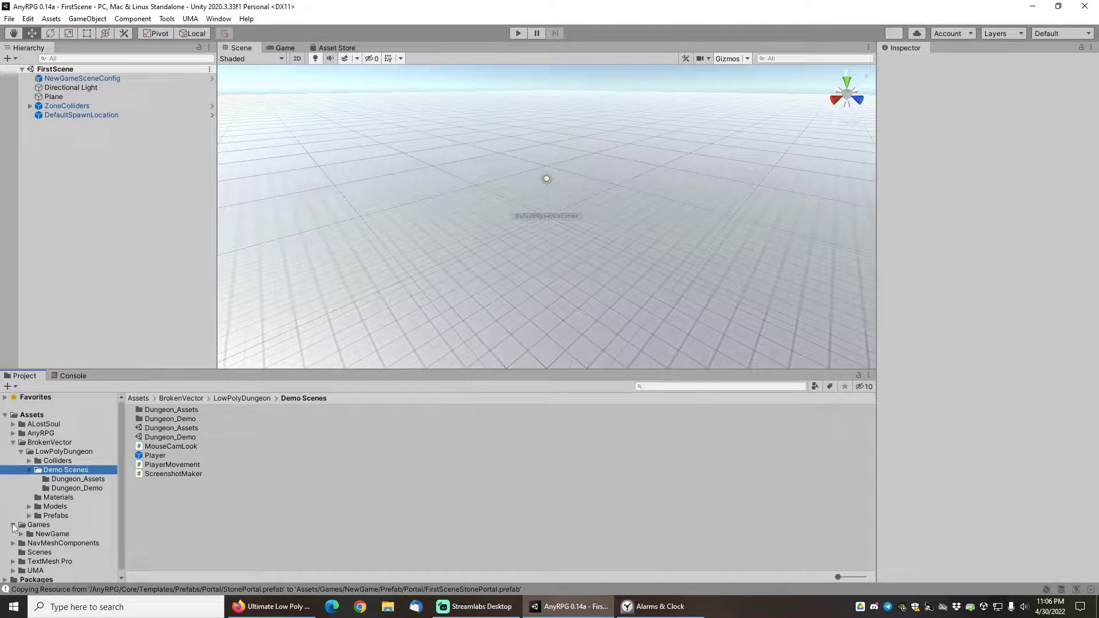
click(21, 530)
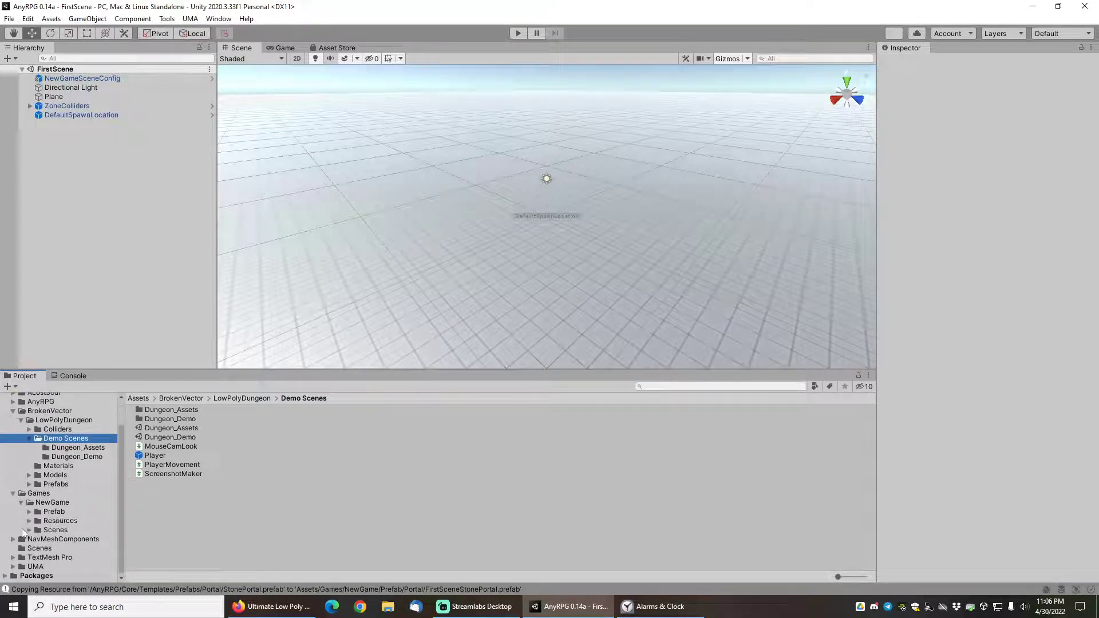
click(29, 530)
scroll(51, 532, down, 1)
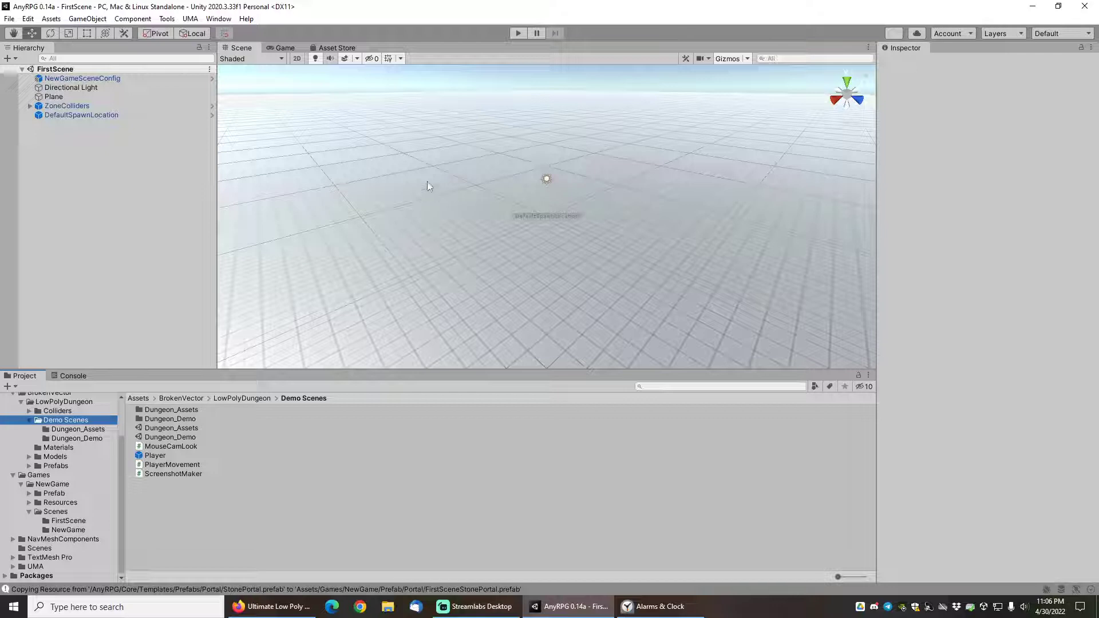
Play New Game to view its main menu, stop it, then run it again in the Game view
click(517, 33)
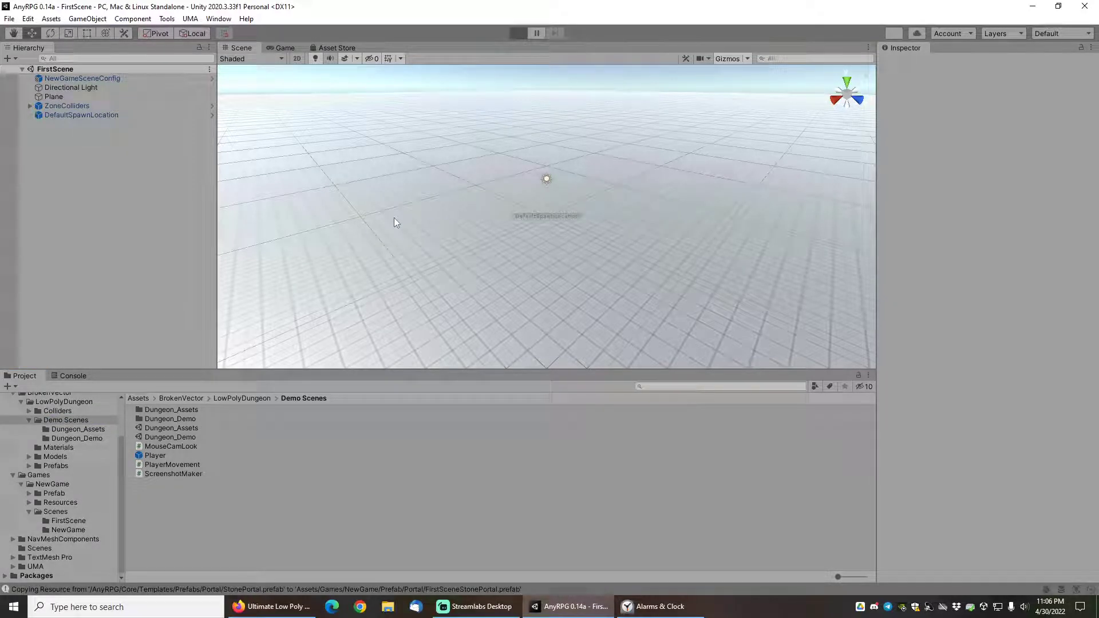
key(ctrl+p)
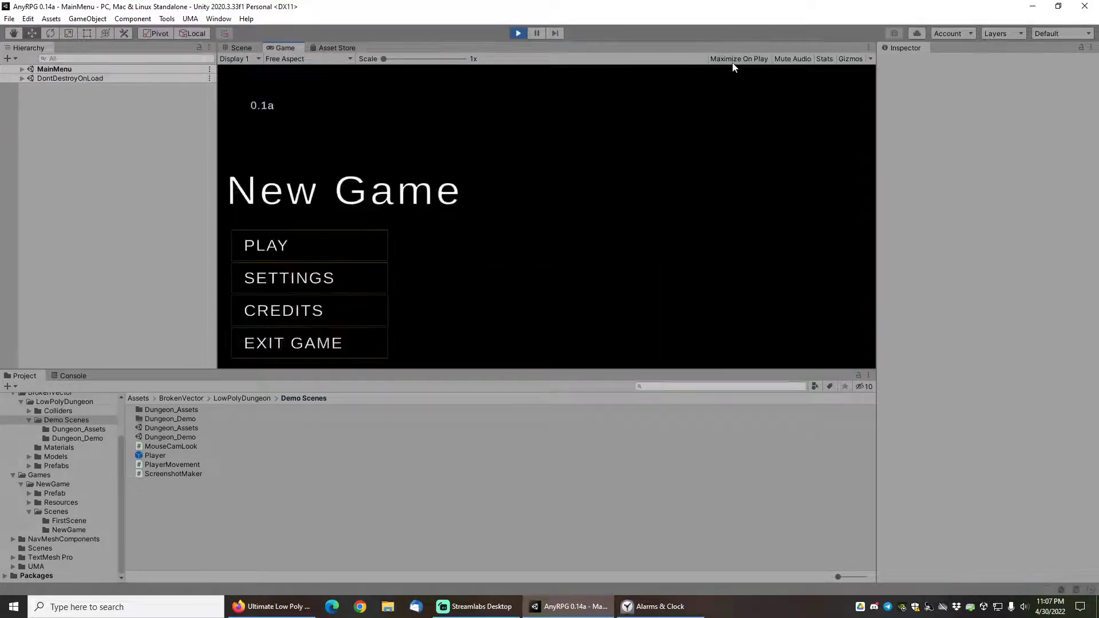
click(513, 33)
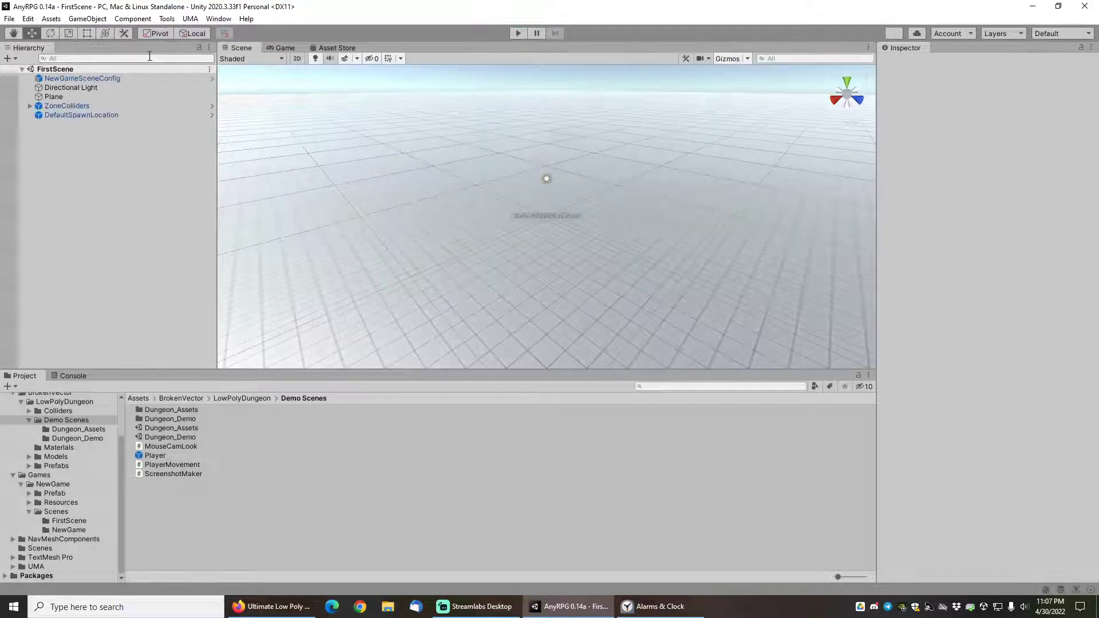
click(280, 48)
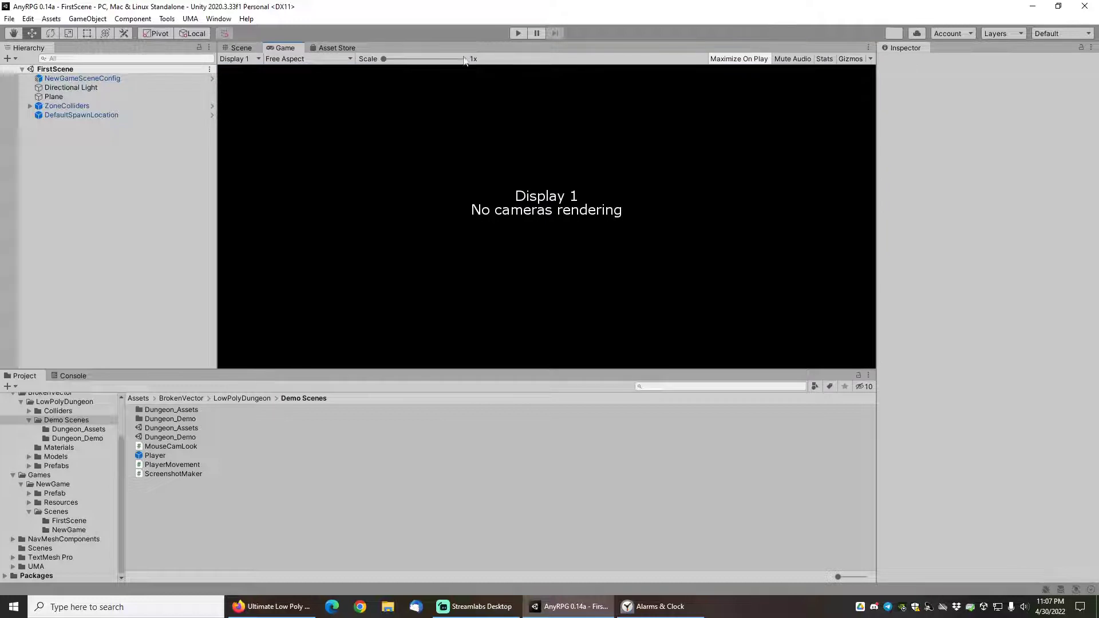
click(518, 33)
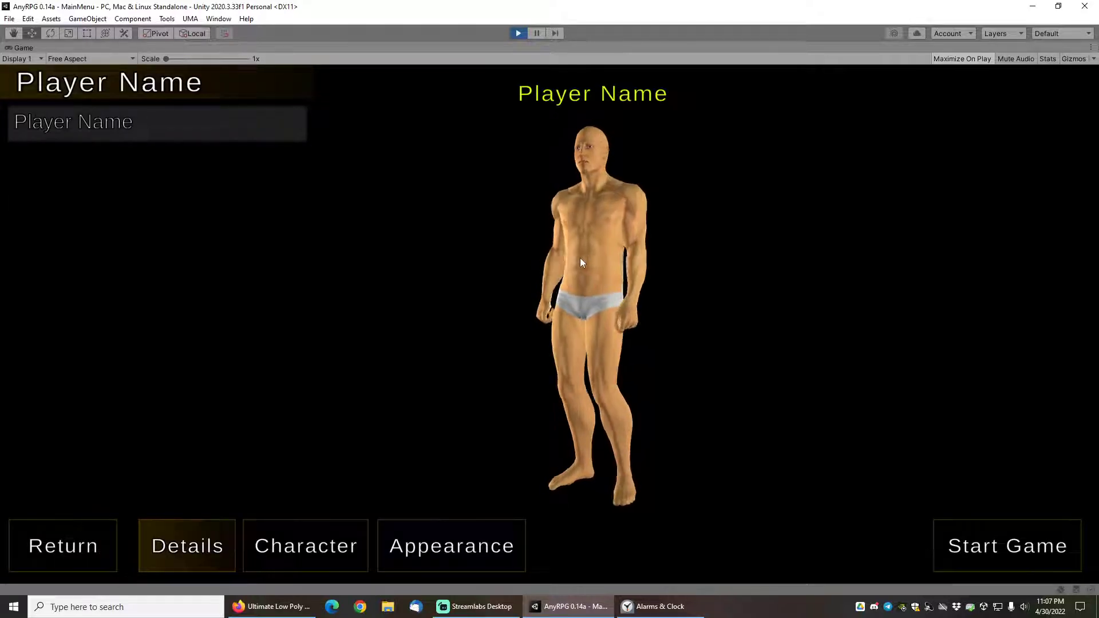
Give the character Male_PonyTail_a hair, Brow 1 eyebrows and the Bums Beard
click(460, 549)
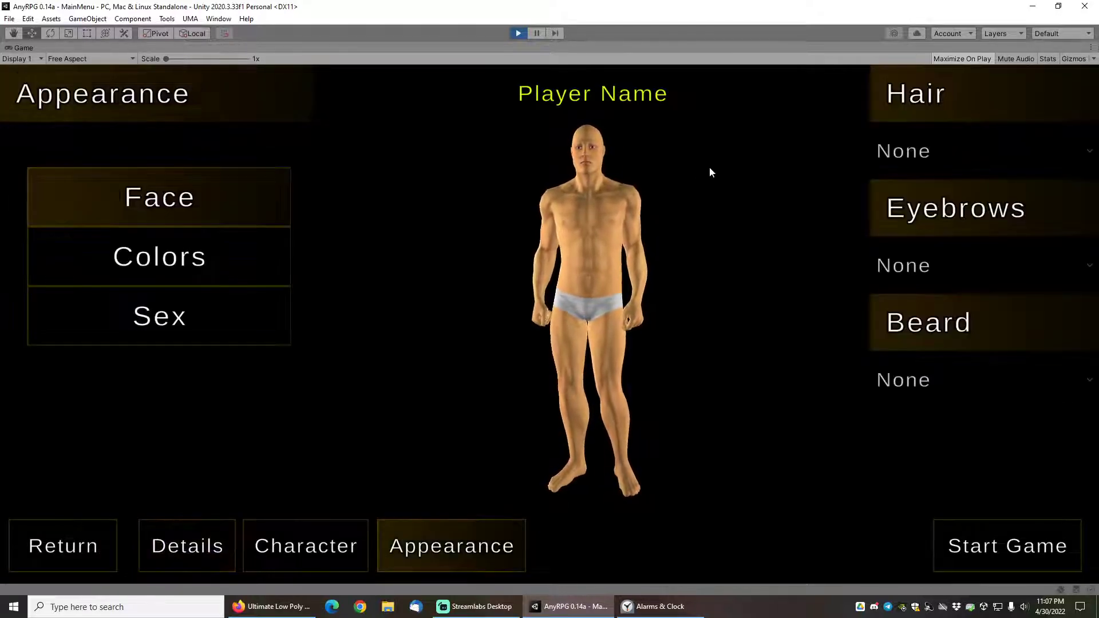
click(918, 153)
click(952, 251)
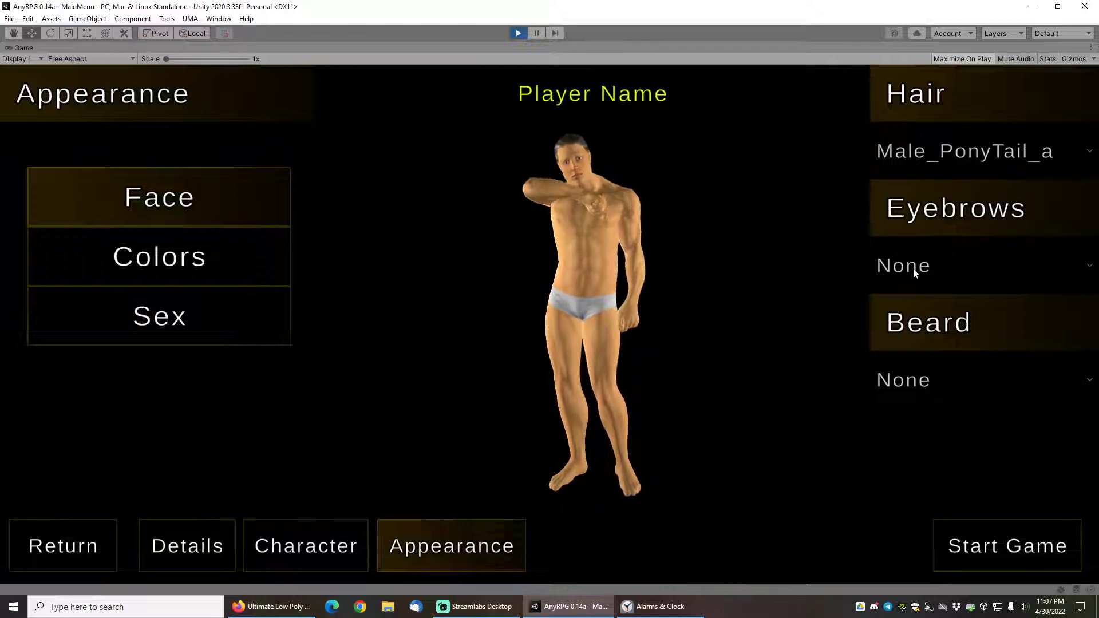
click(913, 265)
click(934, 335)
click(923, 385)
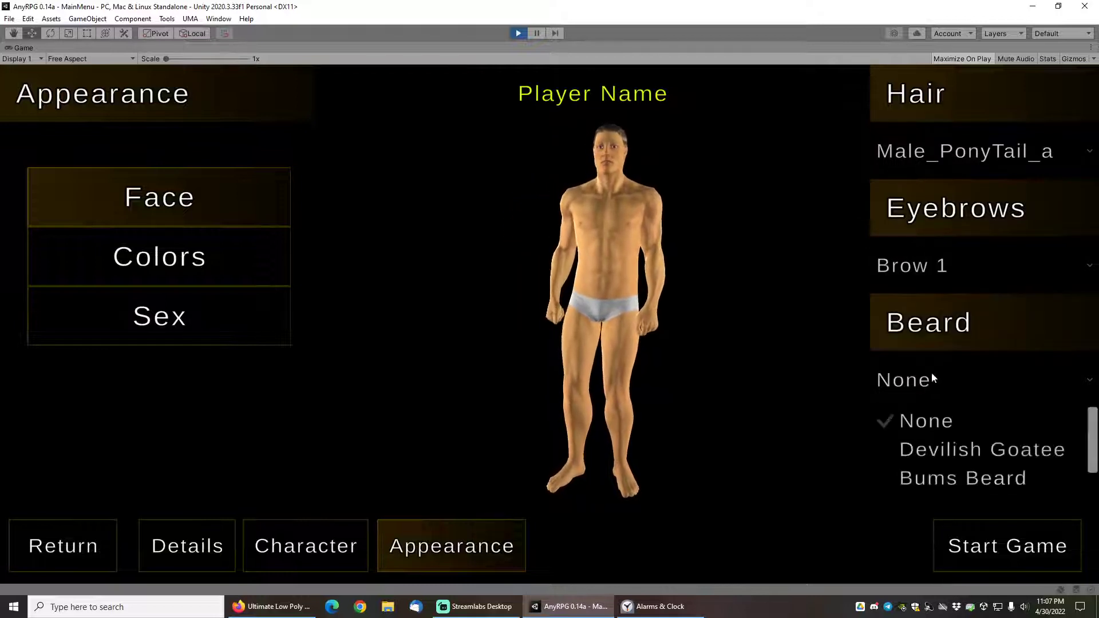
click(942, 479)
Set the character's colours: dark navy hair, dark brown skin and green eyes
click(172, 274)
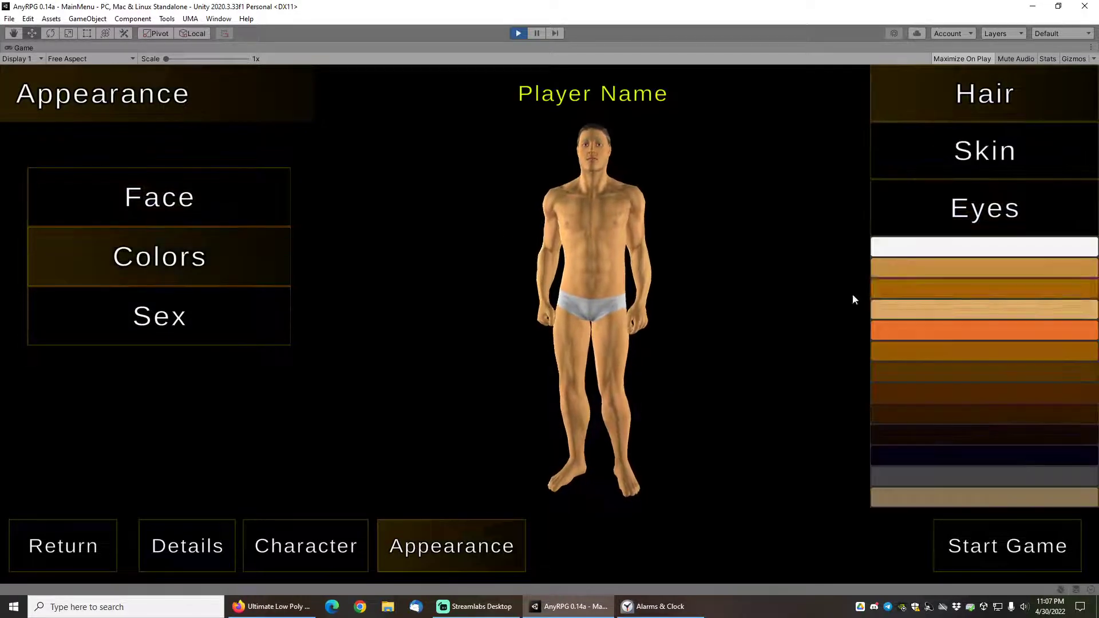
click(944, 447)
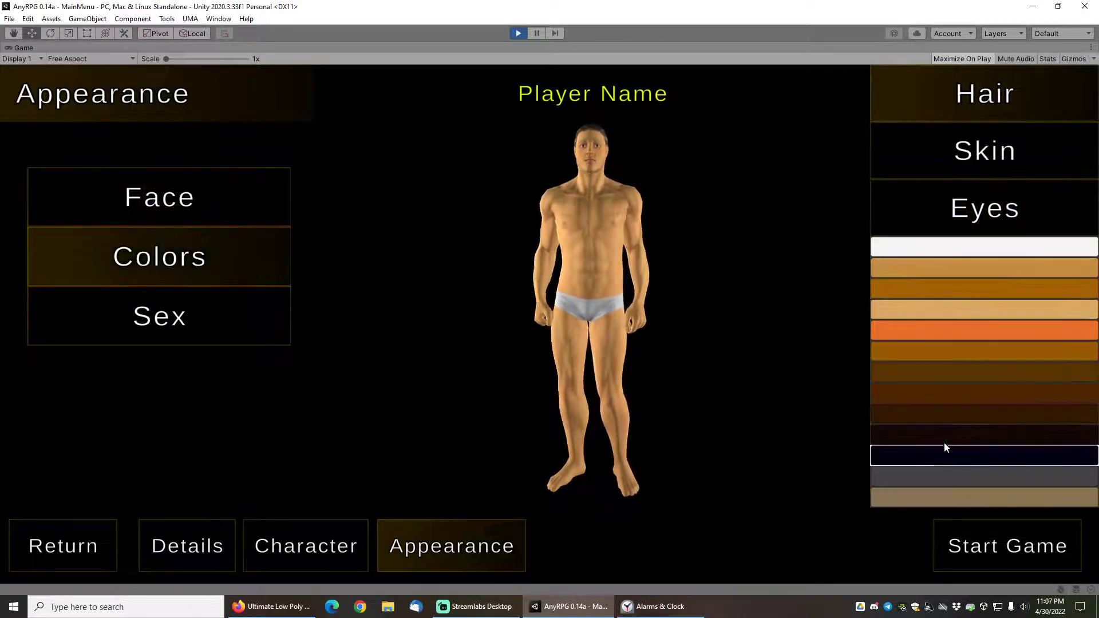
click(946, 153)
click(941, 382)
scroll(562, 238, up, 5)
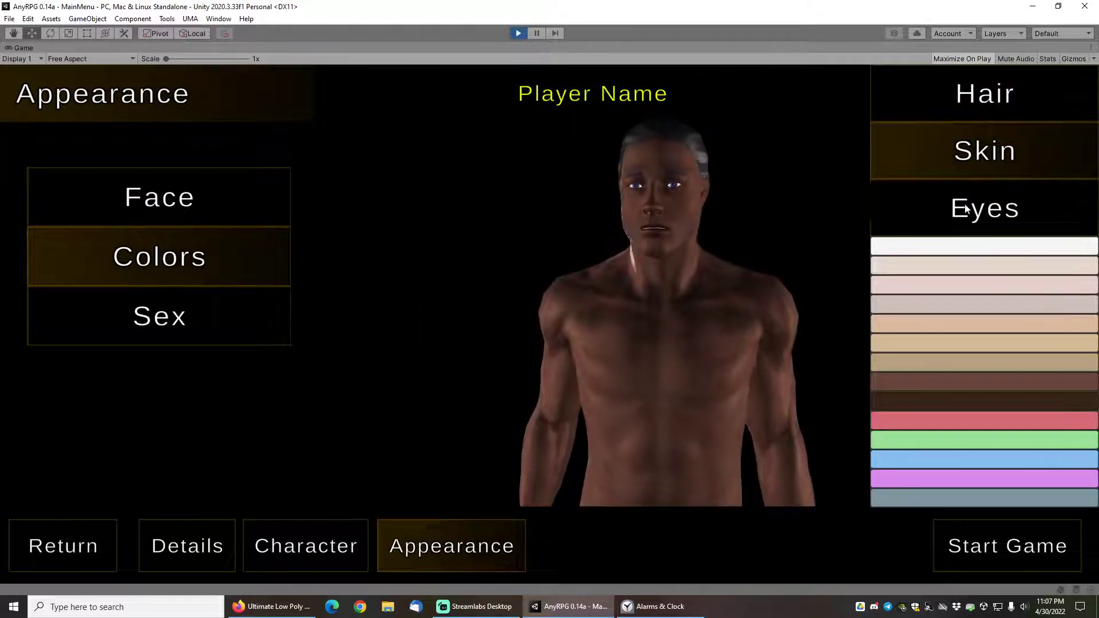
click(966, 209)
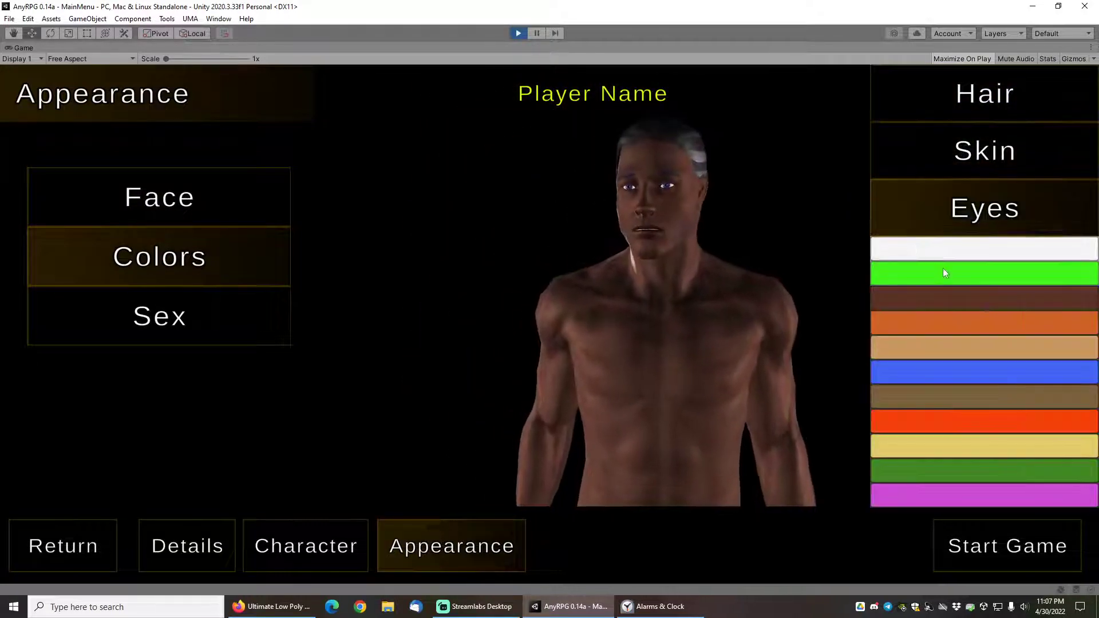
click(945, 271)
Switch the character's sex to female and then back to male
click(209, 325)
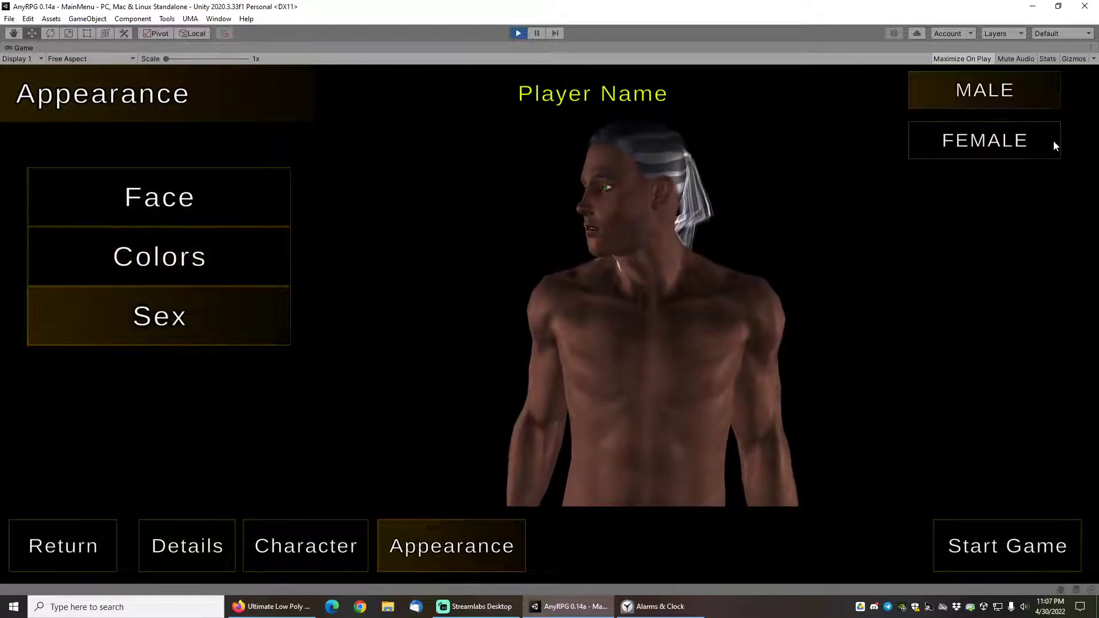
click(987, 141)
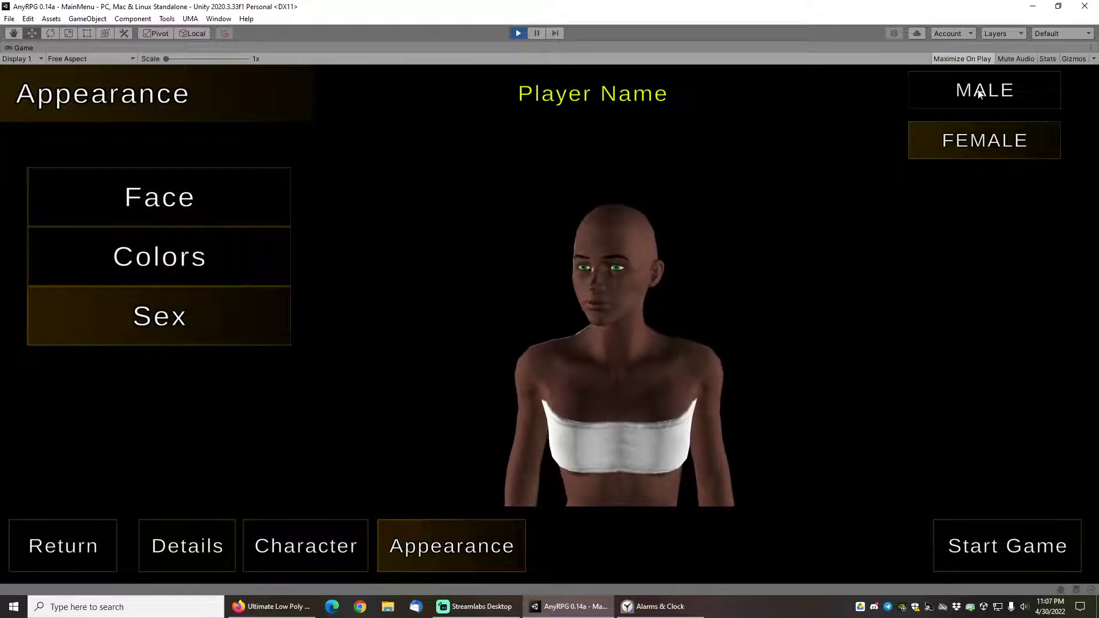
click(979, 90)
scroll(661, 350, down, 3)
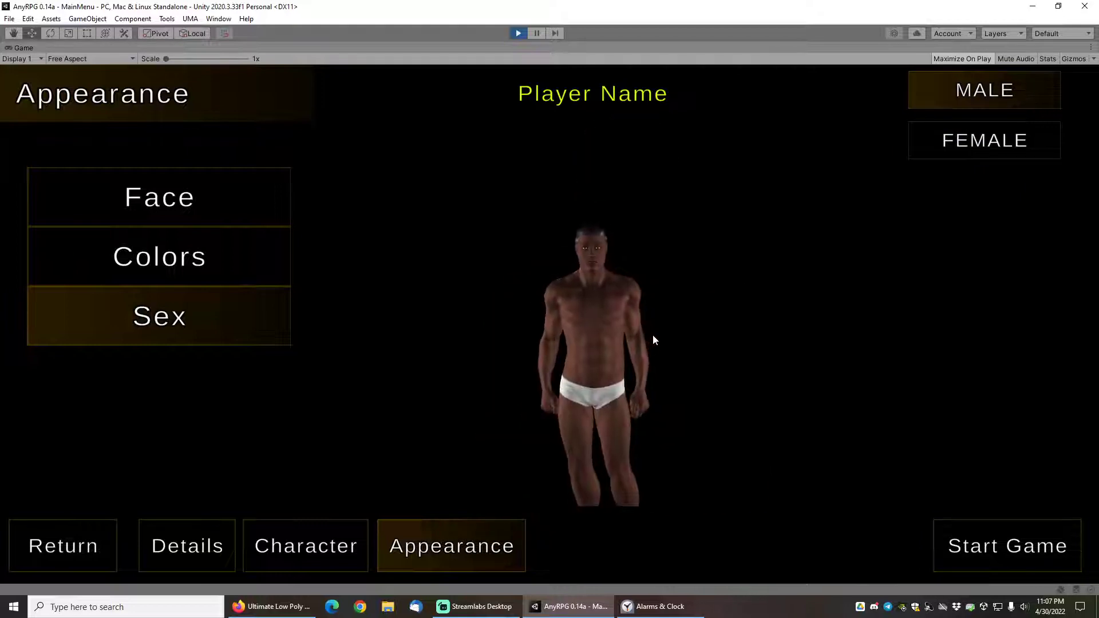
Start the new game and page the controls tutorial through Move Speed and Camera to Targeting
click(981, 545)
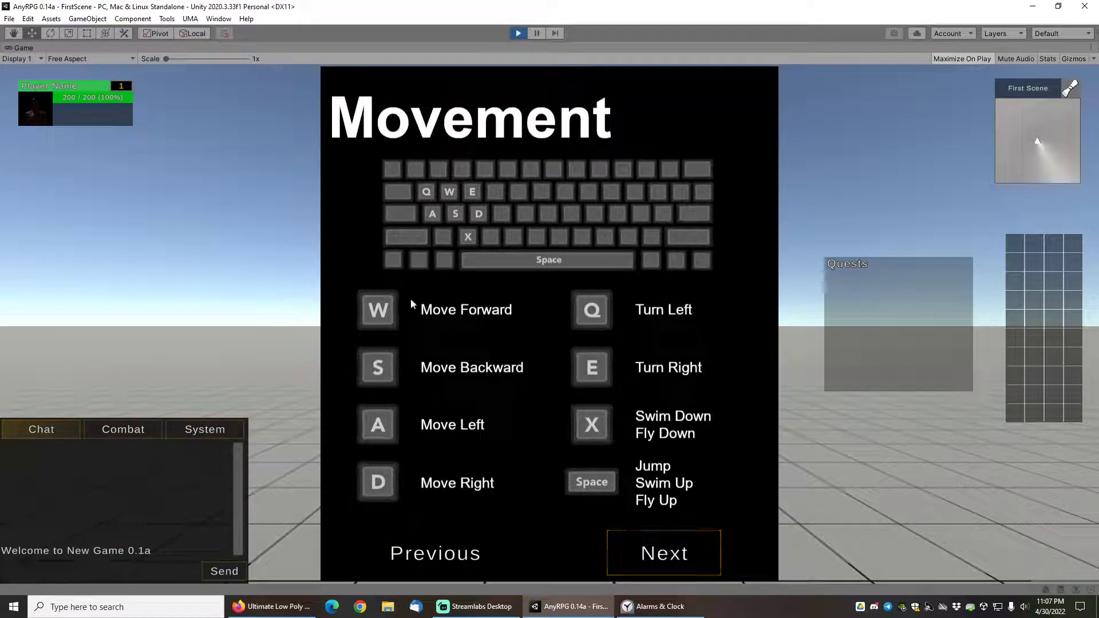
click(679, 564)
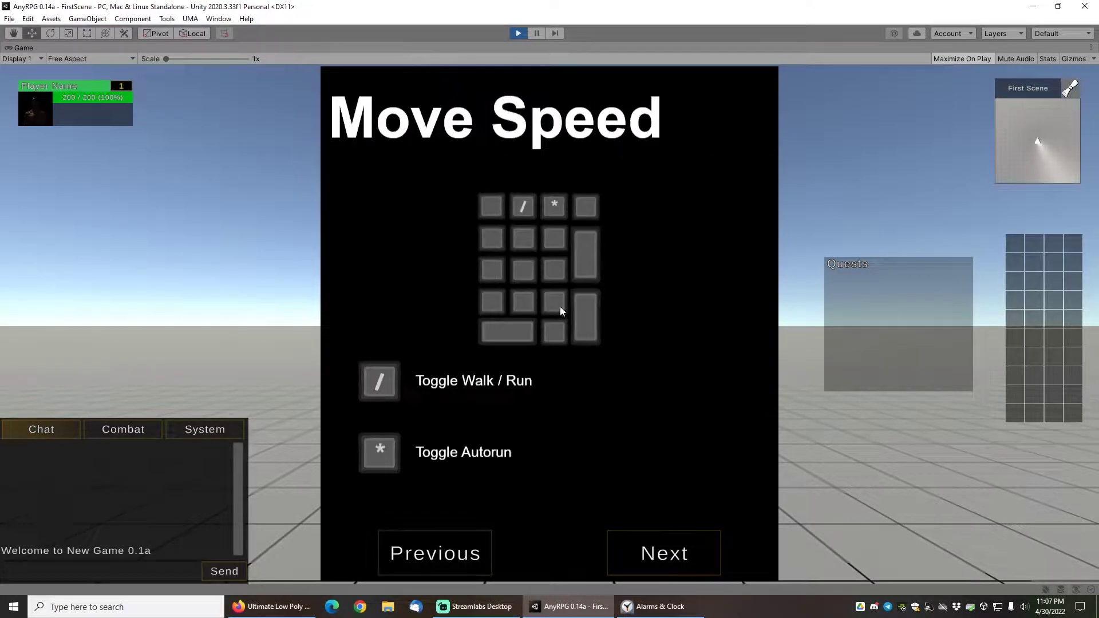
click(684, 567)
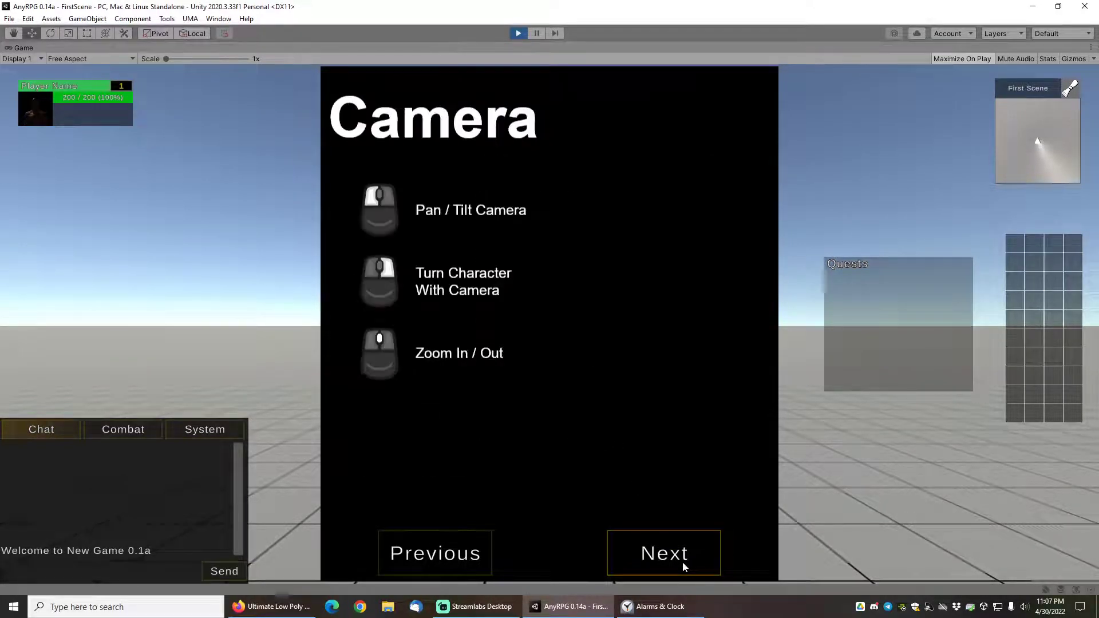
click(683, 562)
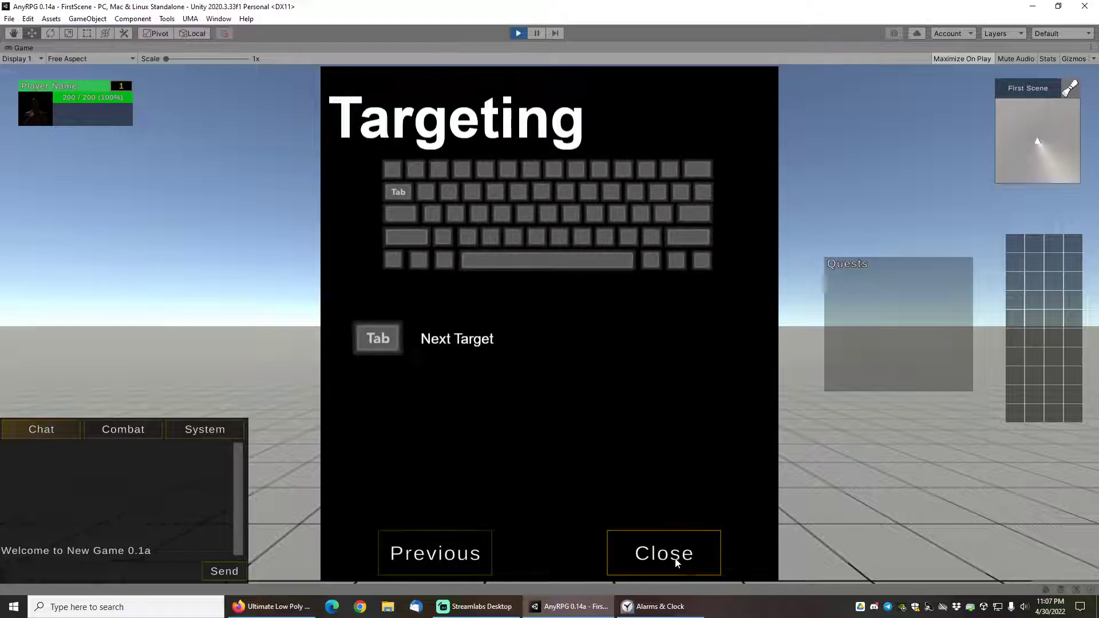
Dismiss the tutorial, then run the character around First Scene with A, S and W while orbiting the camera
click(682, 561)
drag(664, 397, 725, 343)
key(a)
key(s)
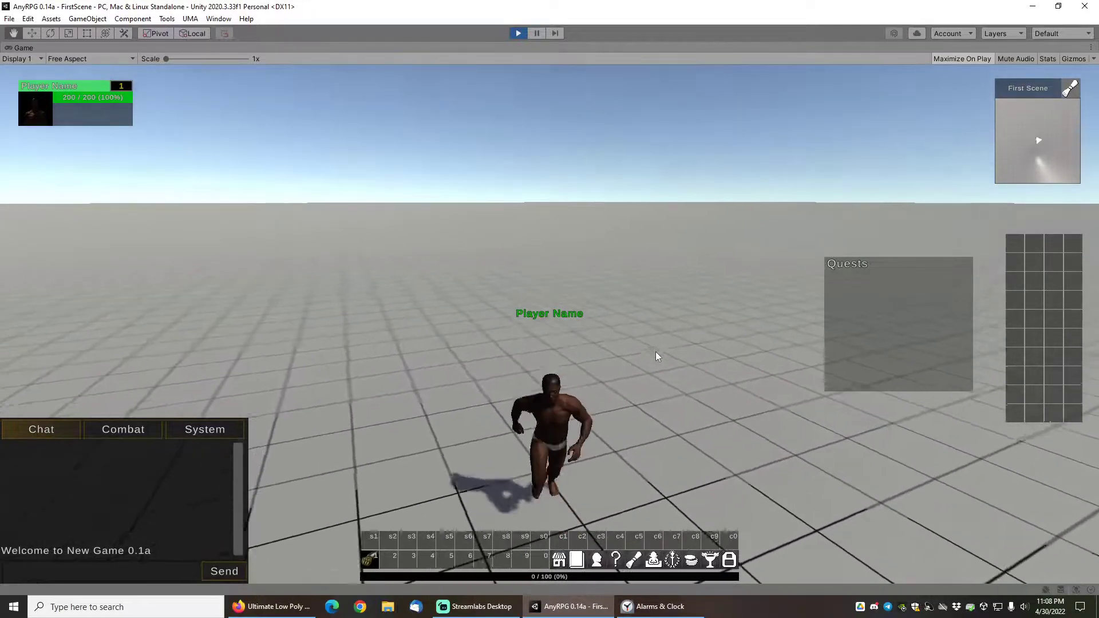
drag(618, 290, 601, 289)
key(w)
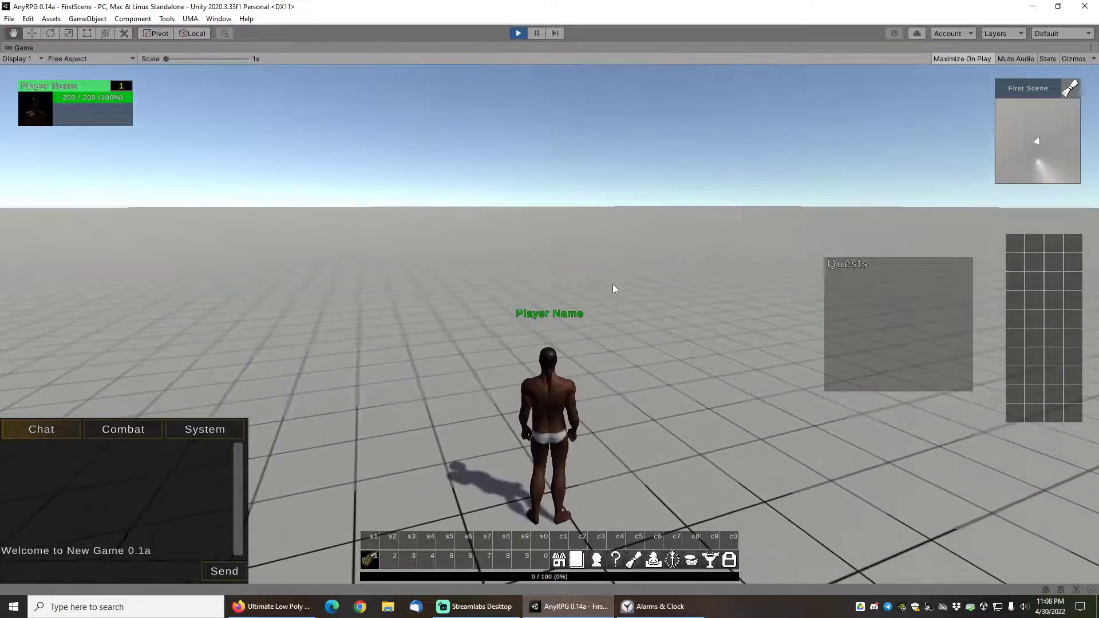
mouse_move(654, 258)
mouse_down()
mouse_move(437, 254)
mouse_move(658, 259)
mouse_up()
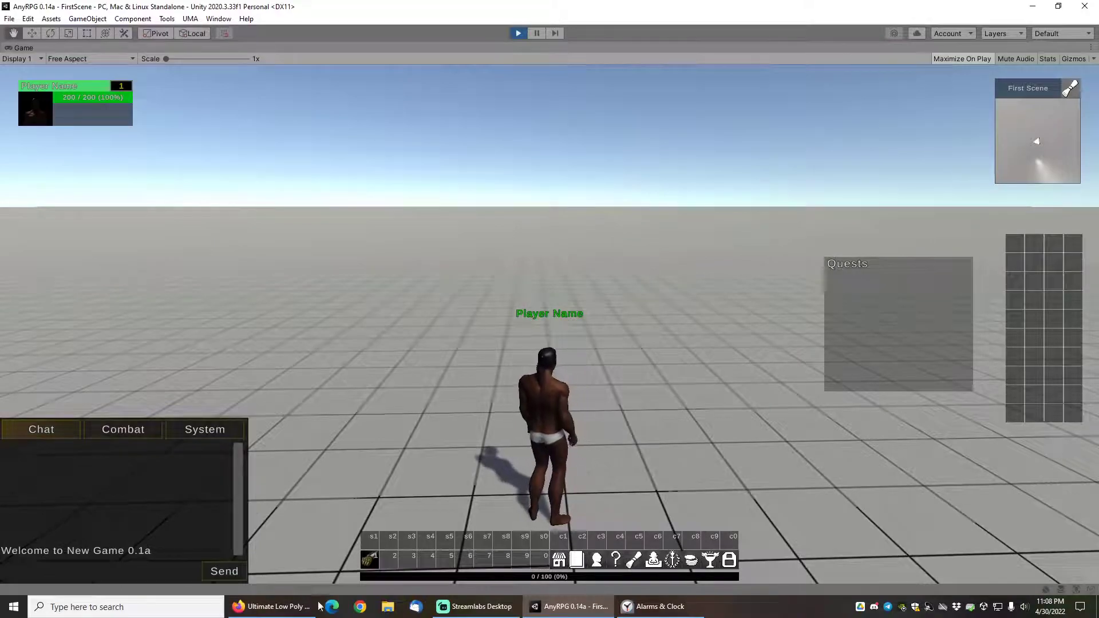
click(298, 611)
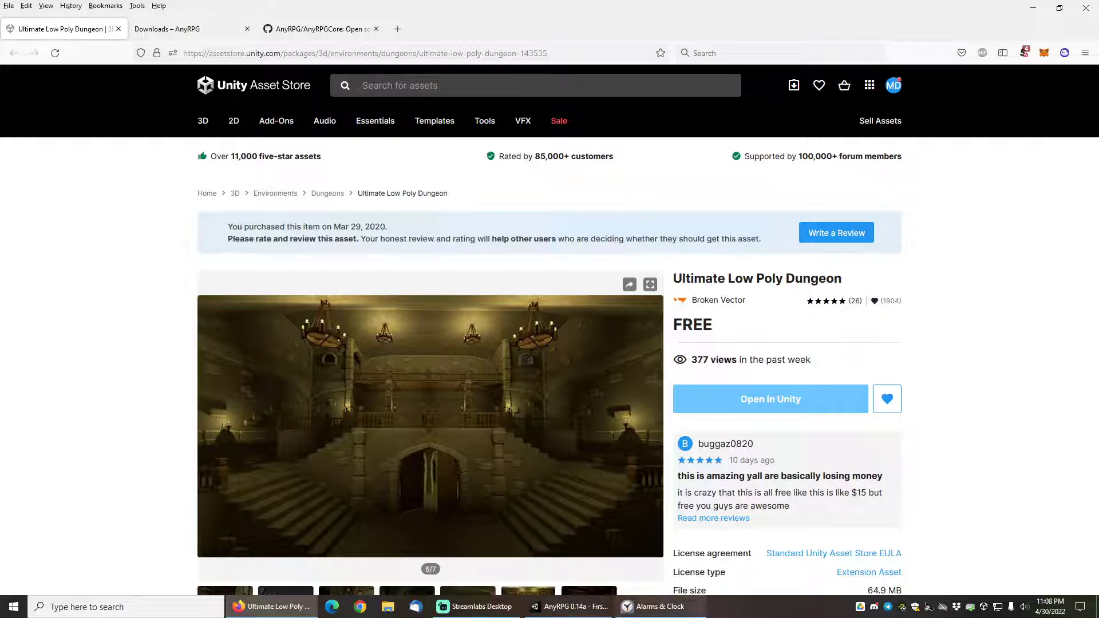
click(578, 610)
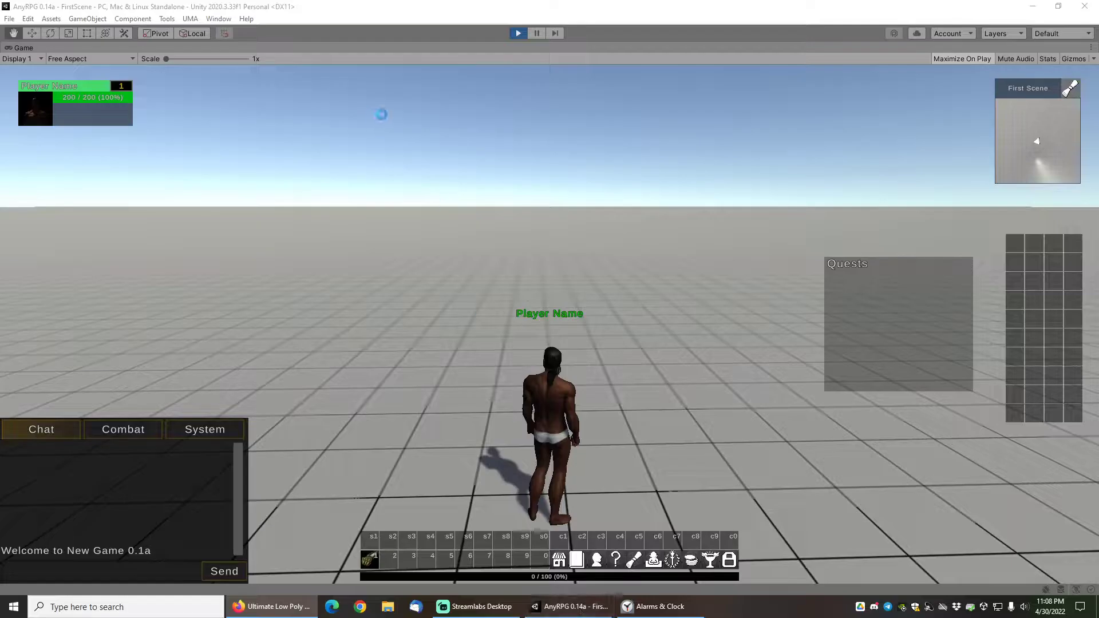
Stop the running game and open the AnyRPG New Game Wizard
click(520, 33)
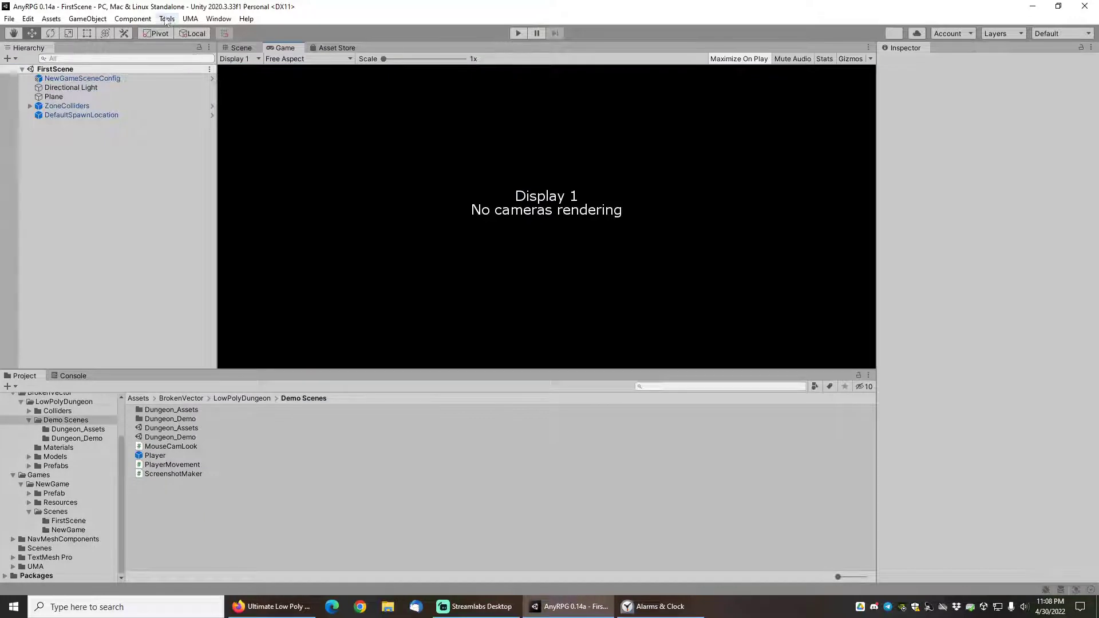
click(165, 19)
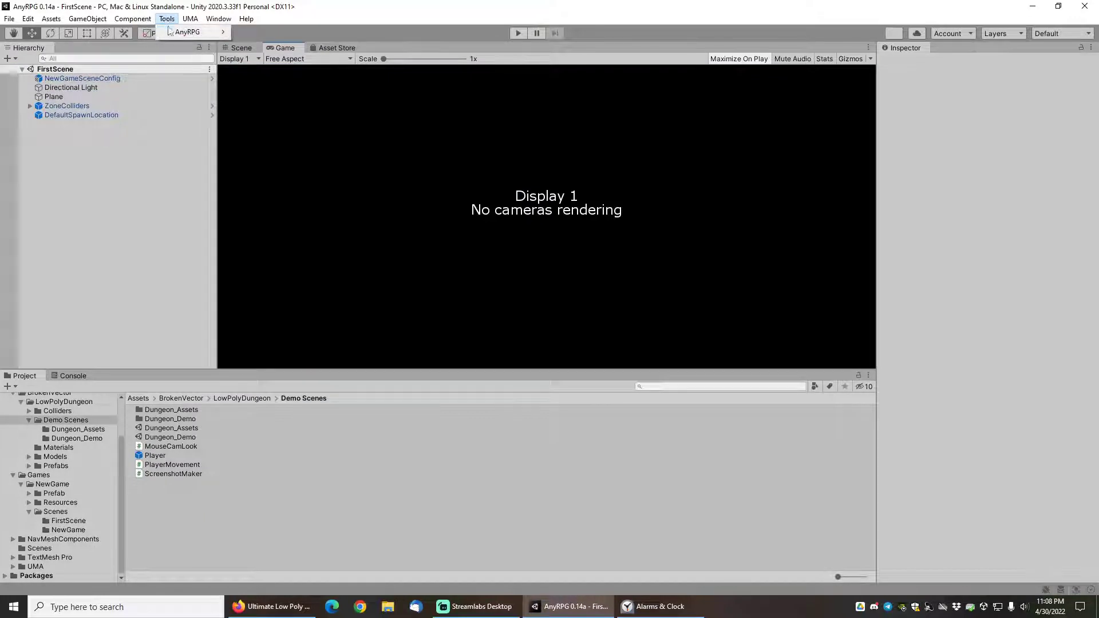
mouse_move(182, 33)
mouse_move(274, 76)
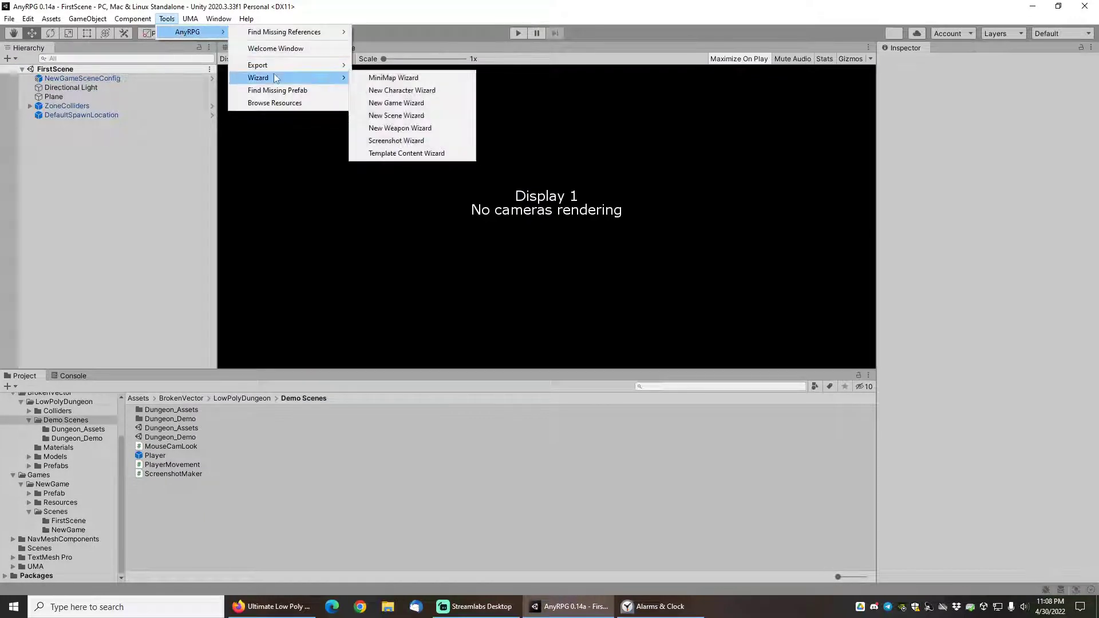
click(404, 104)
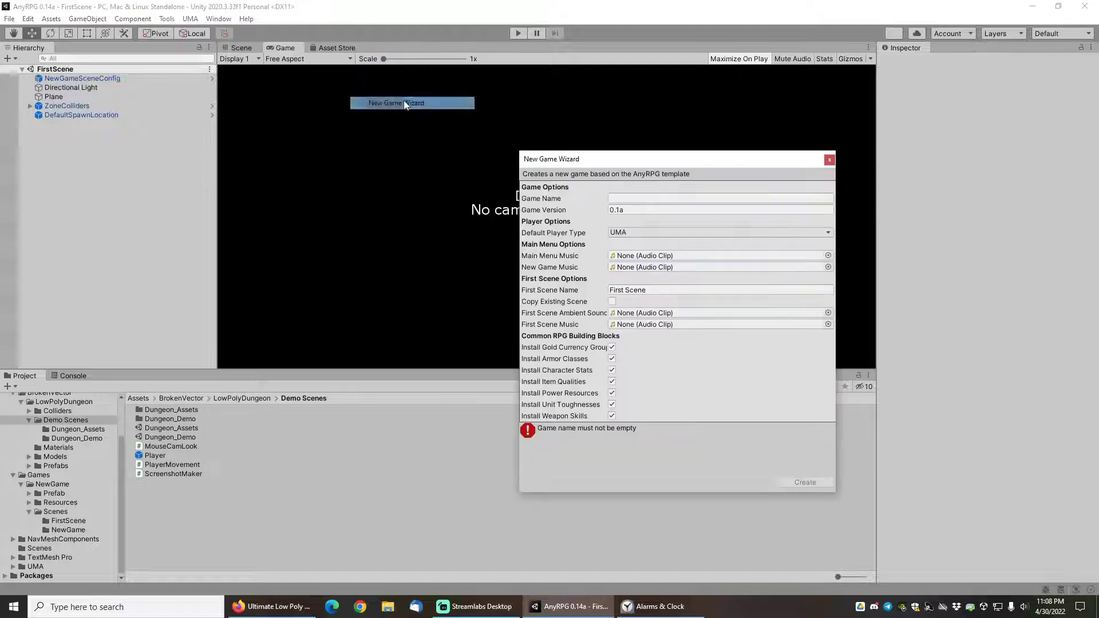
Name the game 'Dungeon Game' and set Default Player Type to Mecanim
click(658, 200)
text(Dungeon Game)
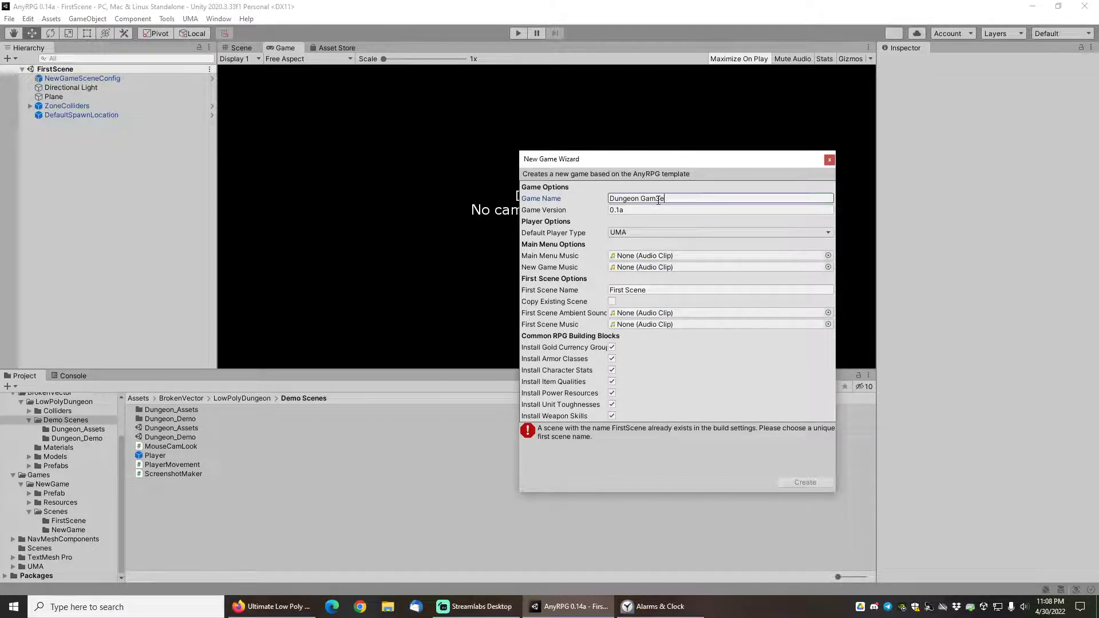
click(637, 233)
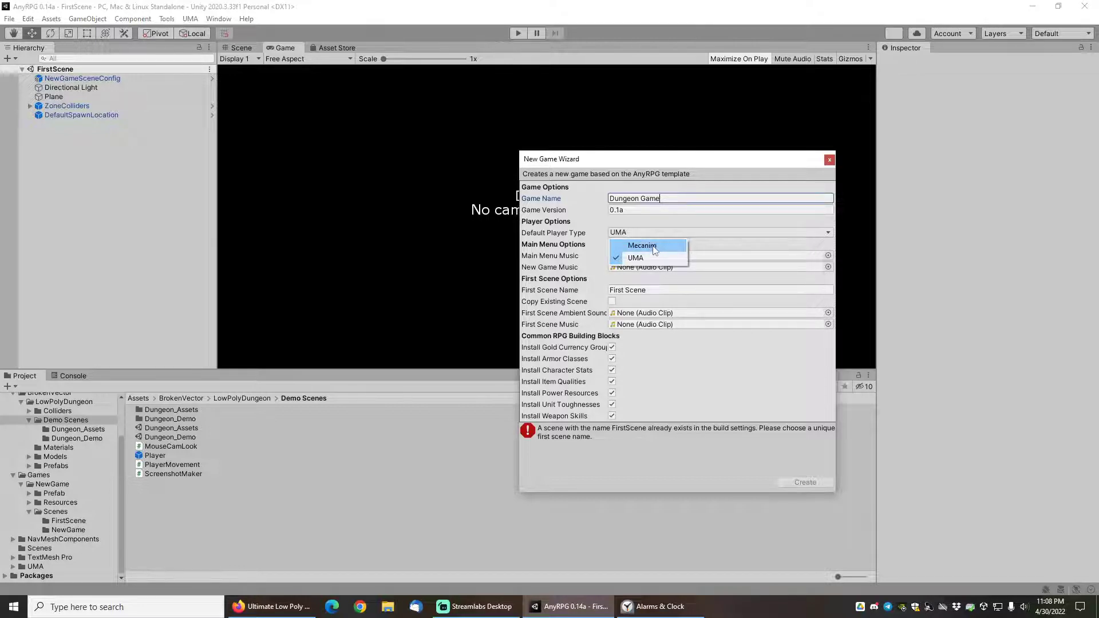
click(643, 245)
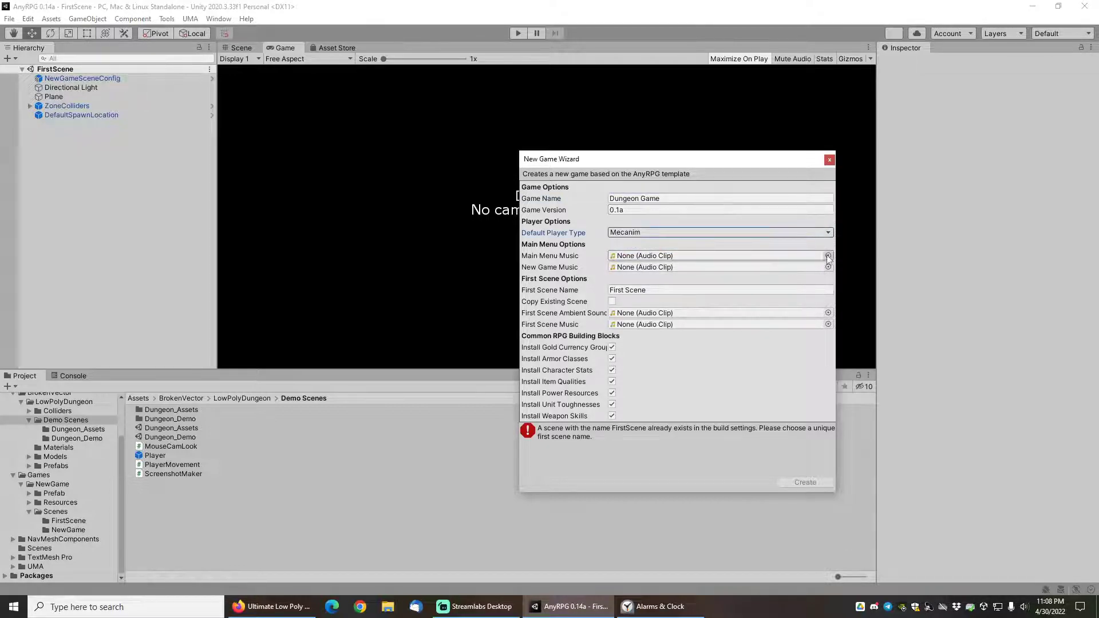
Set Main Menu Music to DesertCaravan and New Game Music to ASecretToTellYou(InnMenu)
click(828, 257)
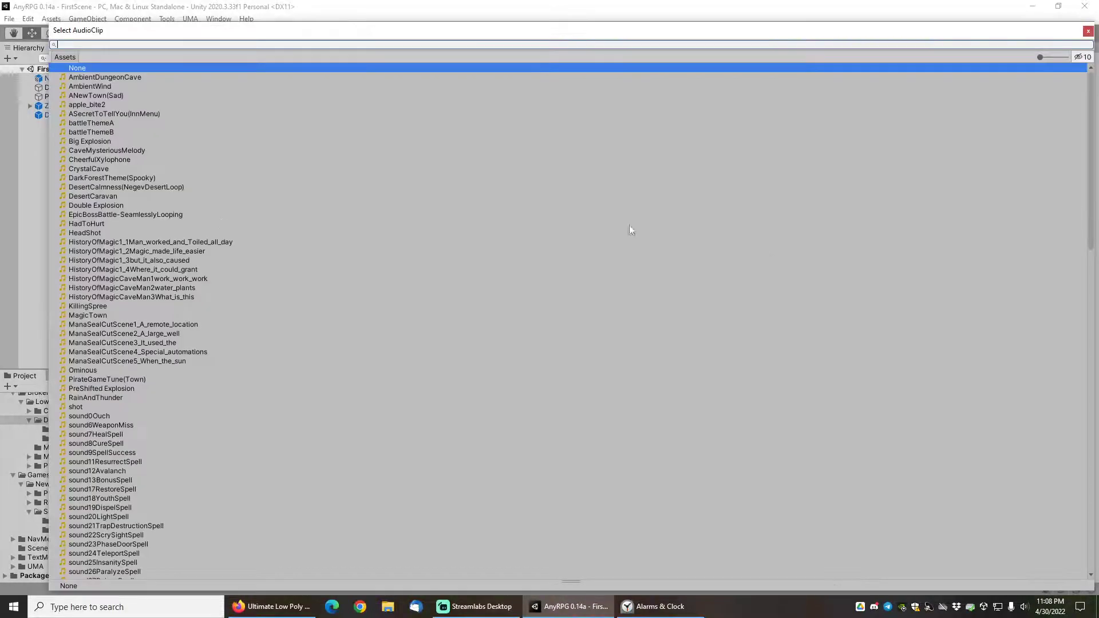
double_click(102, 196)
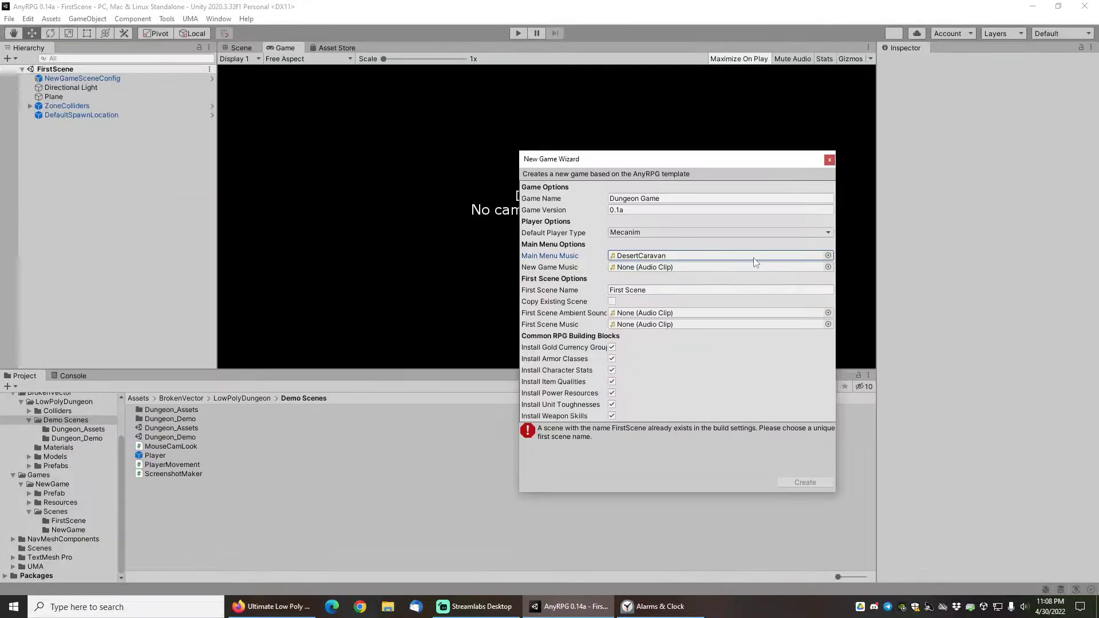
click(828, 266)
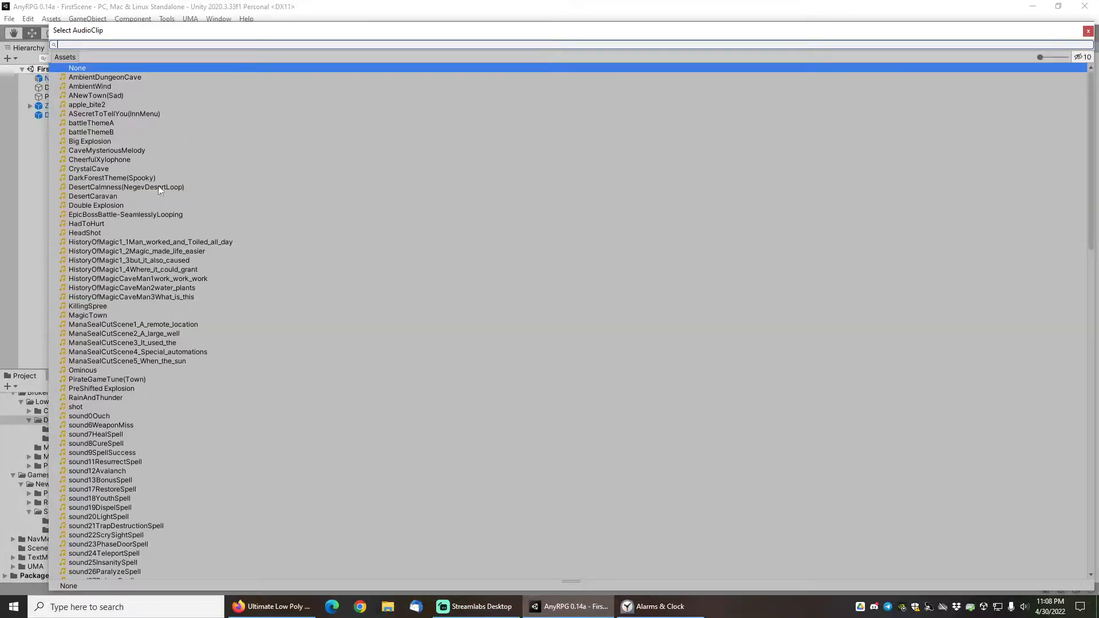
double_click(132, 114)
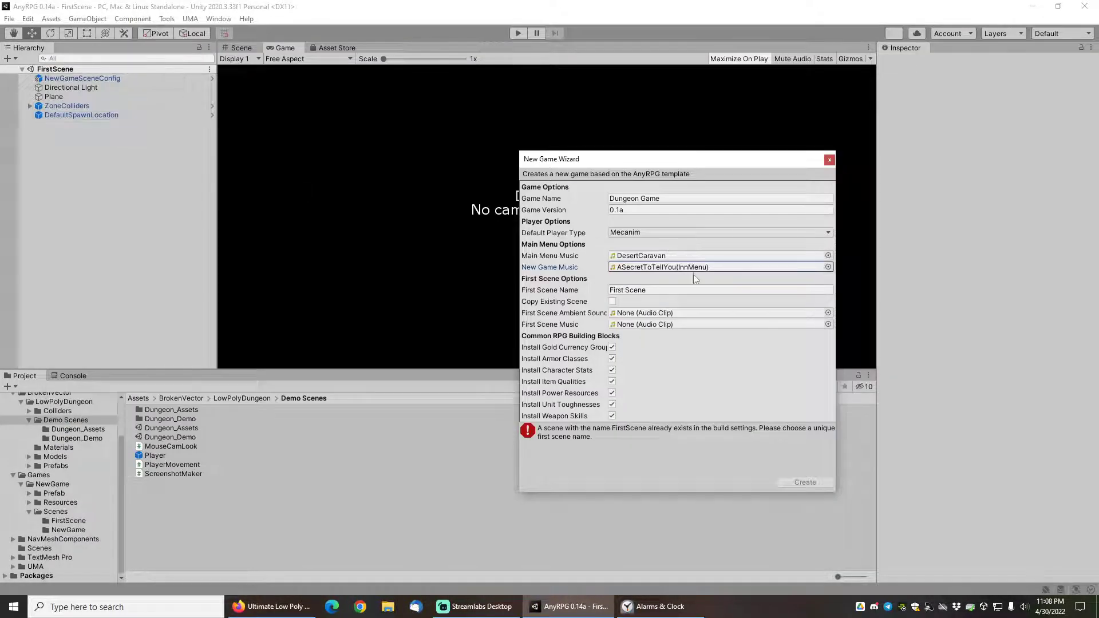
Replace the First Scene Name with 'Dungeon'
double_click(616, 290)
key(ctrl+a)
text(D)
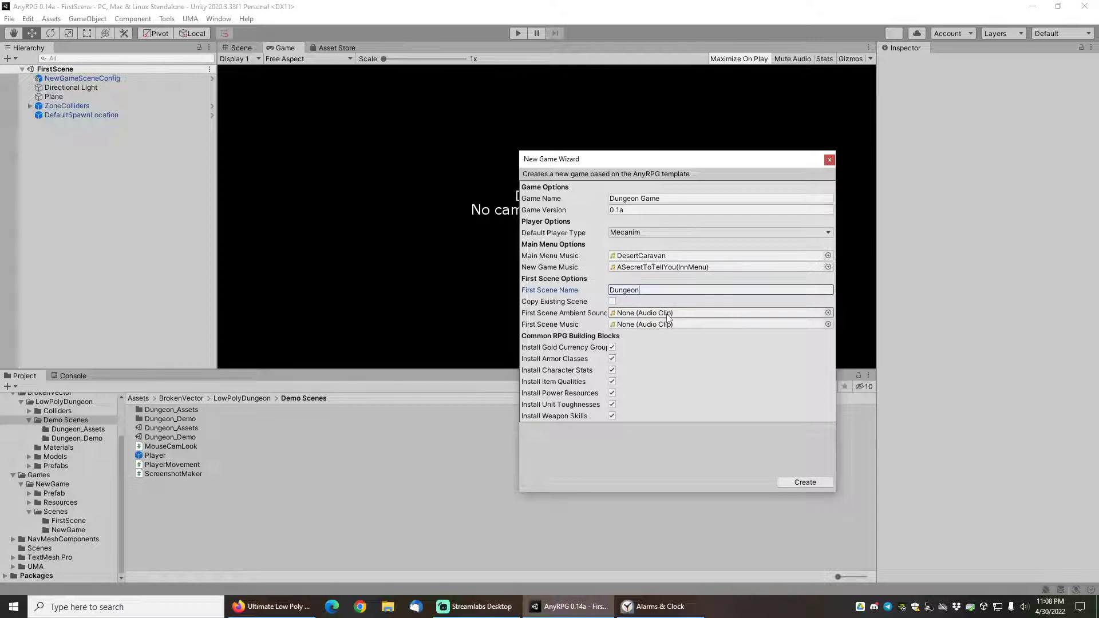
Enable Copy Existing Scene with Dungeon_Demo, and pick AmbientDungeonCave ambience and DarkForestTheme(Spooky) music
click(612, 301)
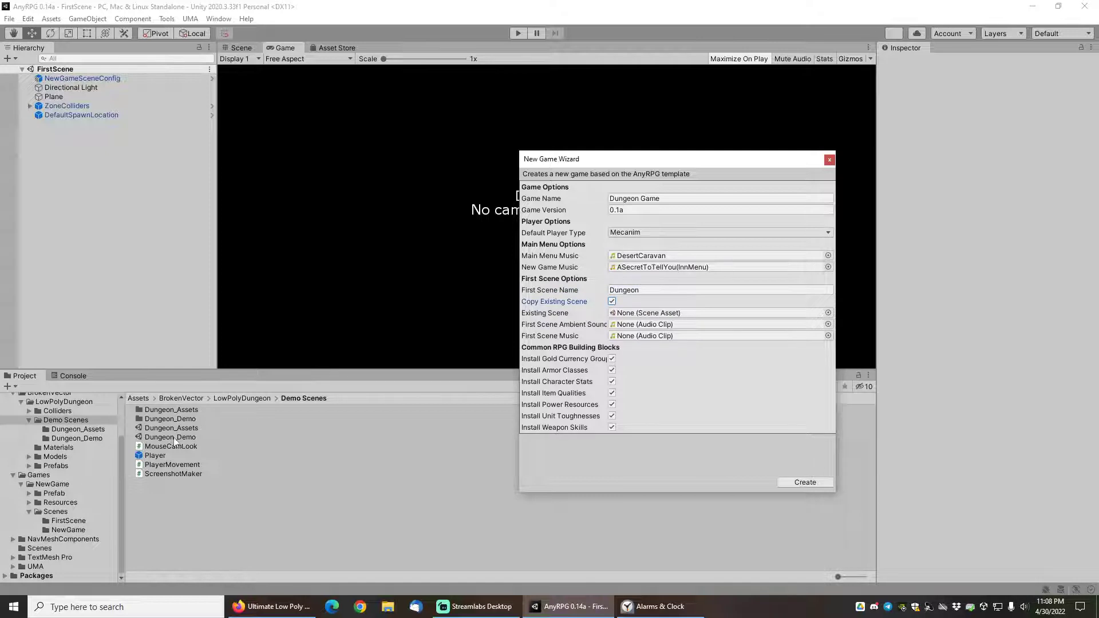
drag(160, 440, 653, 321)
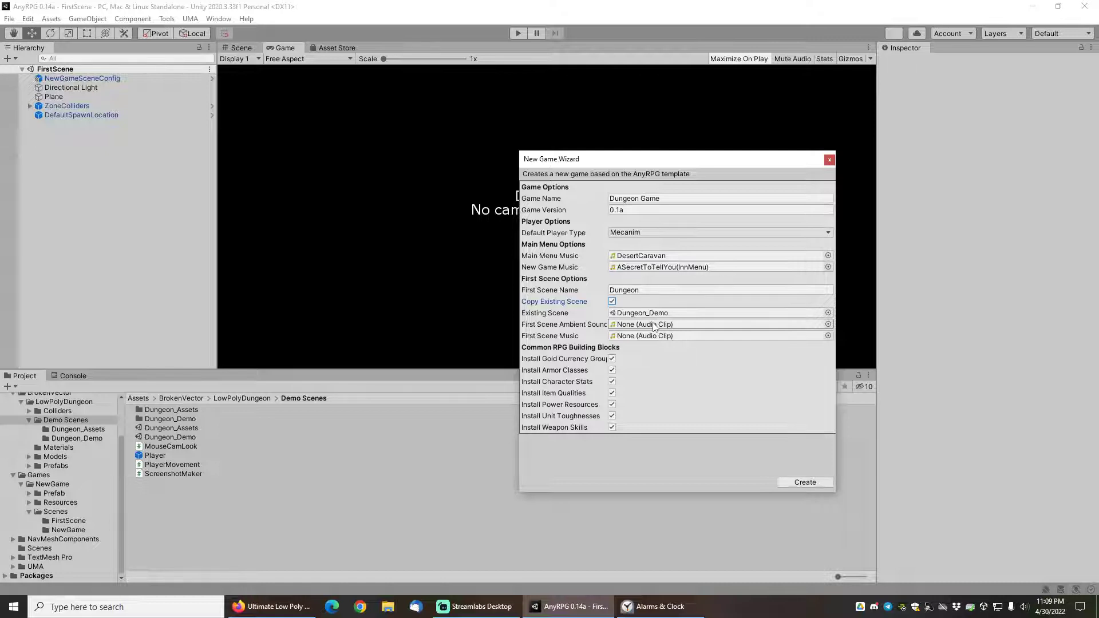
click(828, 324)
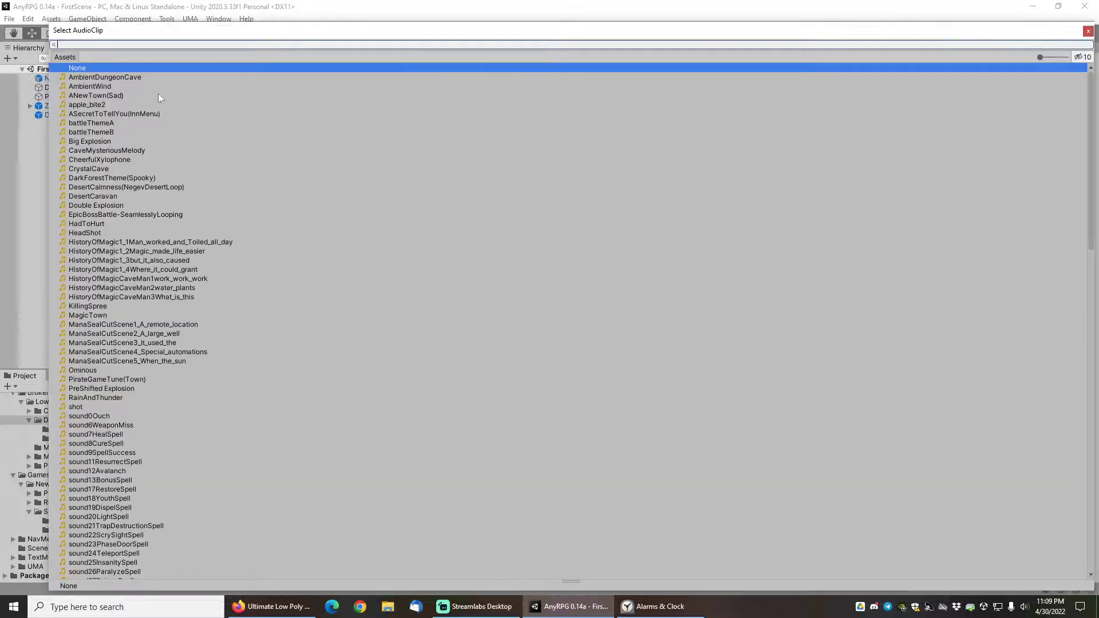
double_click(122, 77)
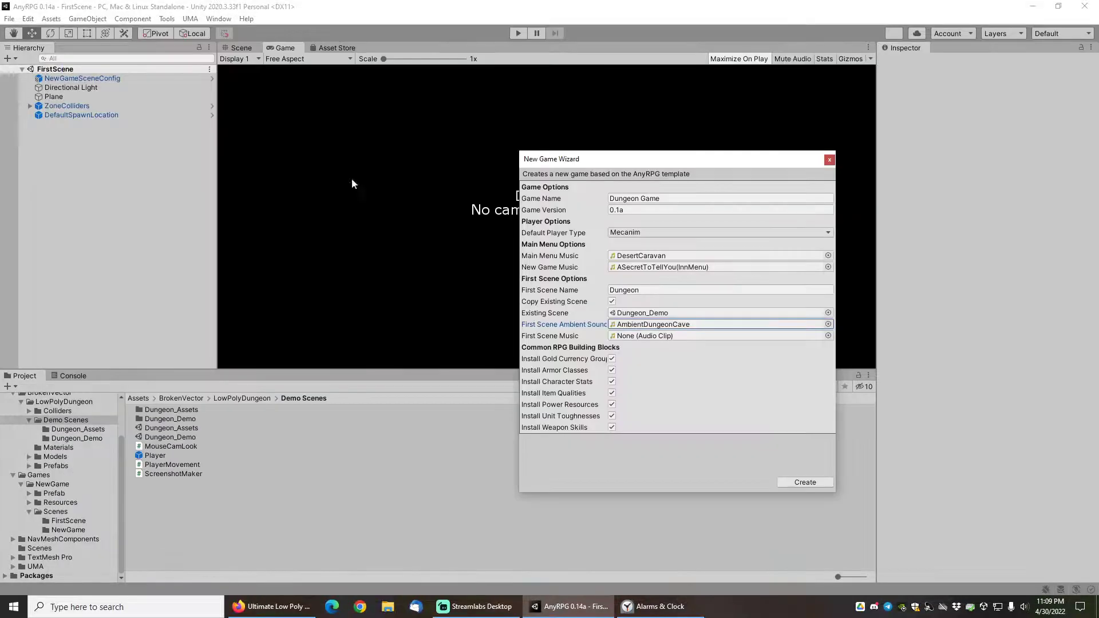
click(828, 336)
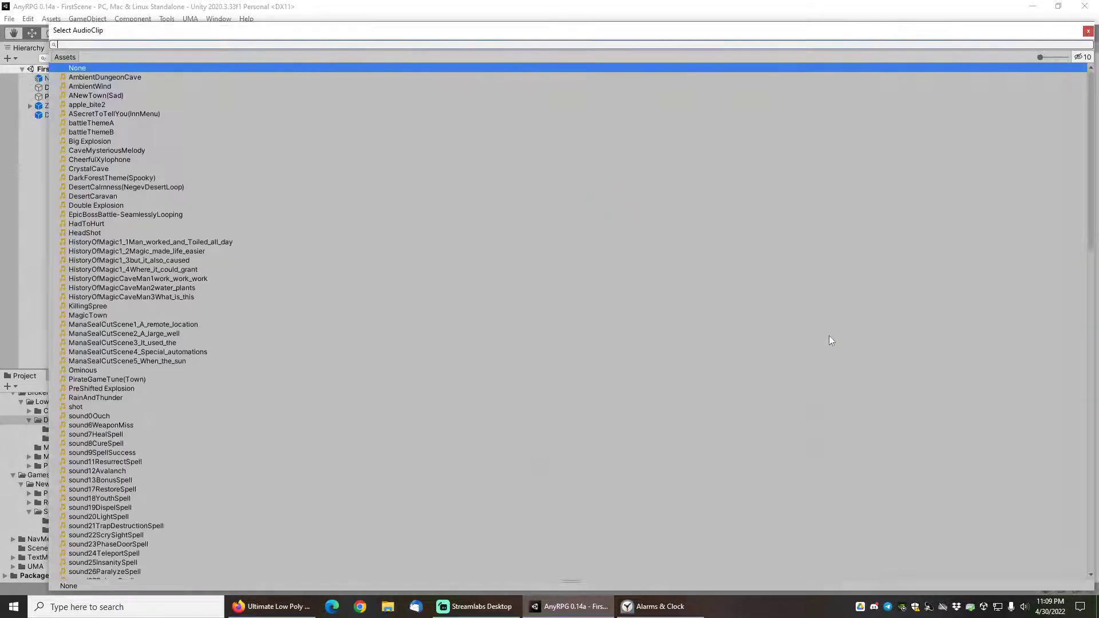
double_click(107, 179)
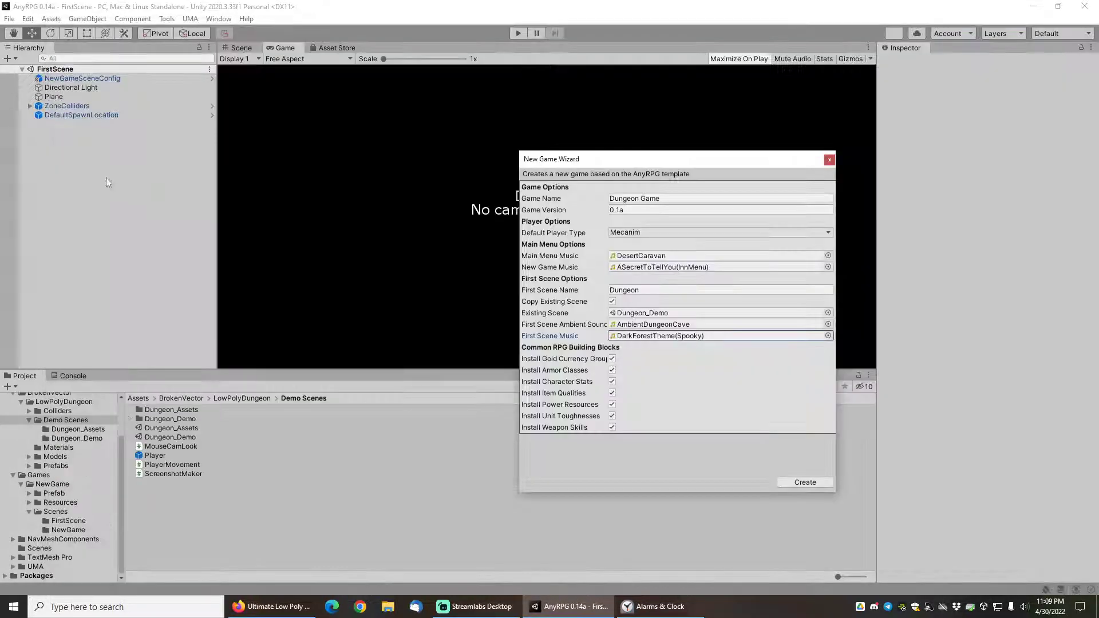
Create the Dungeon Game from the wizard and move the import progress dialog aside
click(806, 482)
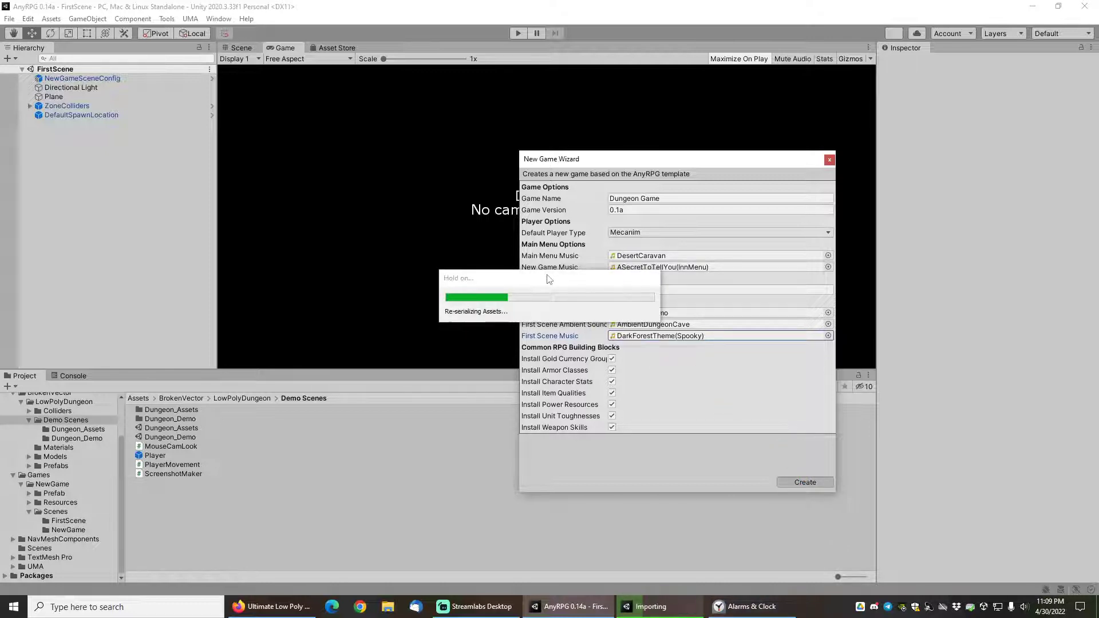
drag(577, 282, 403, 253)
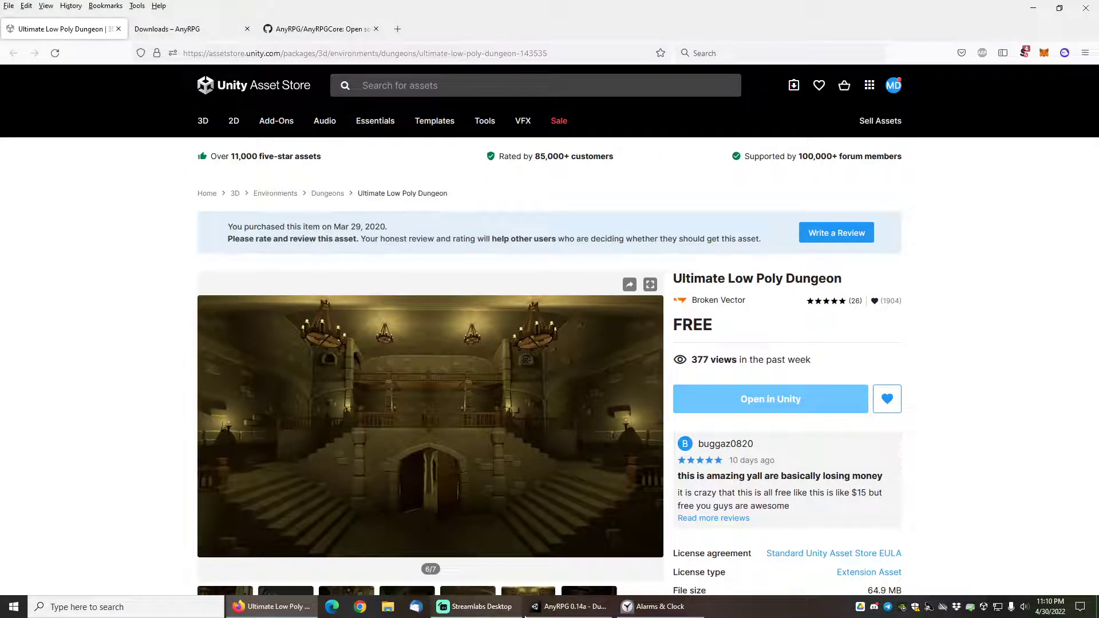
Return to Unity and acknowledge the New Game Wizard Complete dialog
click(570, 606)
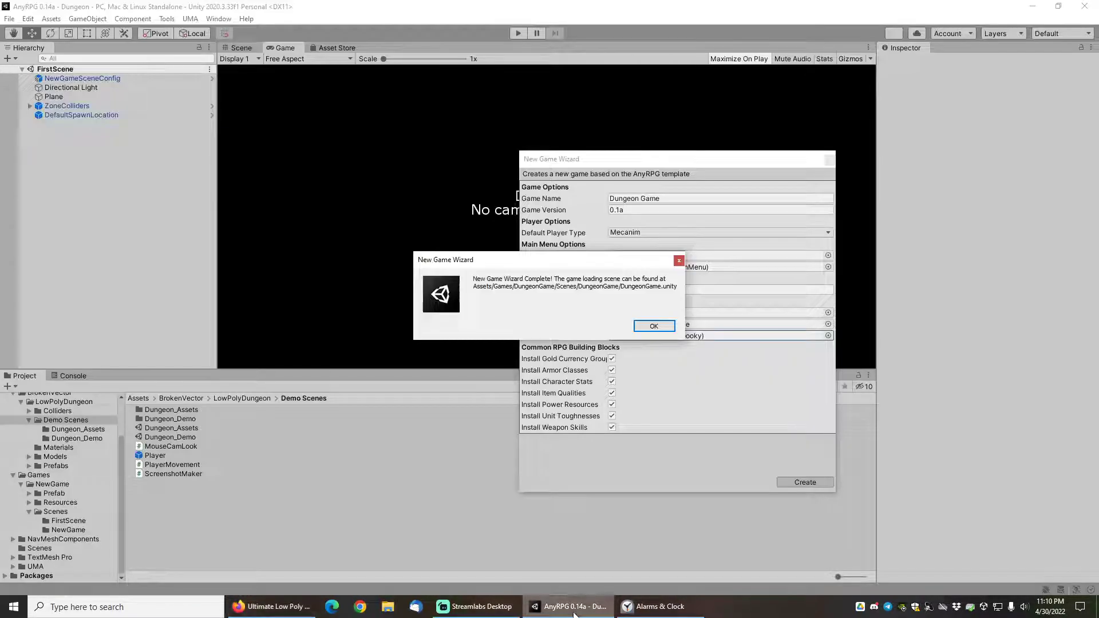
click(654, 326)
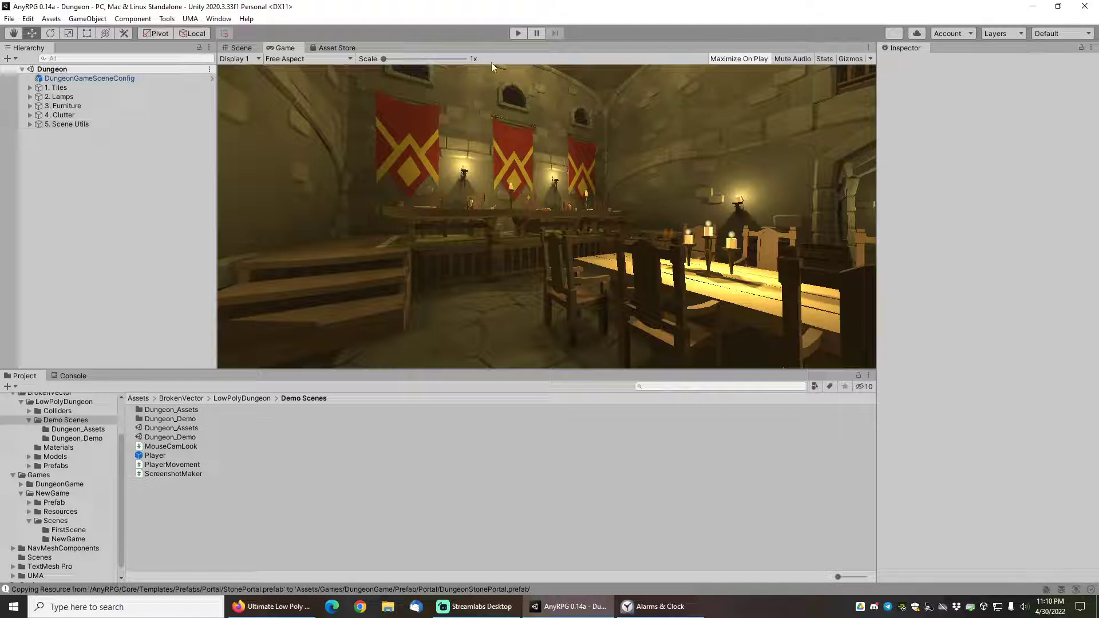
Play the Dungeon Game, create a character named 'Dungeon Slayer', and confirm starting the game
click(518, 33)
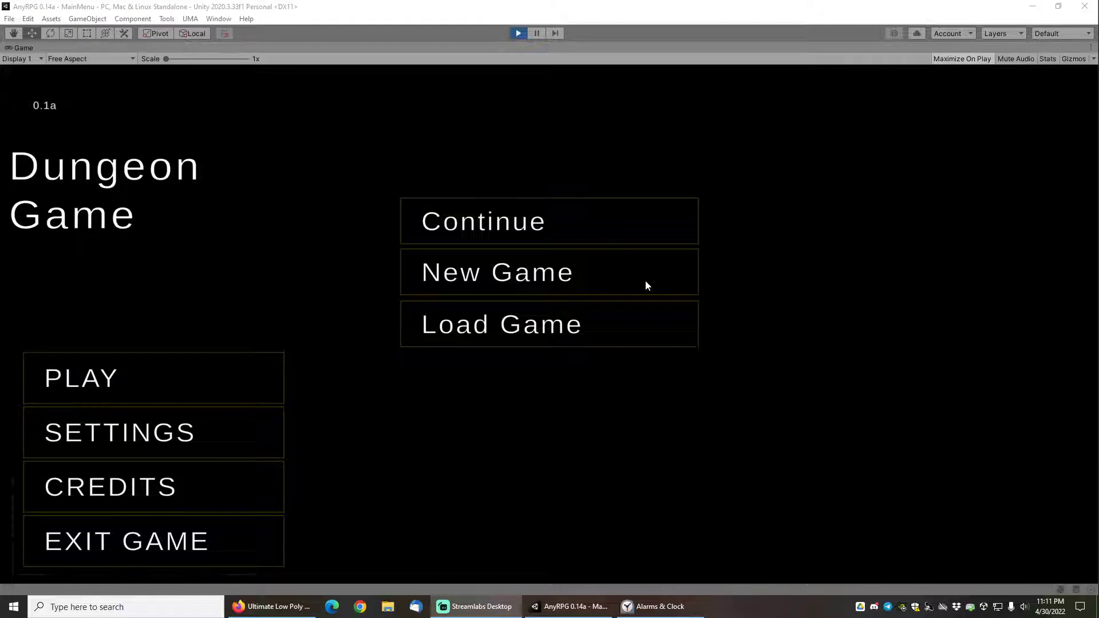
click(482, 273)
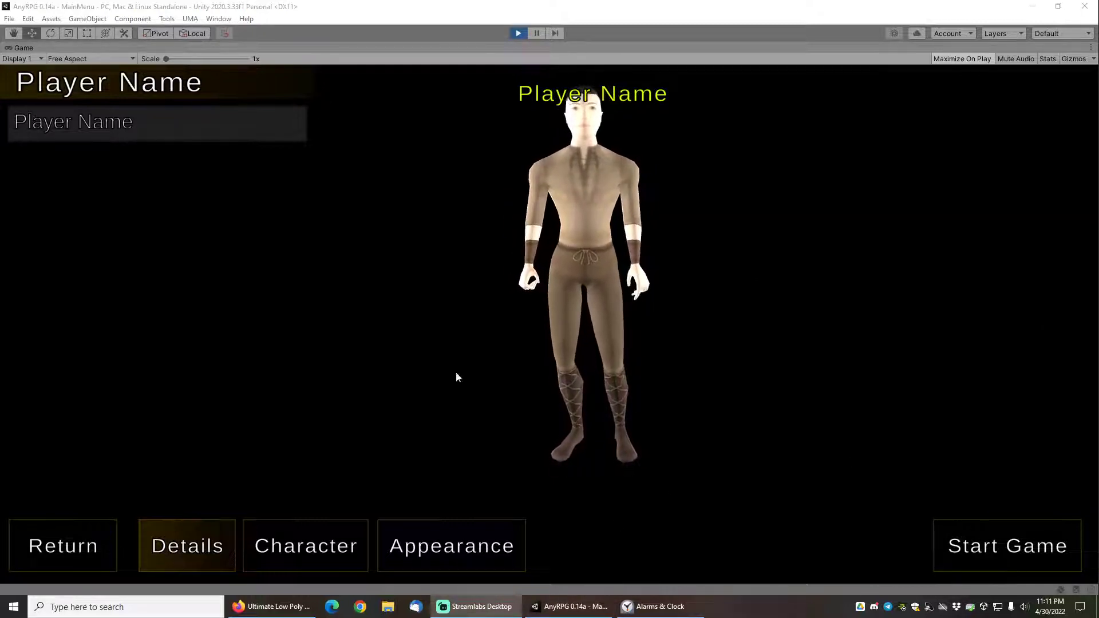
click(166, 129)
text(Dunge)
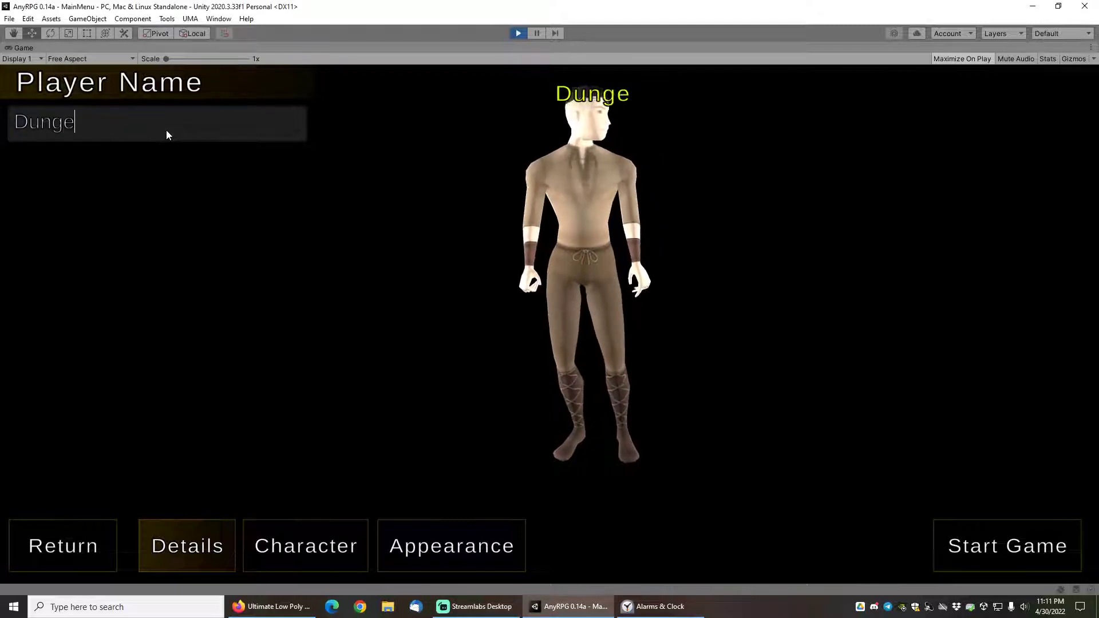
text(on Slayer)
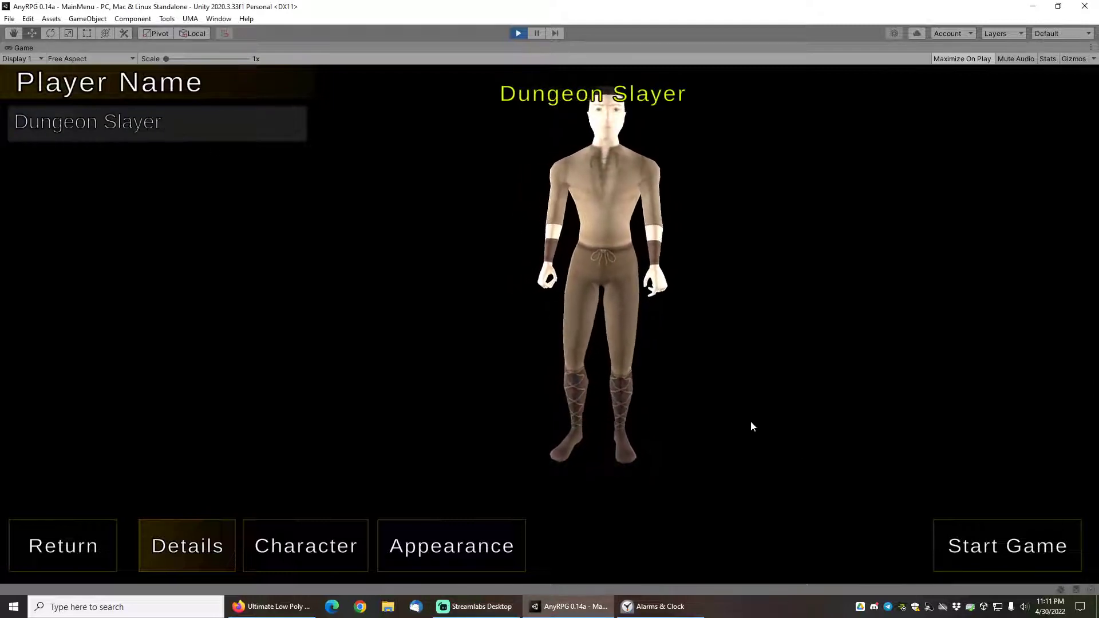
click(1004, 552)
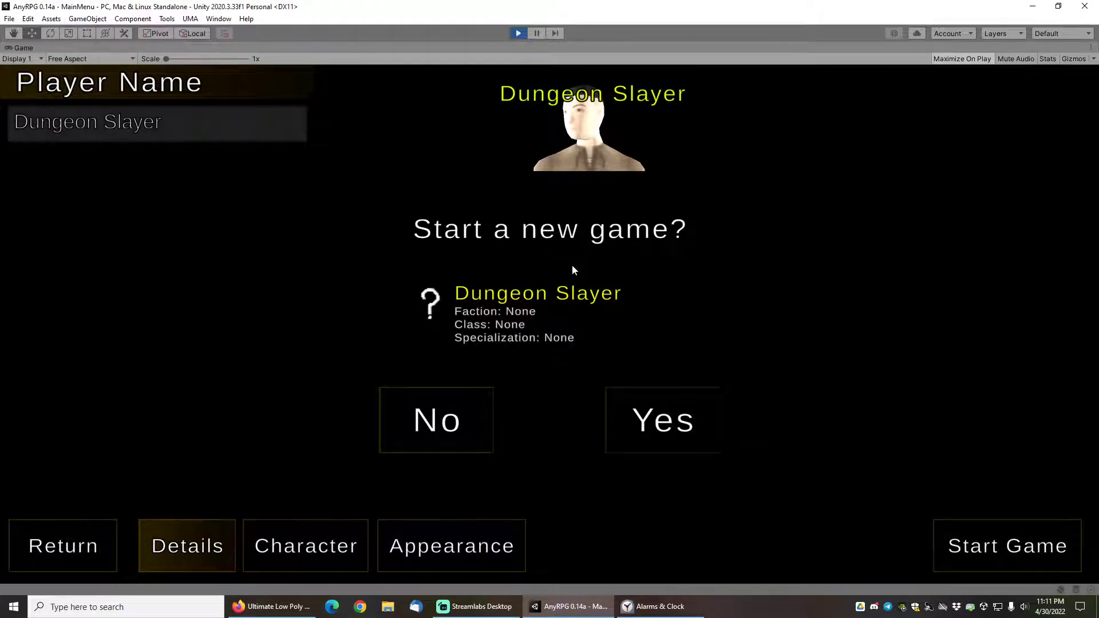
key(Return)
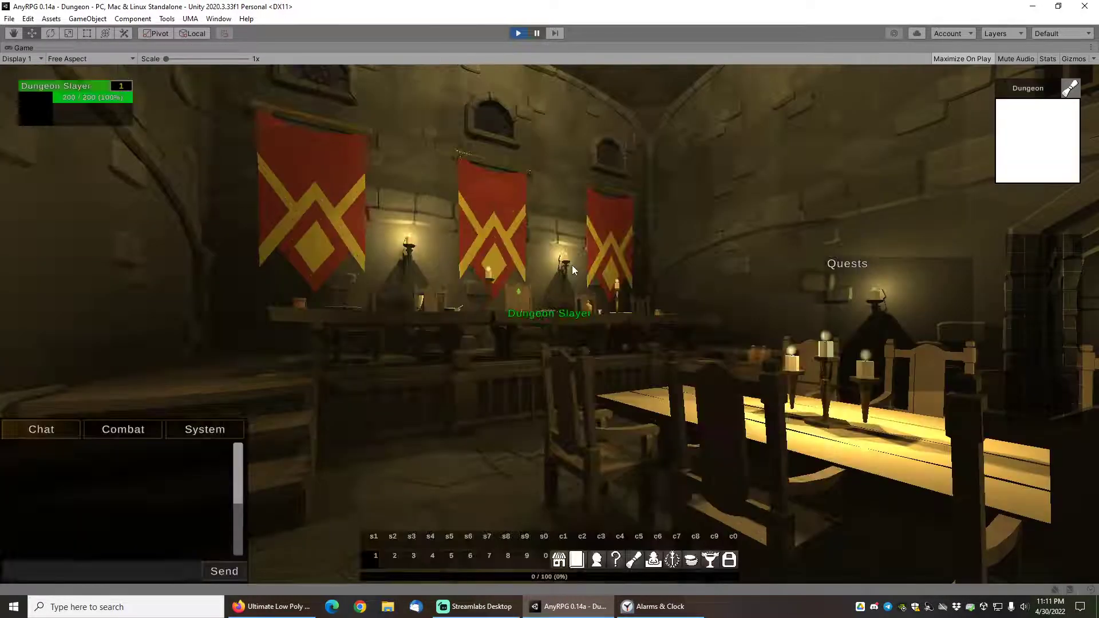
Restore the full editor layout, check the console messages, and stop Play mode
key(shift+space)
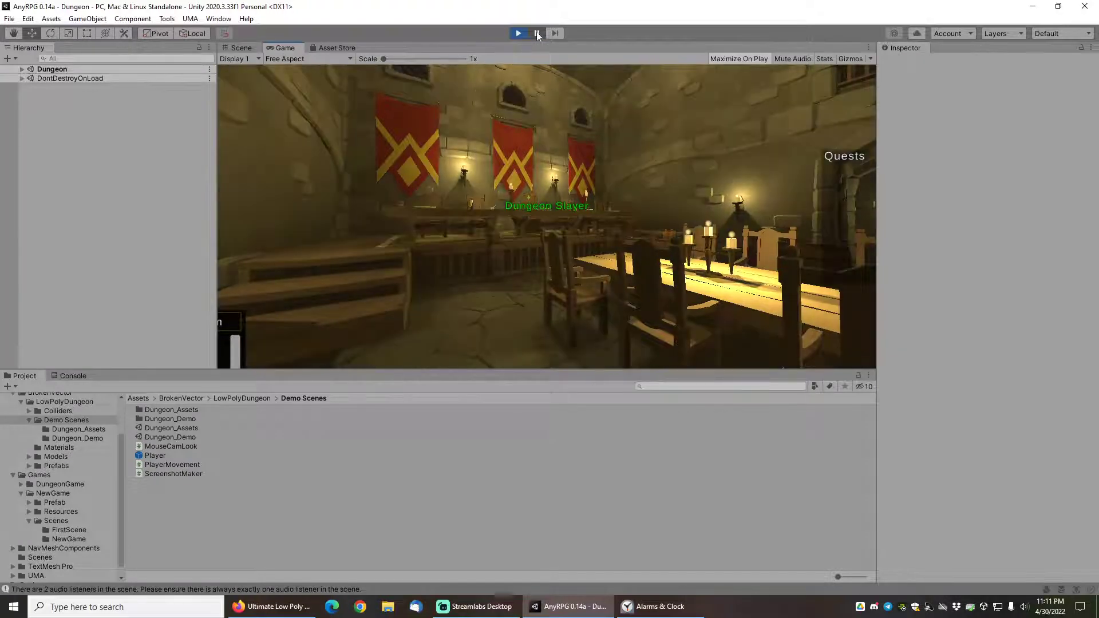
click(72, 375)
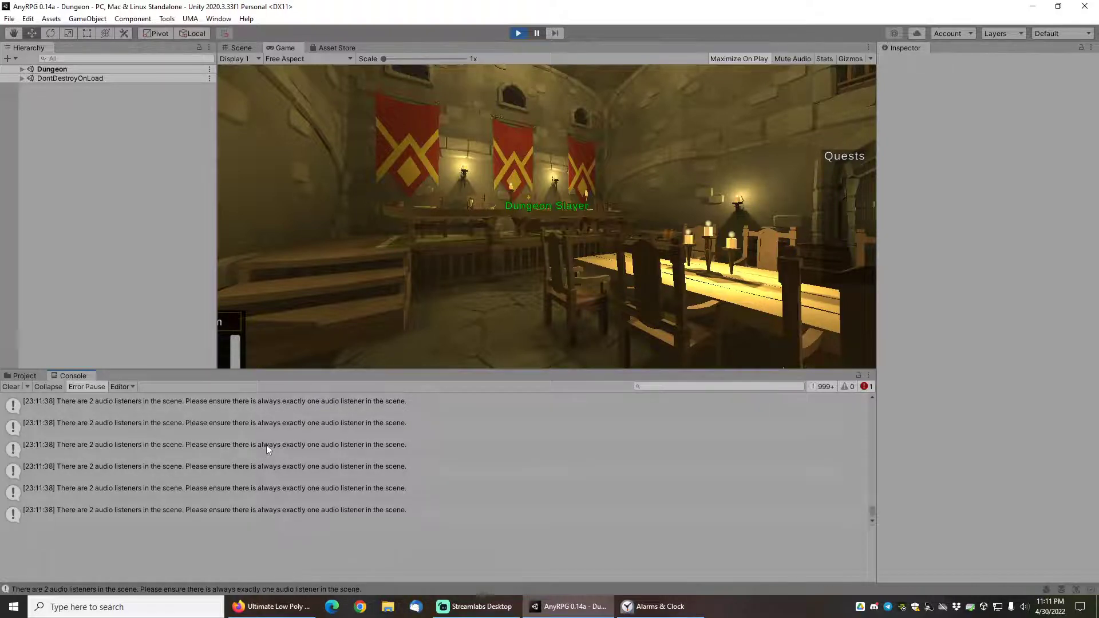
click(518, 34)
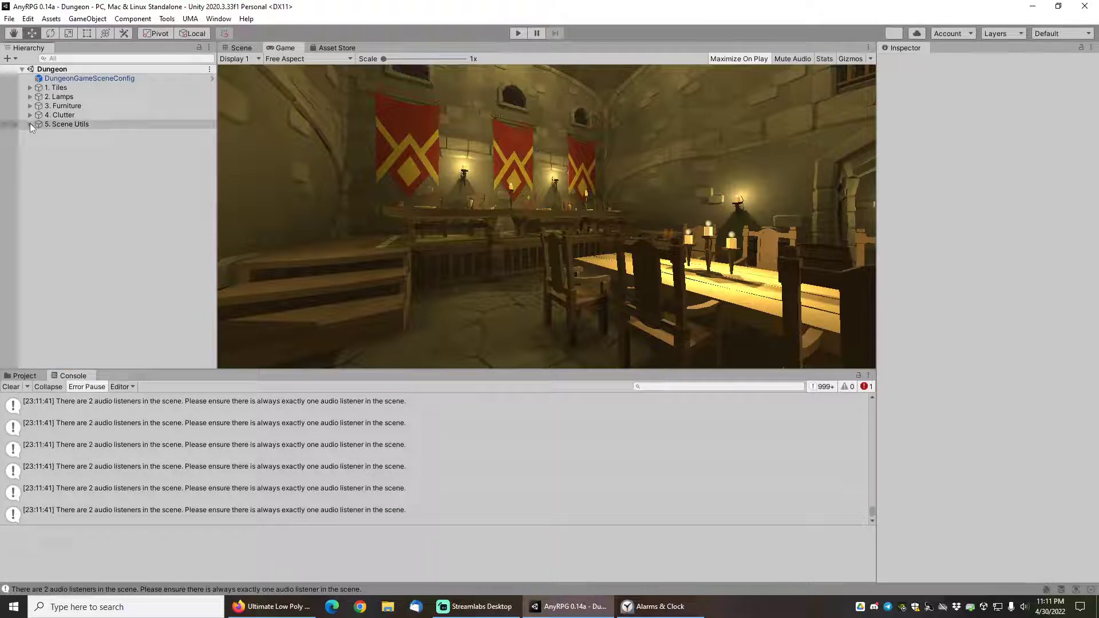
Delete the Player object and its Camera under 5. Scene Utils, then save the Dungeon scene
click(30, 124)
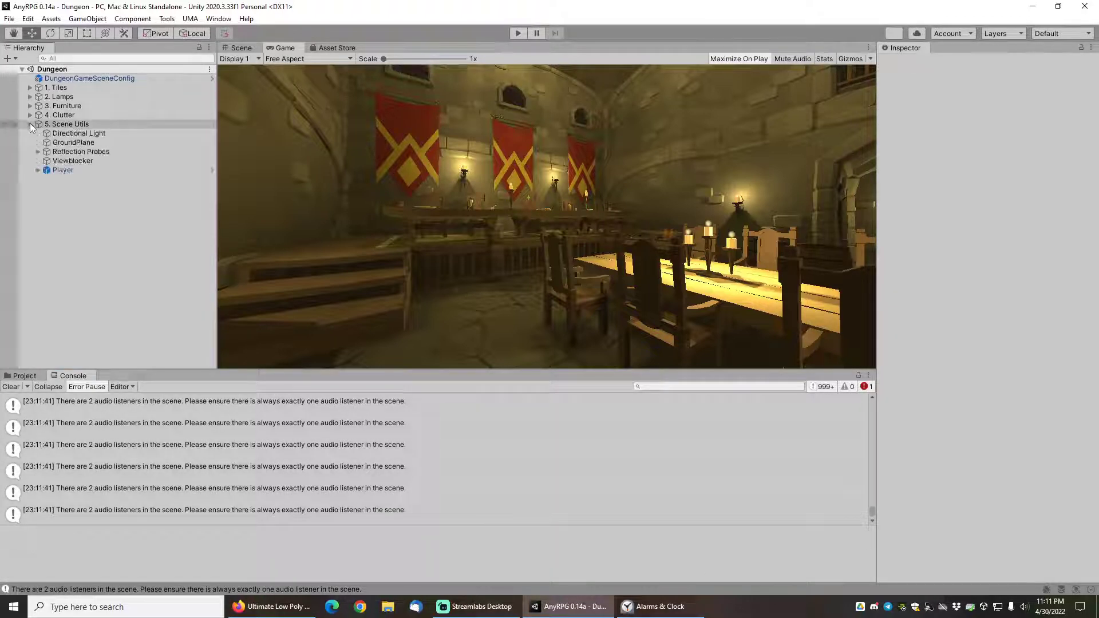
click(25, 376)
click(58, 168)
click(38, 170)
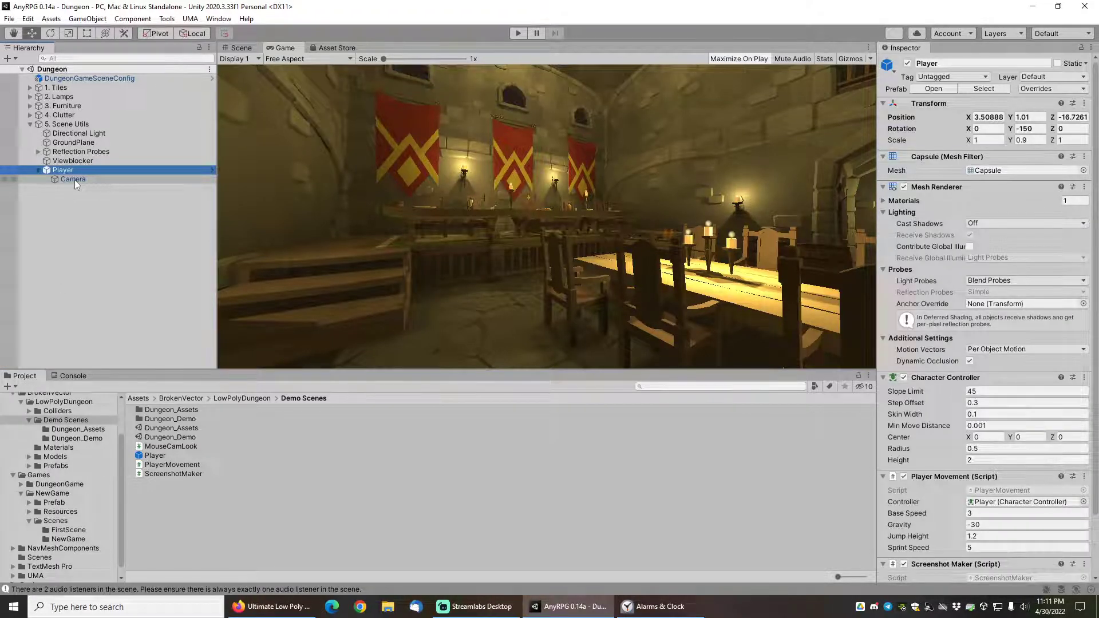
click(75, 151)
click(67, 173)
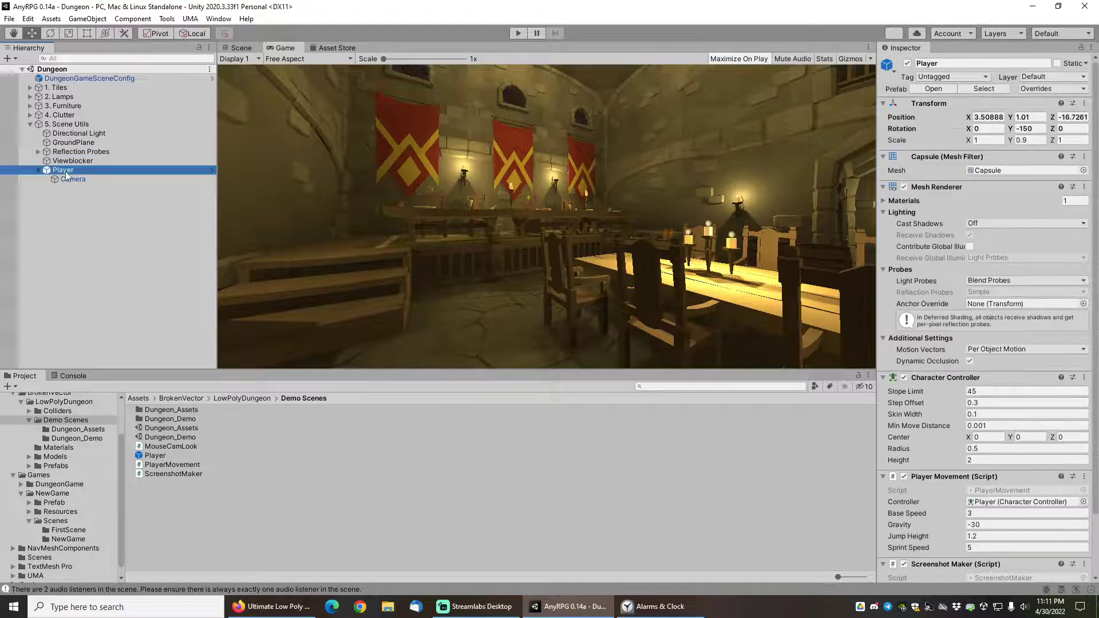
key(Delete)
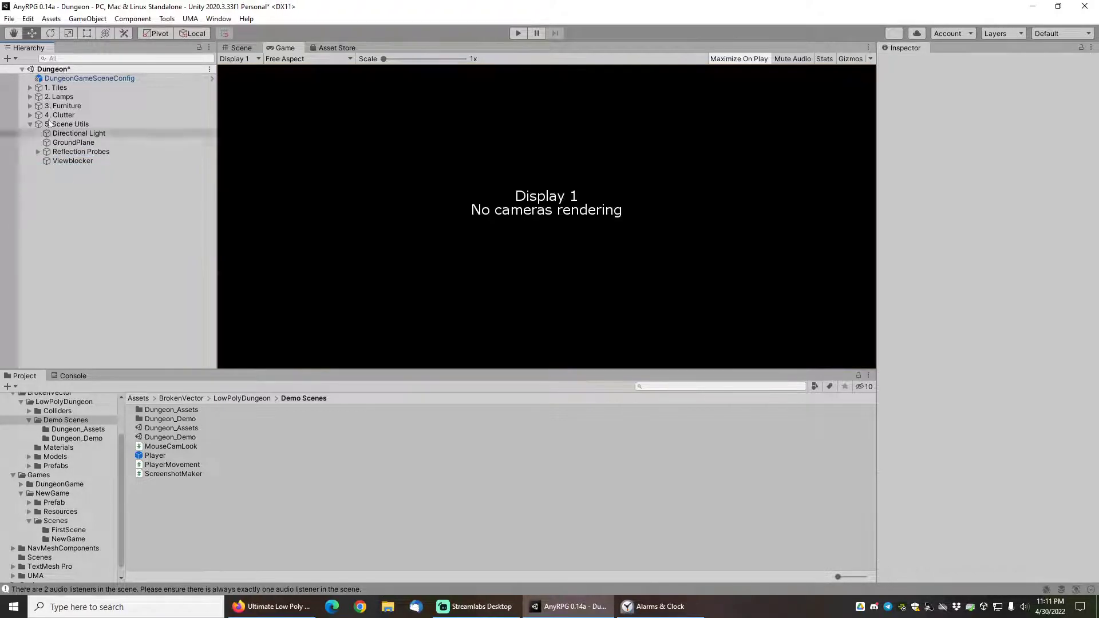
click(9, 18)
click(31, 78)
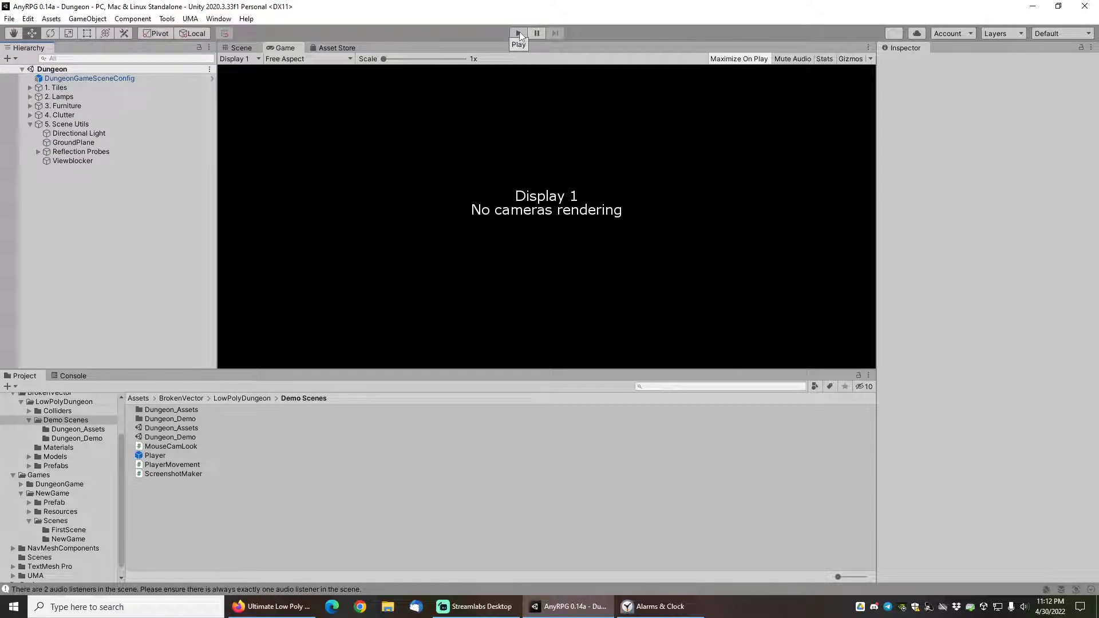
click(519, 33)
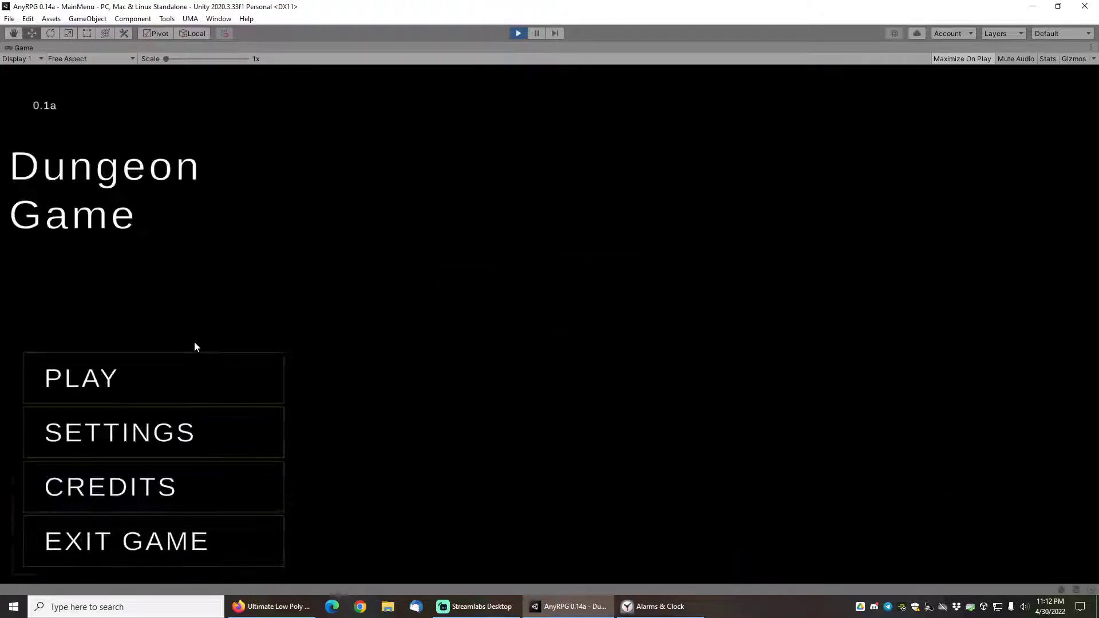
click(158, 377)
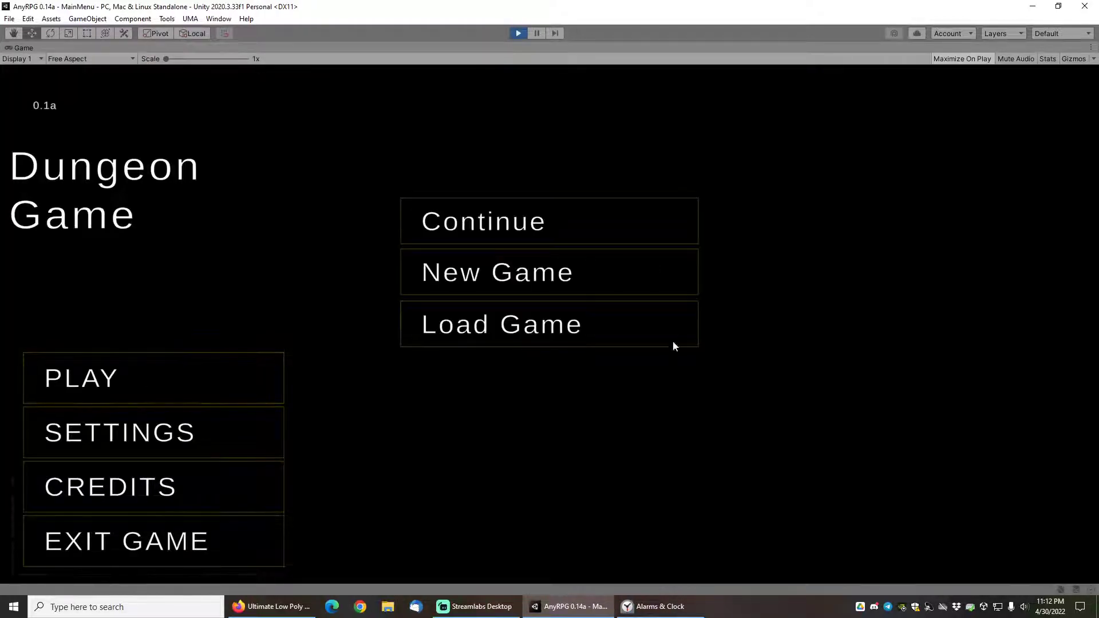
click(503, 274)
click(1009, 545)
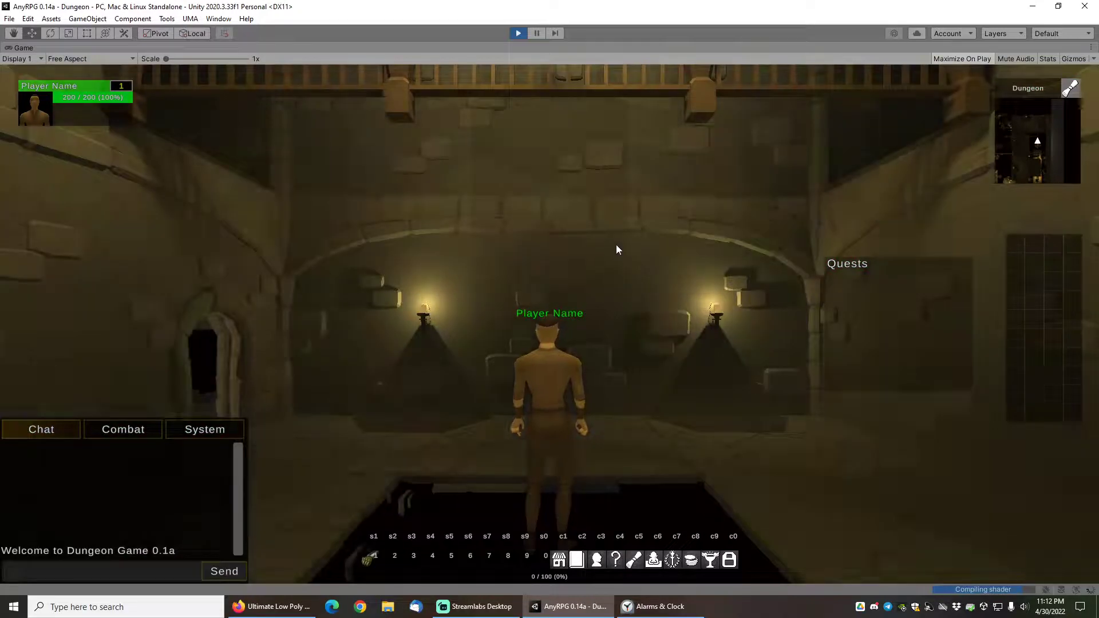
right_drag(617, 246, 551, 82)
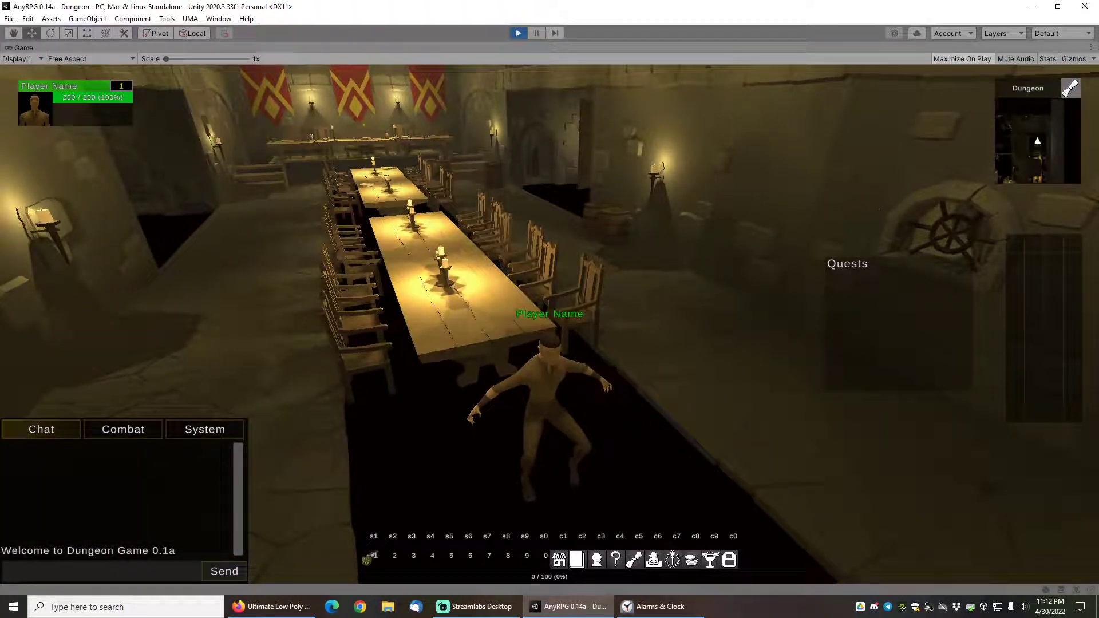
click(424, 596)
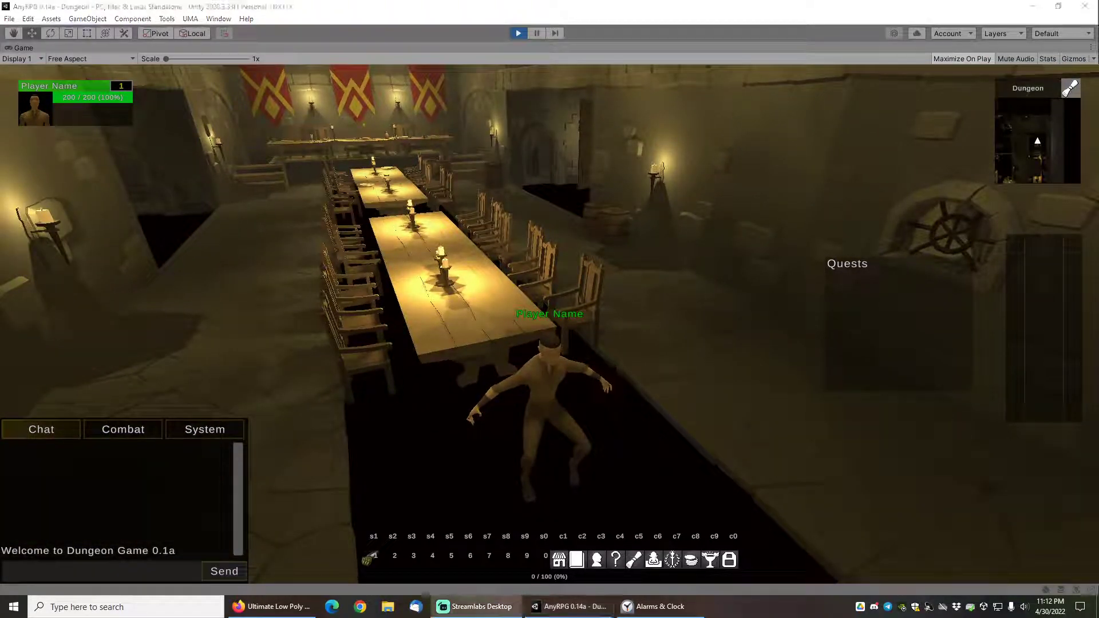
click(518, 33)
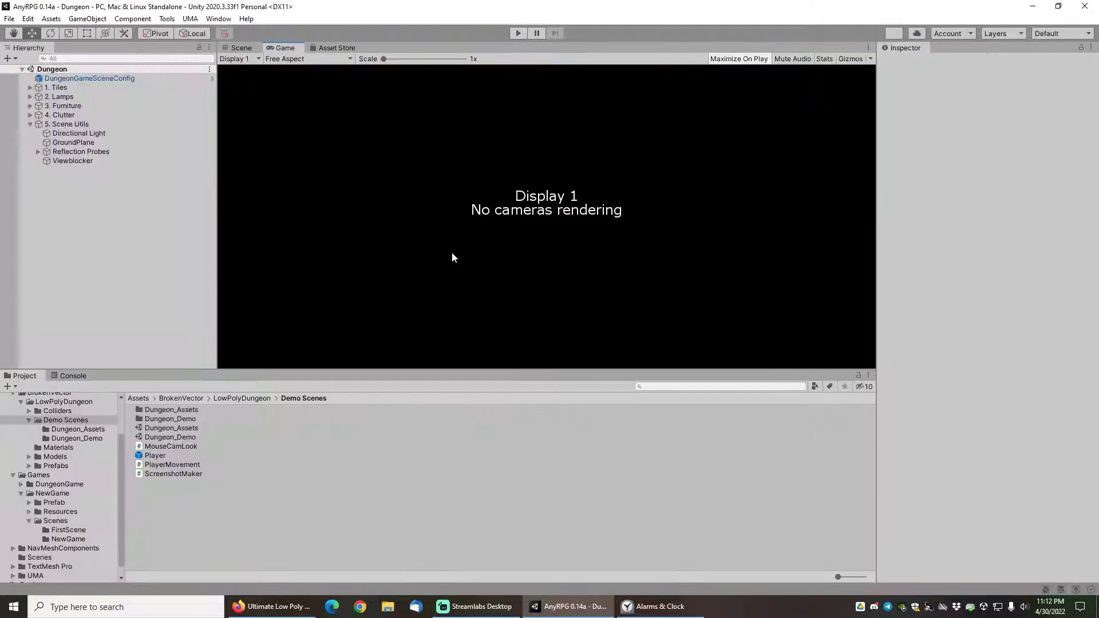
Change the 1. Tiles layer to Default, applying it to all child tiles, then collapse the group
click(30, 87)
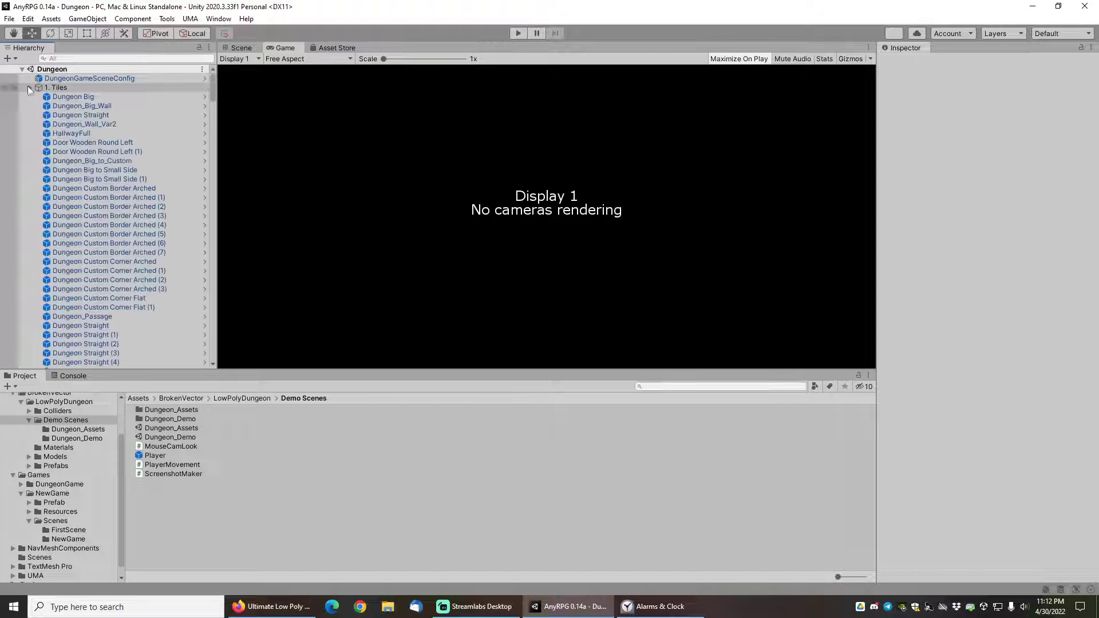
click(68, 97)
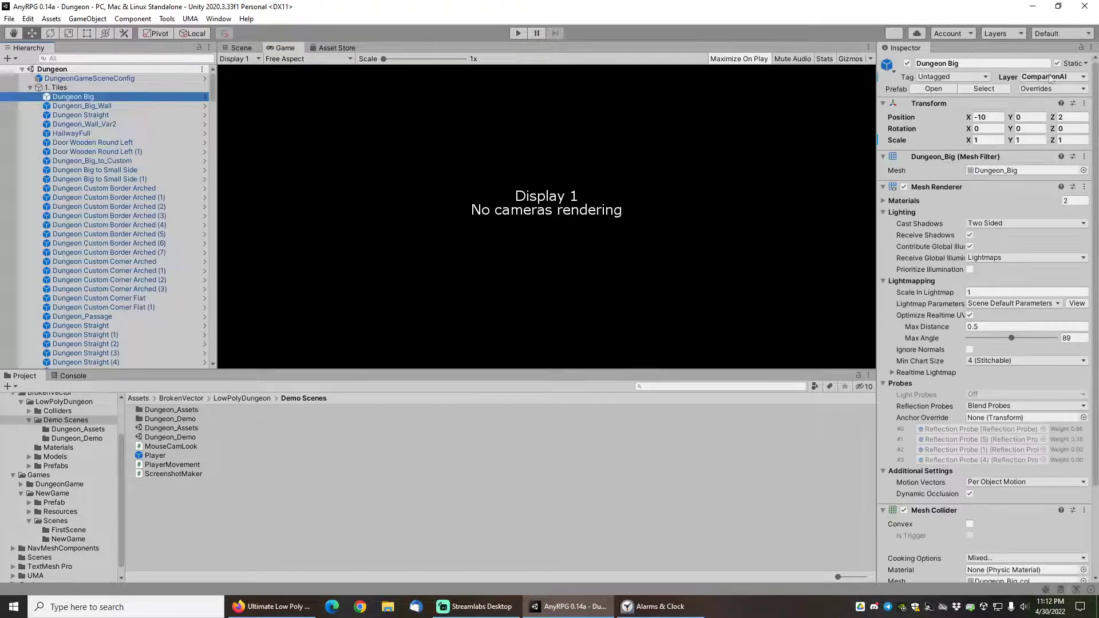
click(60, 88)
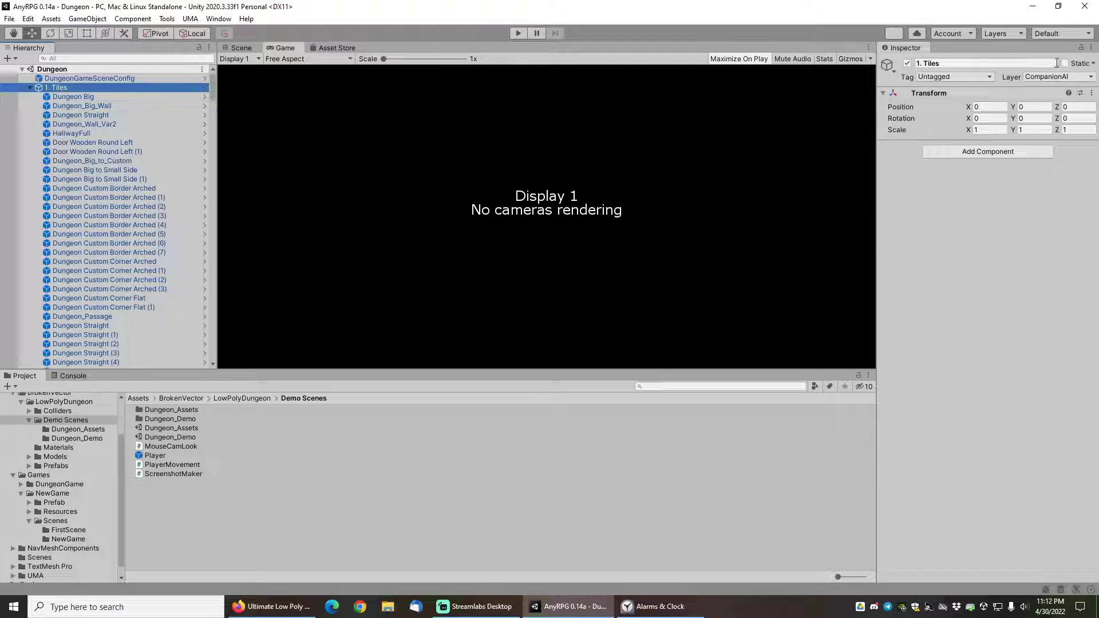
click(1040, 77)
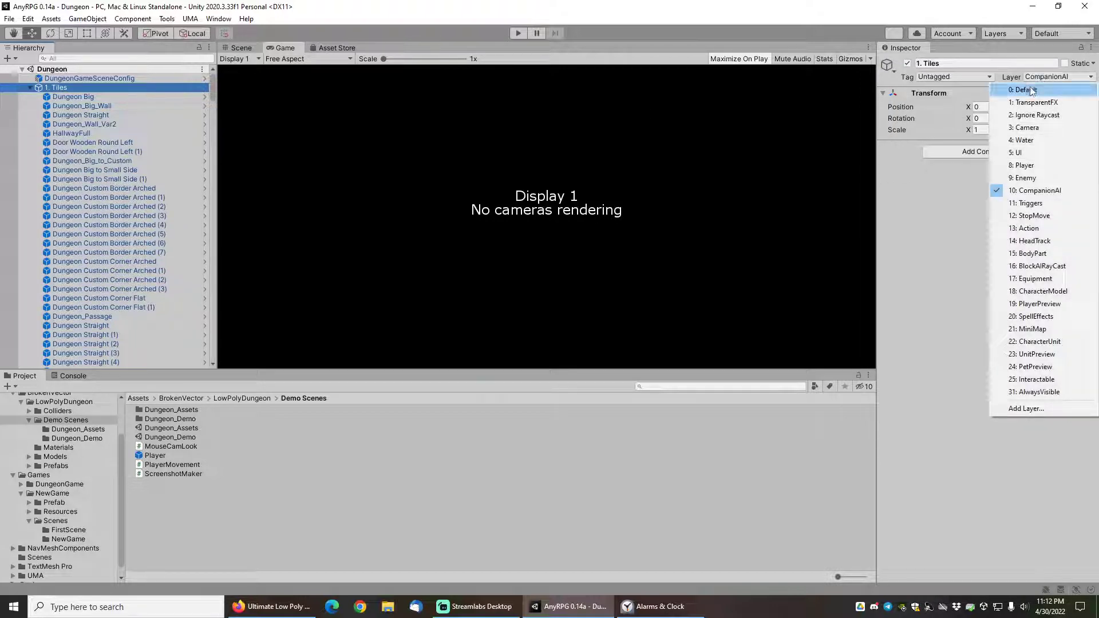
click(1031, 90)
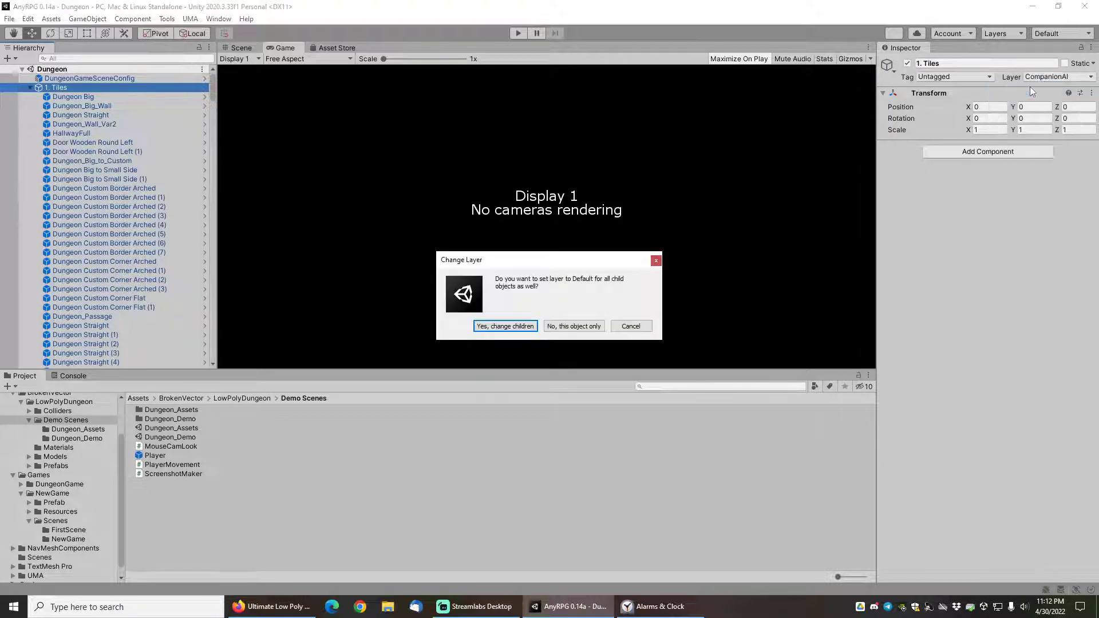
click(506, 326)
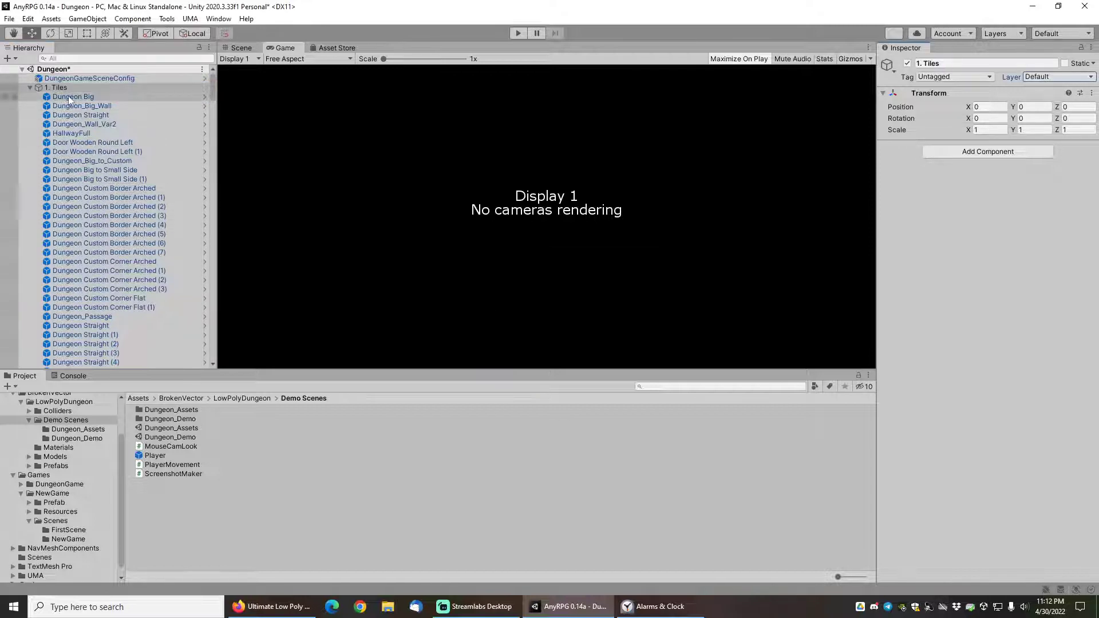
click(28, 88)
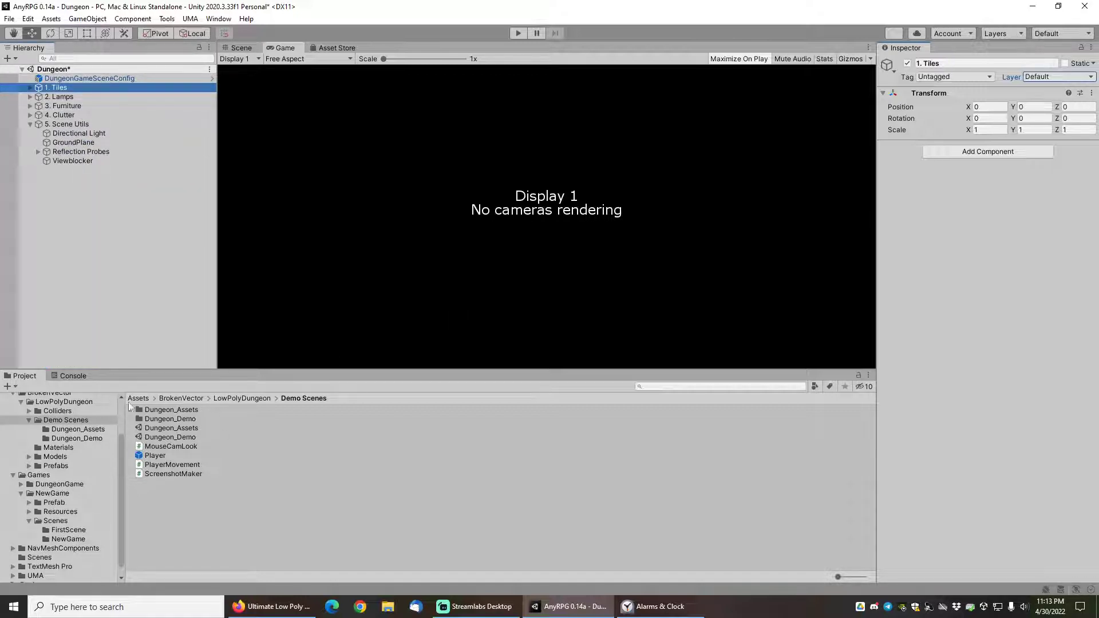
Select GroundPlane in the Scene view and zoom out to an overview of the dungeon walls
click(239, 48)
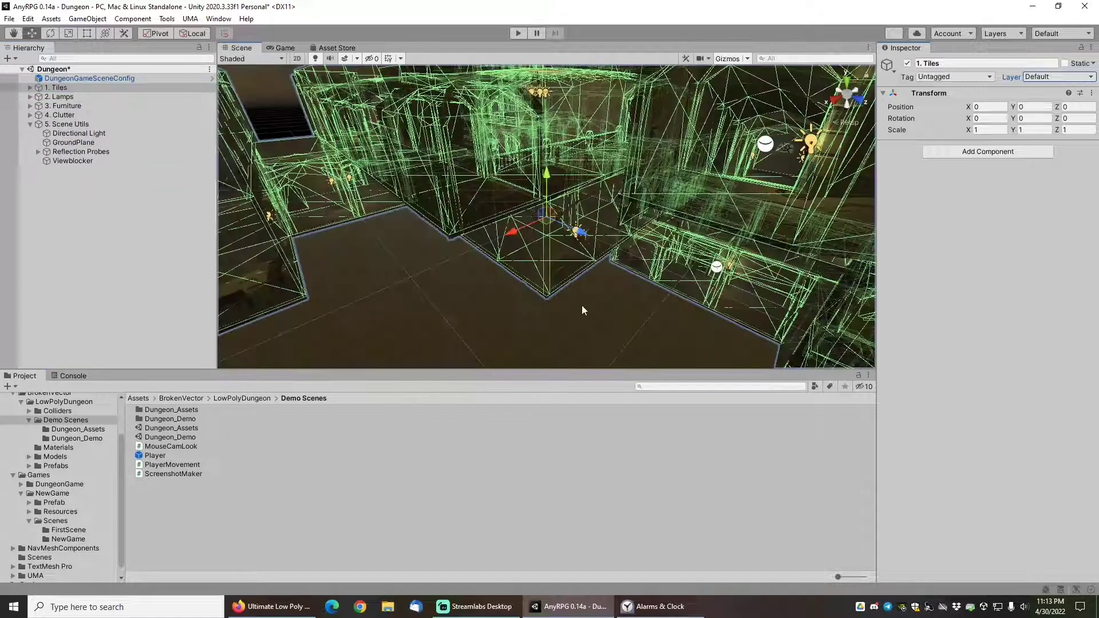
click(551, 301)
alt+drag(551, 301, 582, 249)
scroll(582, 249, up, 2)
scroll(582, 253, up, 6)
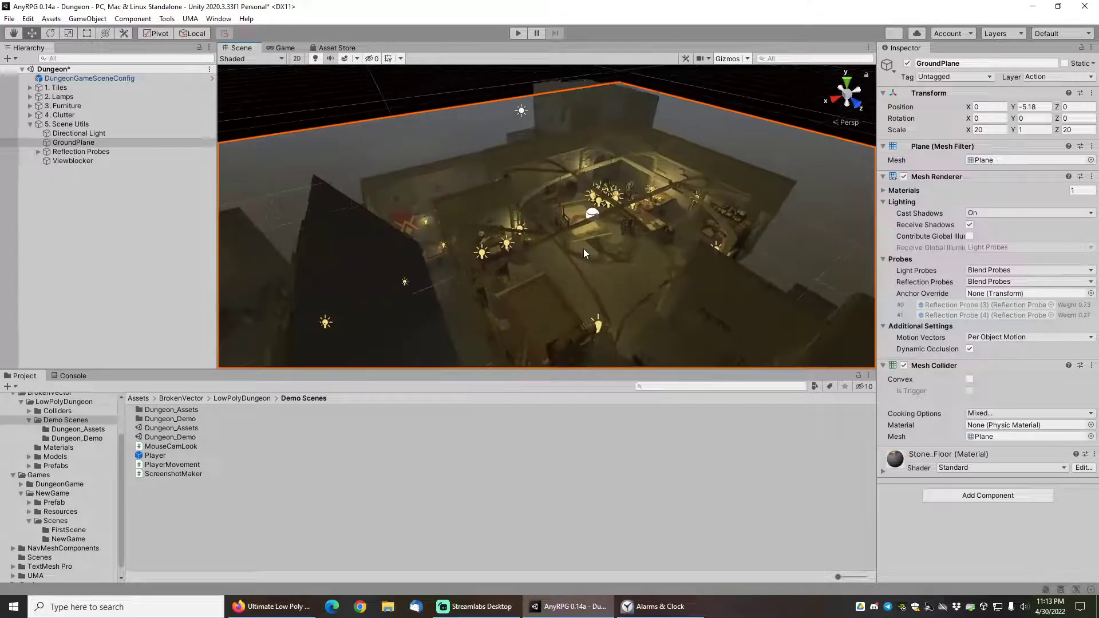
middle_drag(605, 262, 507, 165)
scroll(618, 258, up, 3)
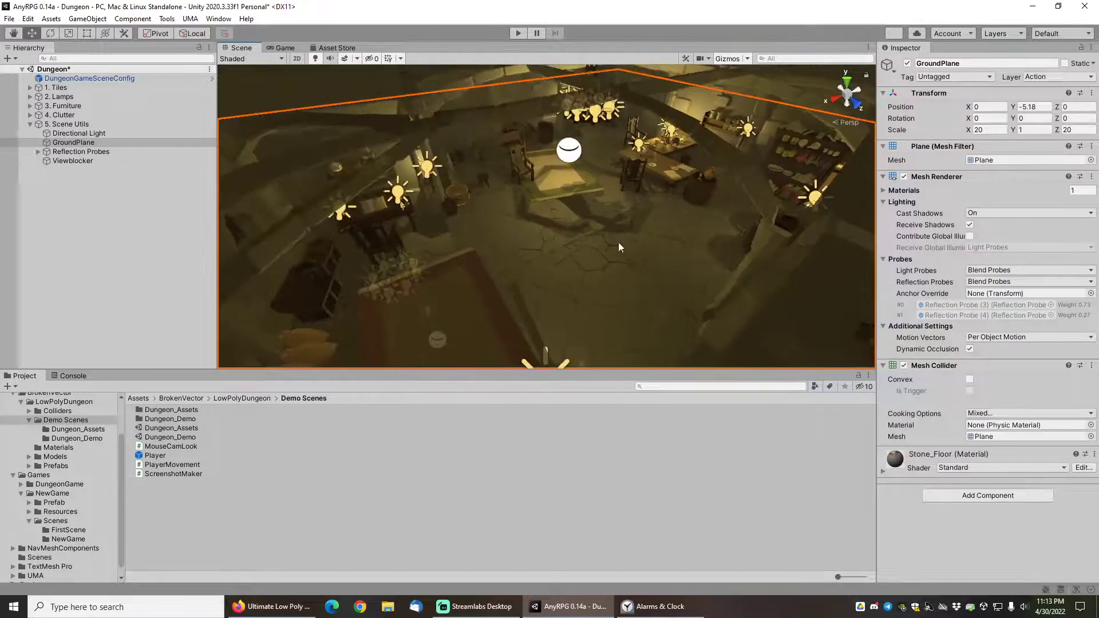
scroll(610, 273, up, 4)
scroll(594, 252, up, 3)
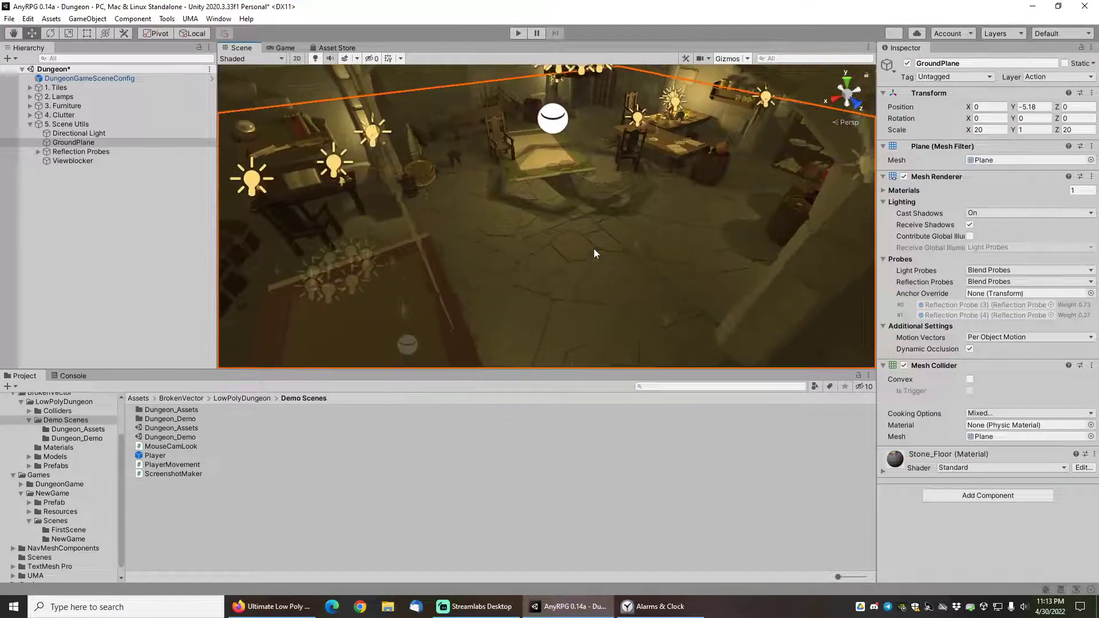
scroll(589, 269, up, 2)
right_drag(591, 272, 537, 207)
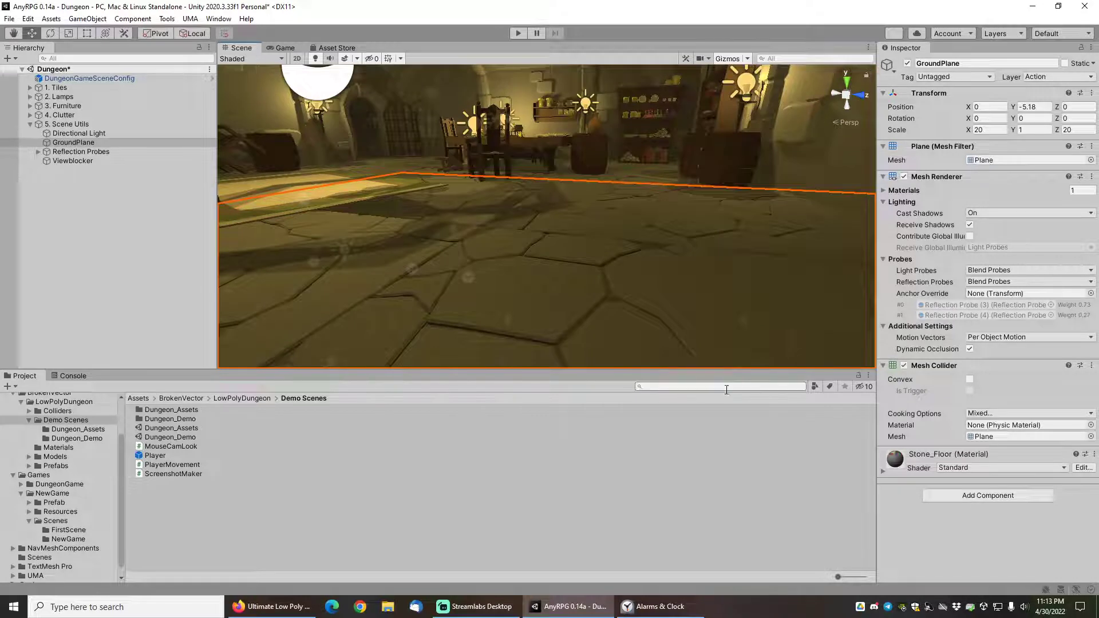
Add the DefaultSpawnLocation prefab at the room's view centre and save the Dungeon scene
click(698, 388)
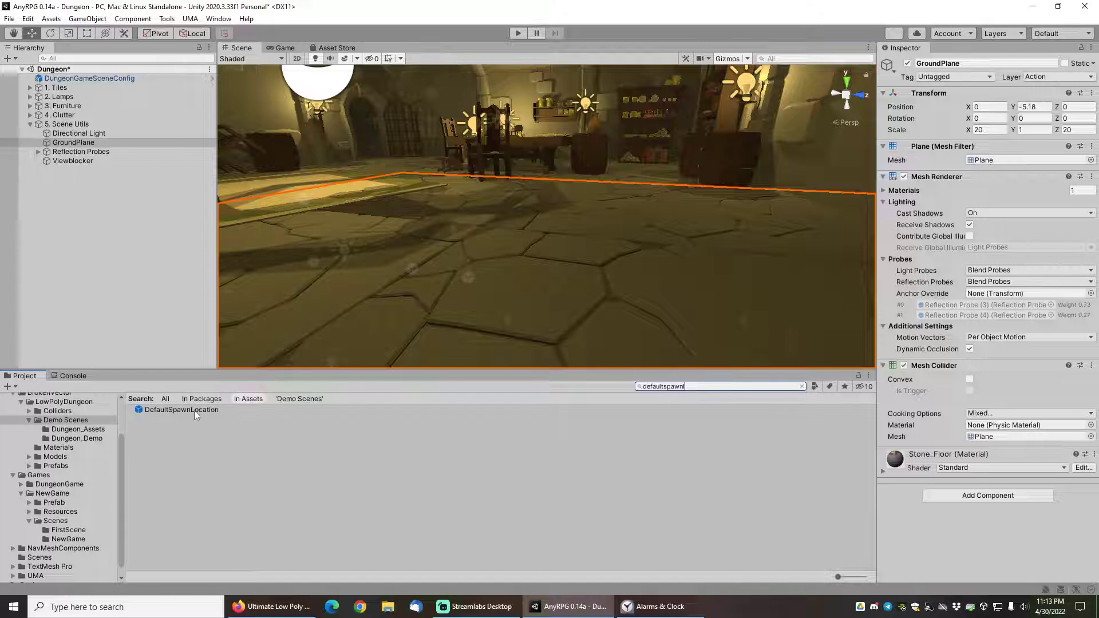
drag(194, 415, 91, 223)
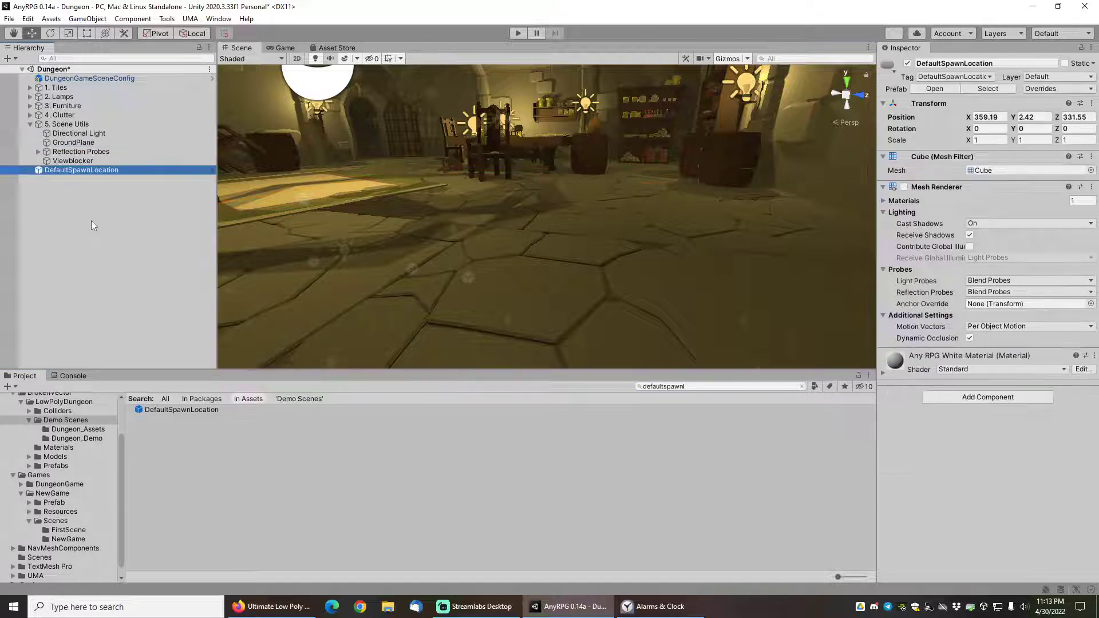
middle_drag(530, 277, 530, 272)
key(q)
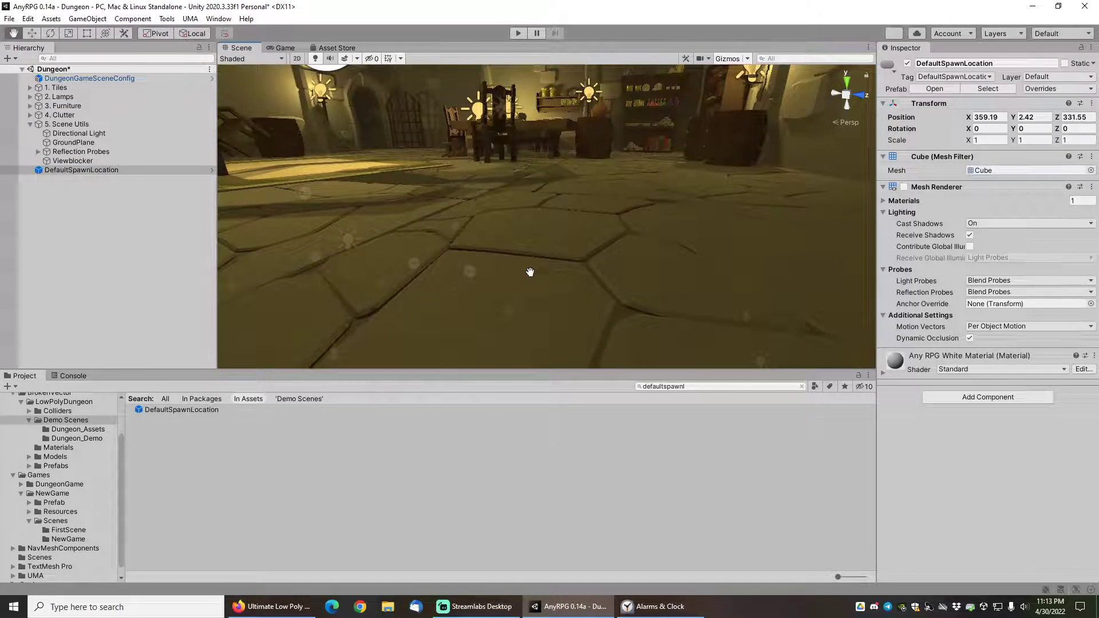
key(w)
key(ctrl+alt+f)
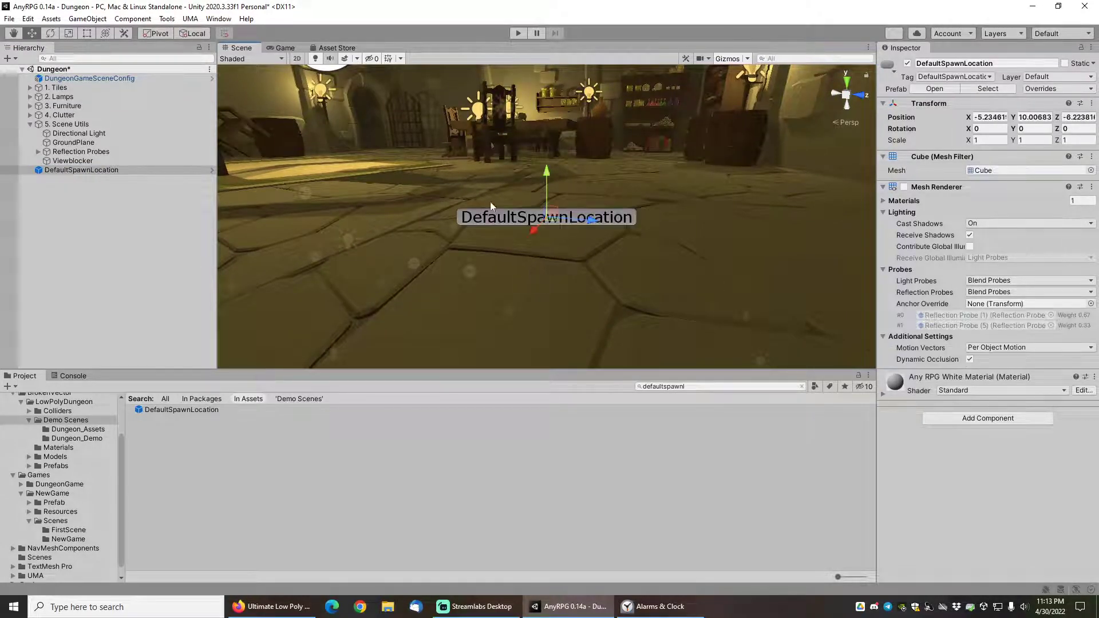
right_drag(486, 202, 493, 244)
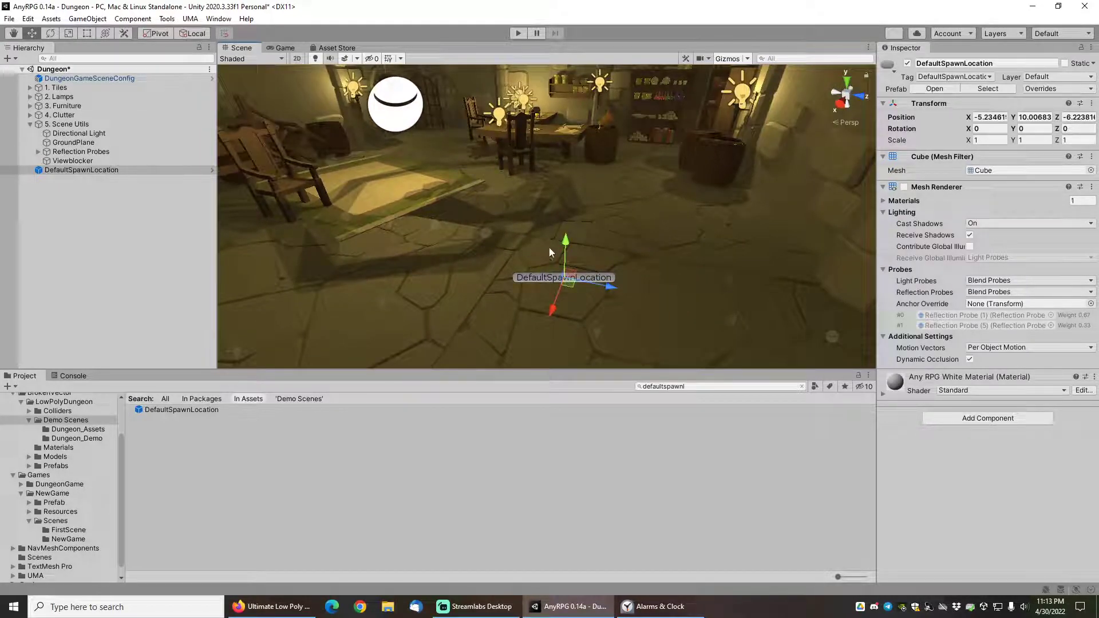
click(9, 19)
click(26, 73)
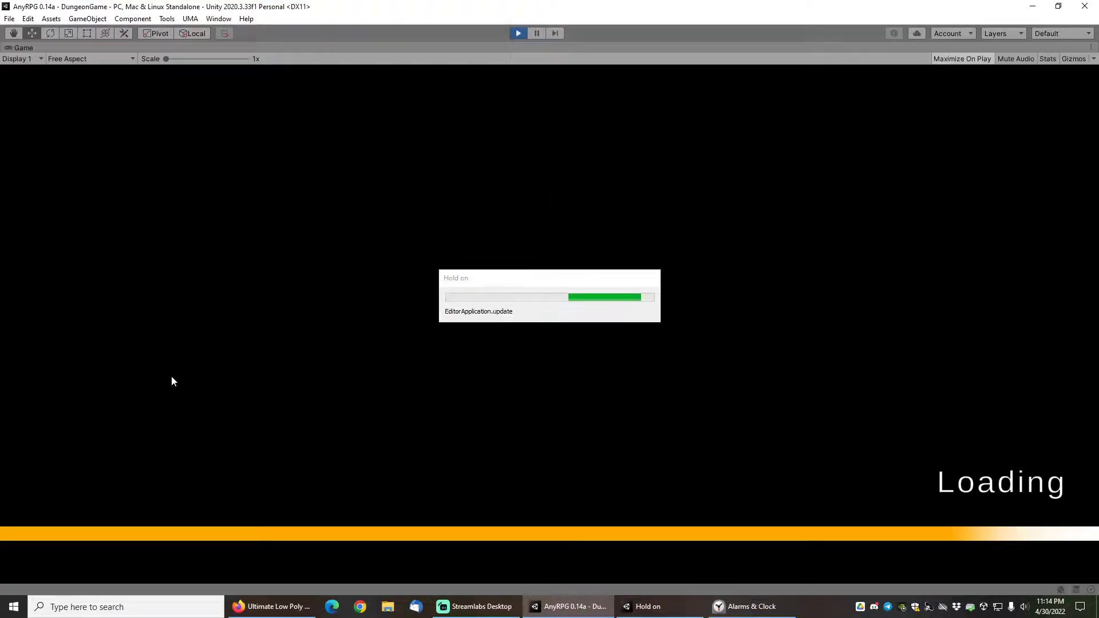
Start a new game with the player name 'Dungeon Slayer'
click(152, 378)
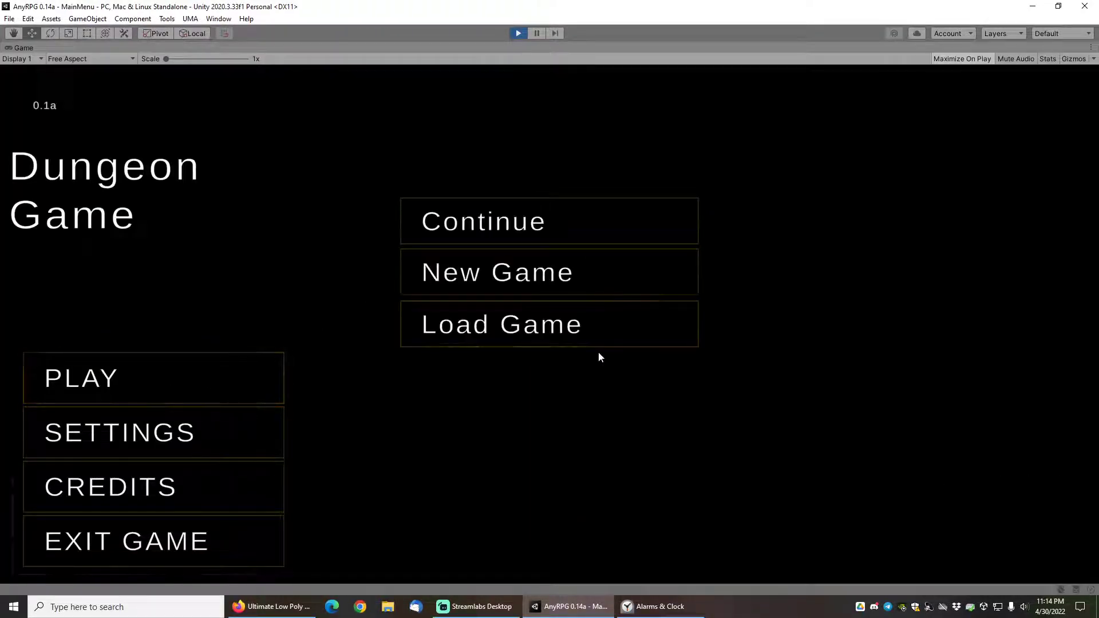
click(525, 273)
click(195, 123)
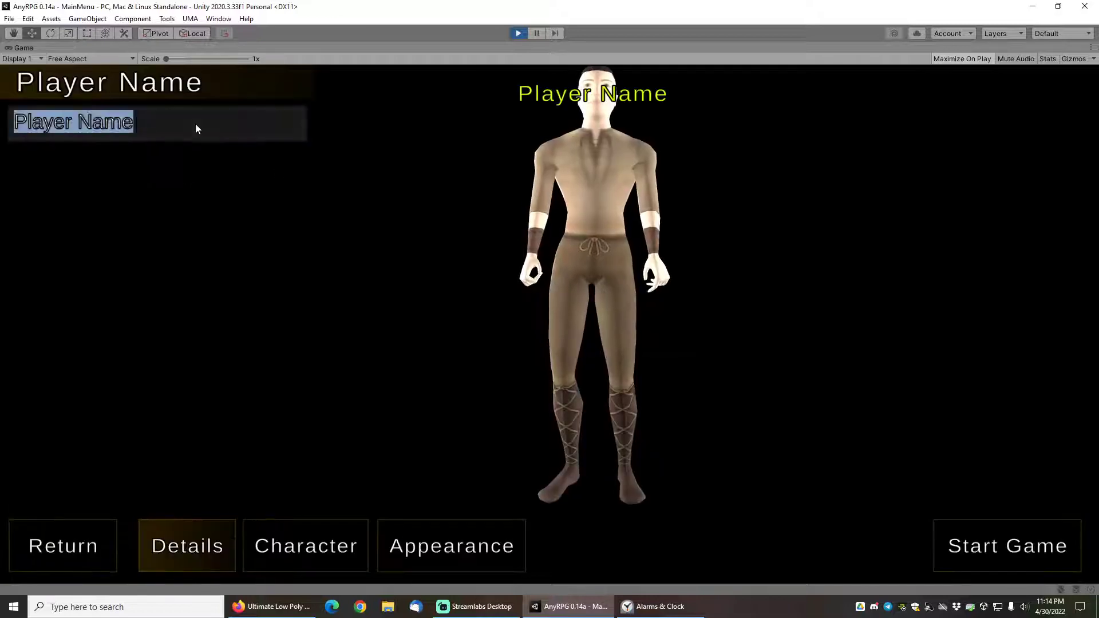
text(Dungeon Slayer)
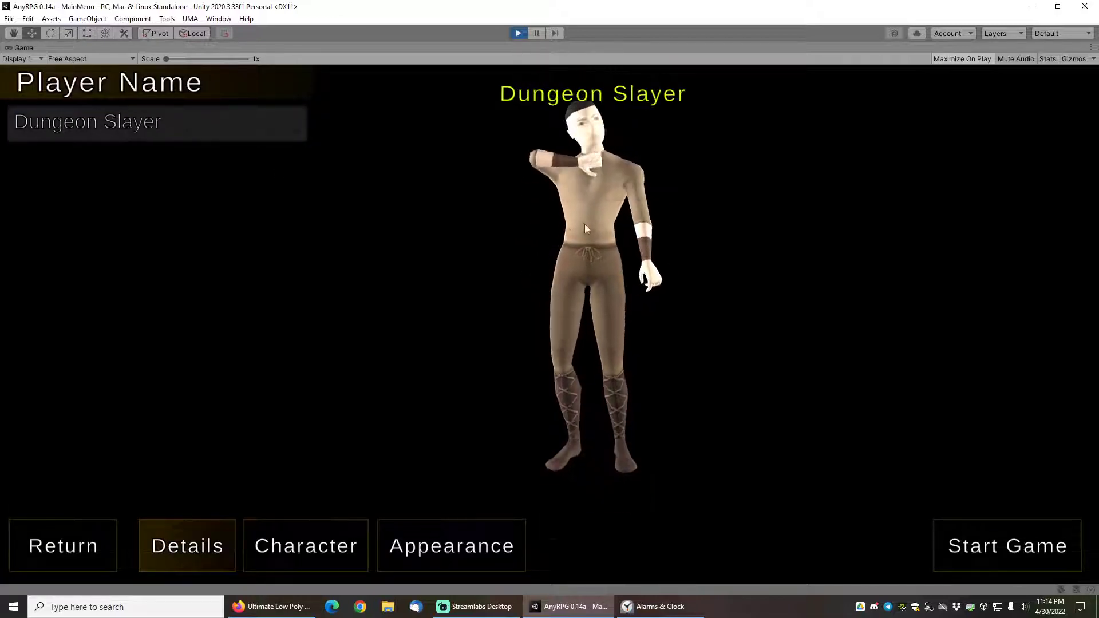
click(997, 551)
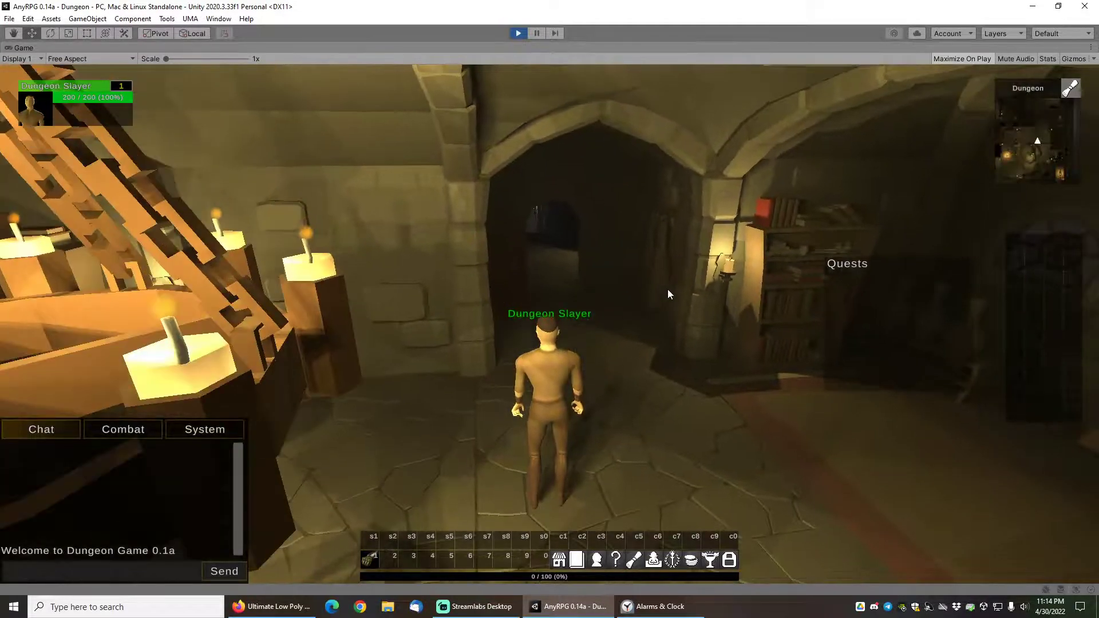
Walk Dungeon Slayer from the spawn point through the arched doorway into the dining hall
key(s)
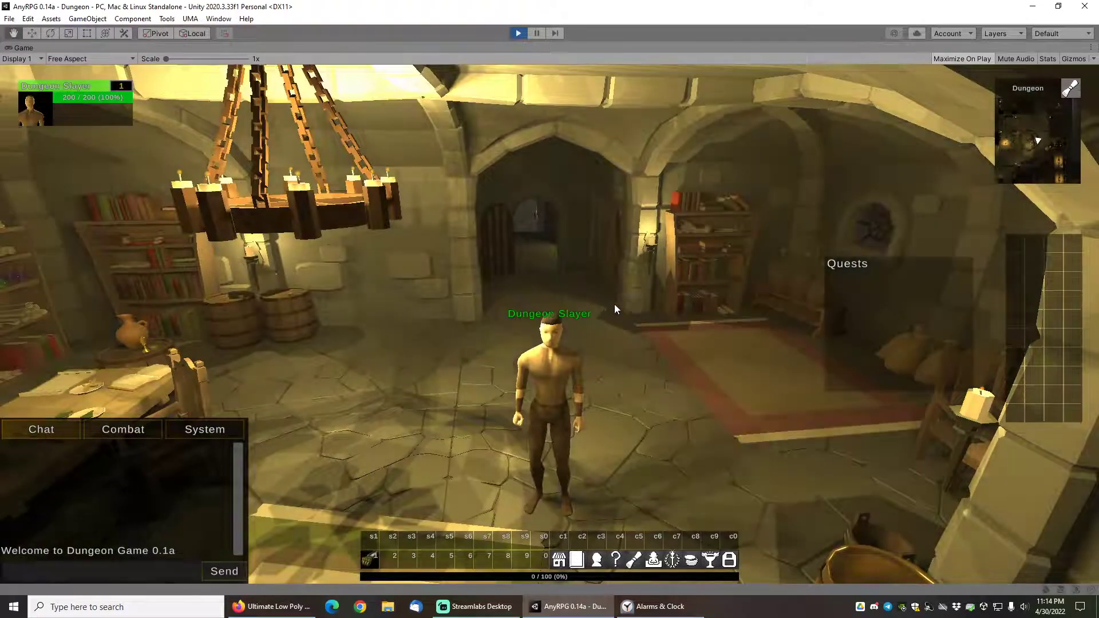
scroll(627, 303, up, 3)
right_drag(626, 300, 167, 386)
key(w)
key(w)
key(w)
key(w)
key(w)
key(w)
key(w)
key(w)
key(w)
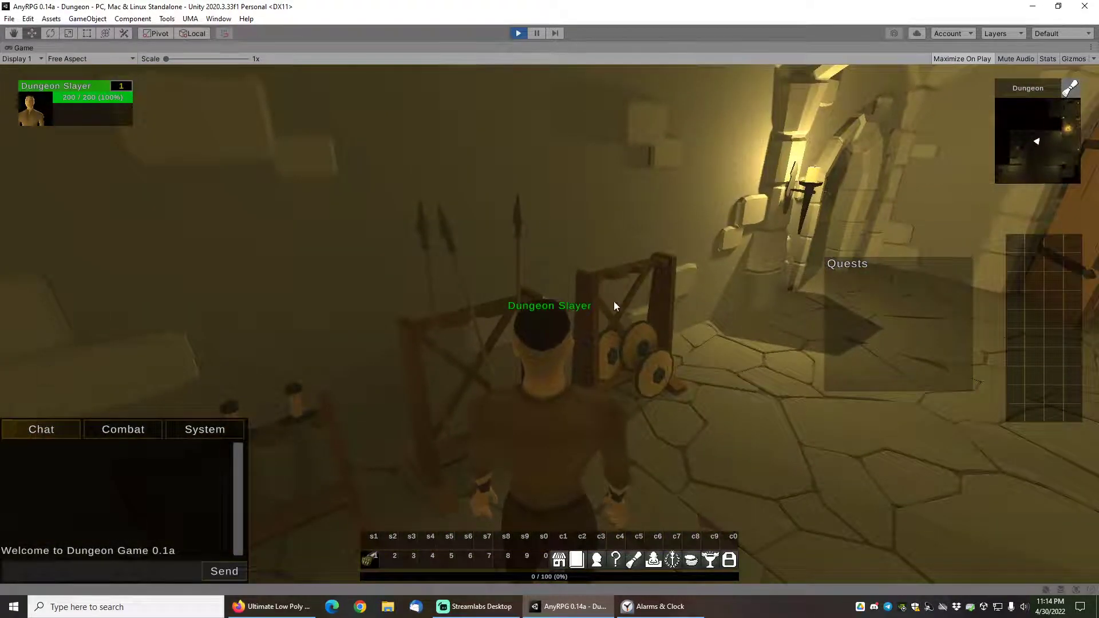
right_drag(613, 305, 613, 271)
key(w)
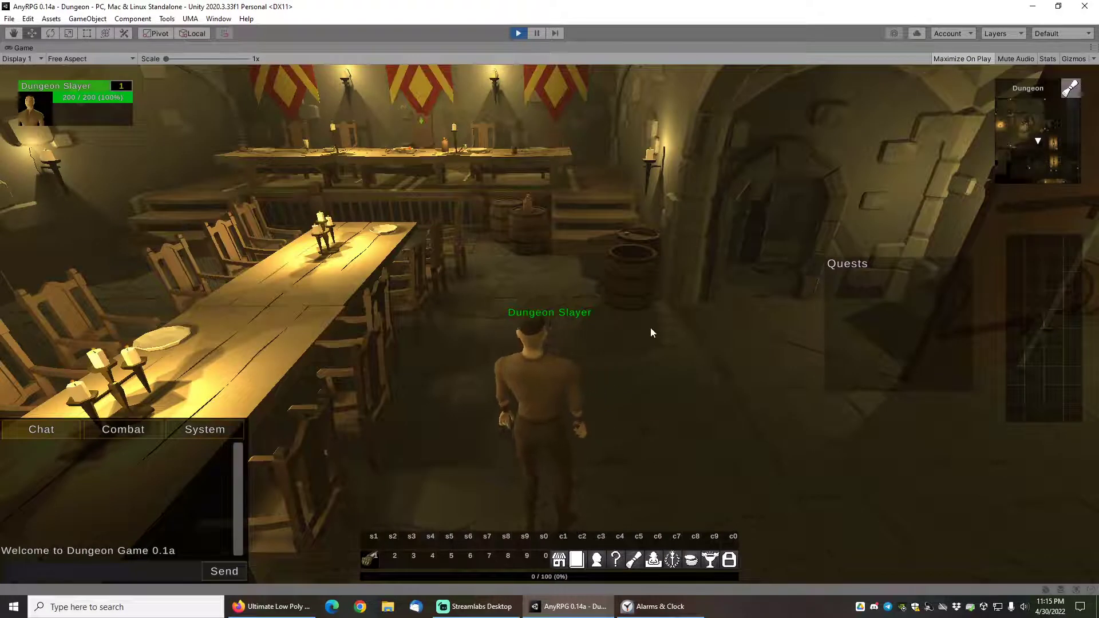
Stop the running game to return to edit mode
click(519, 33)
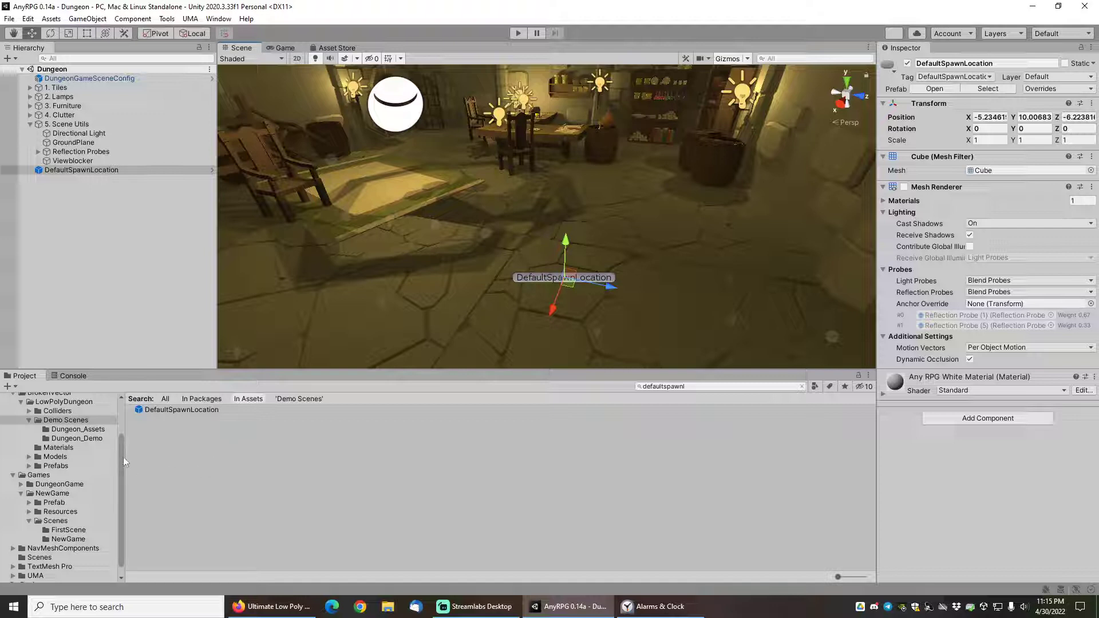
drag(123, 456, 121, 473)
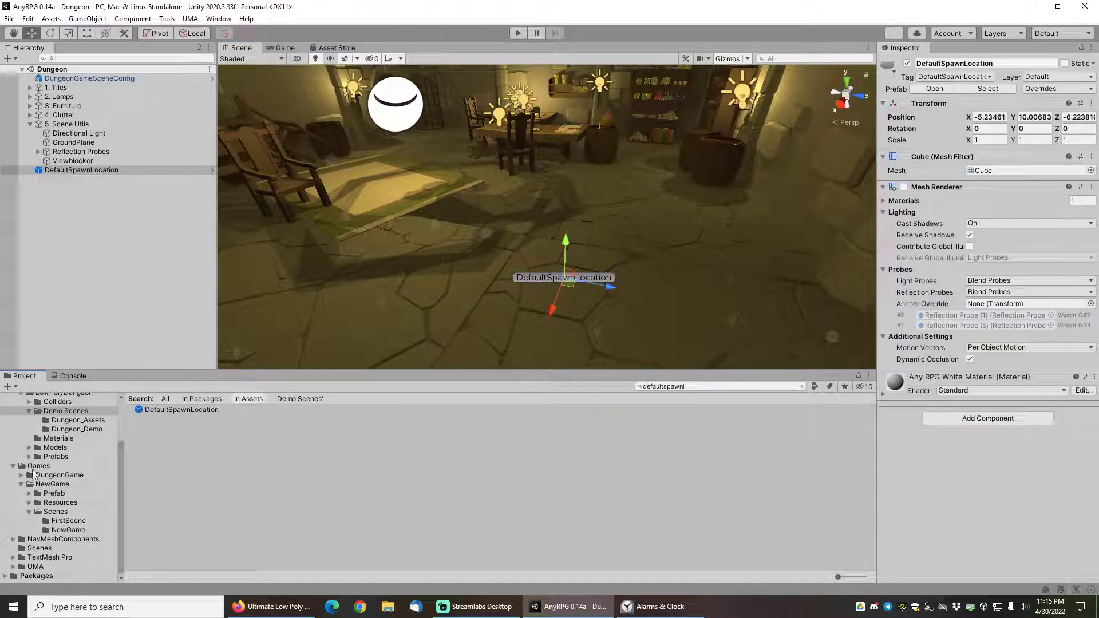
scroll(34, 470, up, 3)
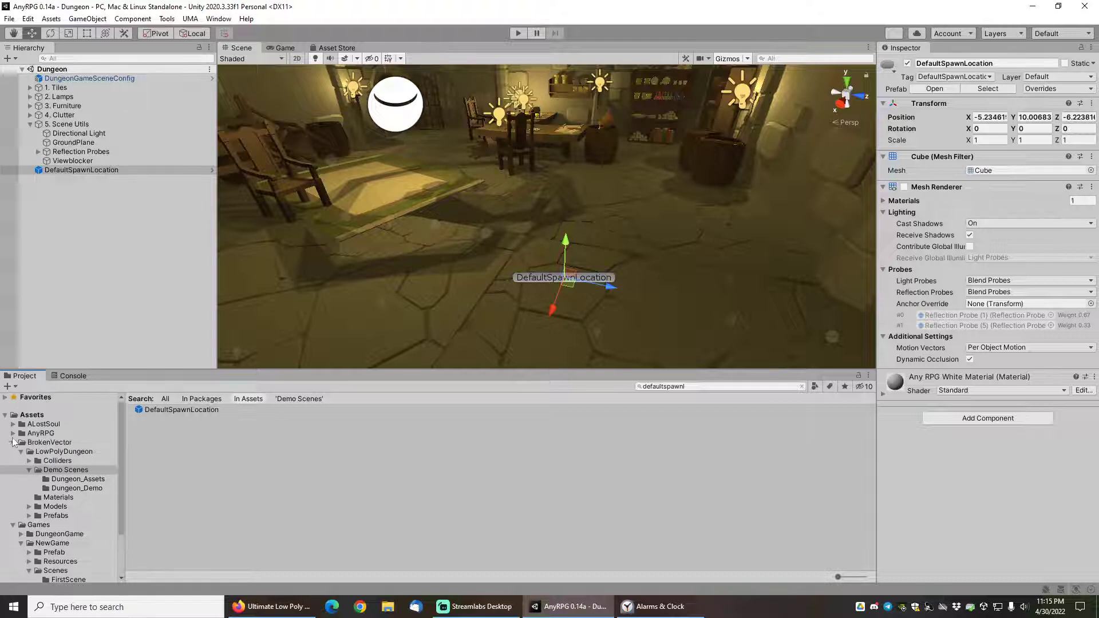
Collapse BrokenVector and NewGame, open DungeonGame > Scenes, and select the DungeonGame scene
click(12, 443)
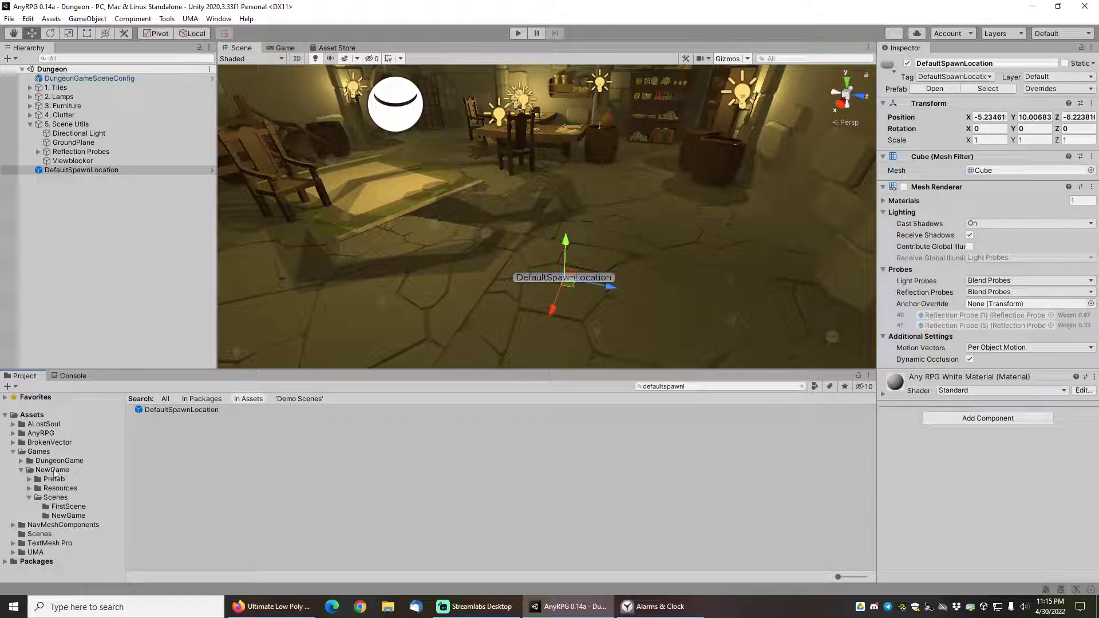
click(21, 470)
click(21, 460)
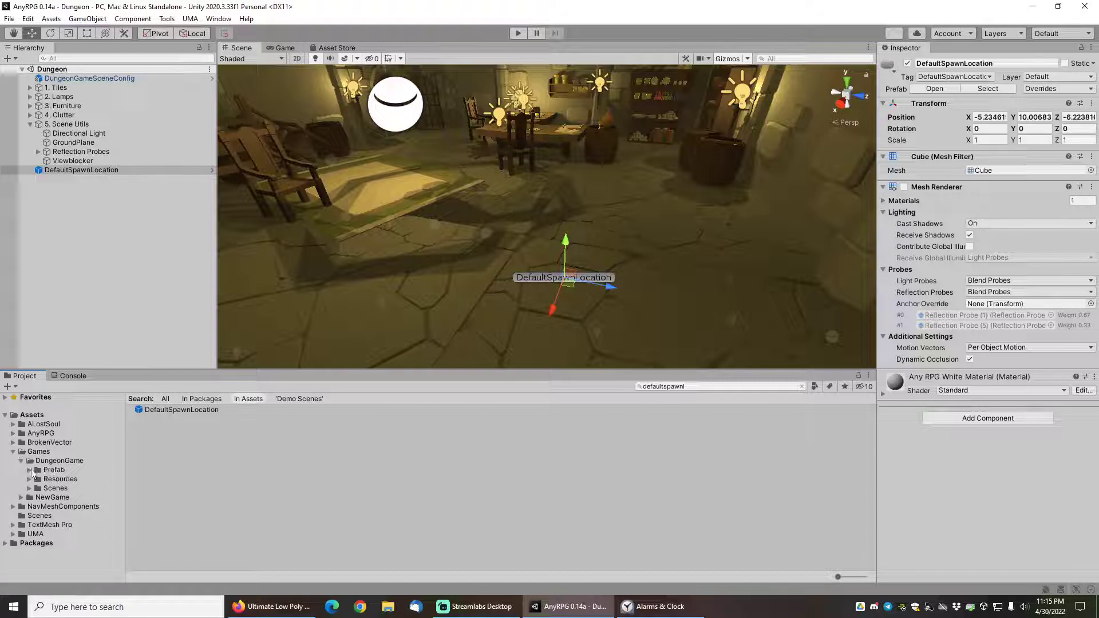
click(29, 488)
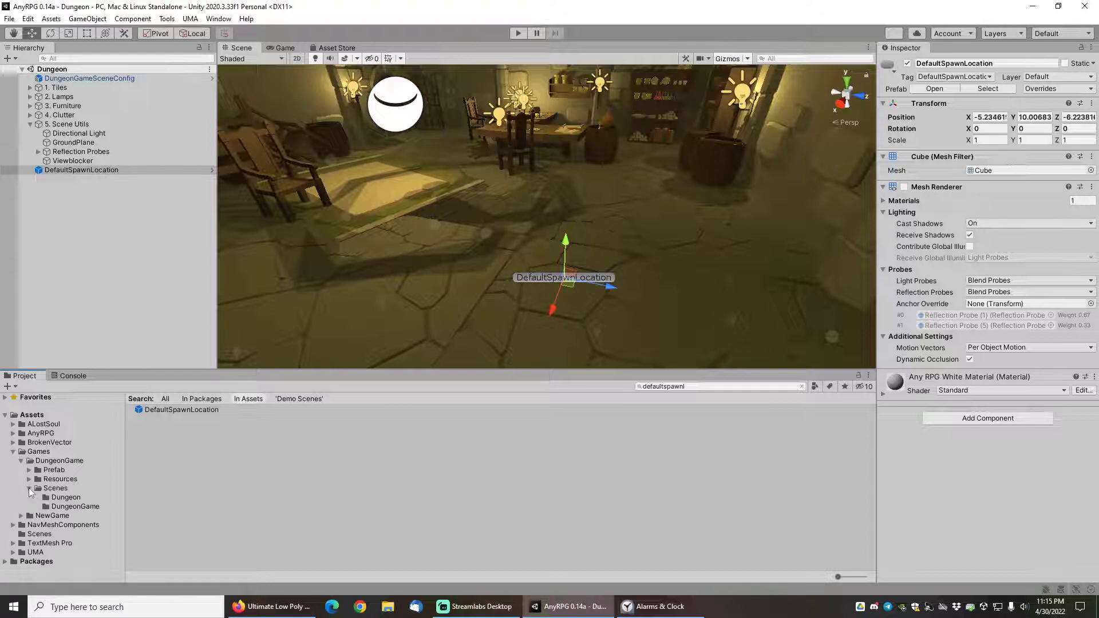
click(74, 507)
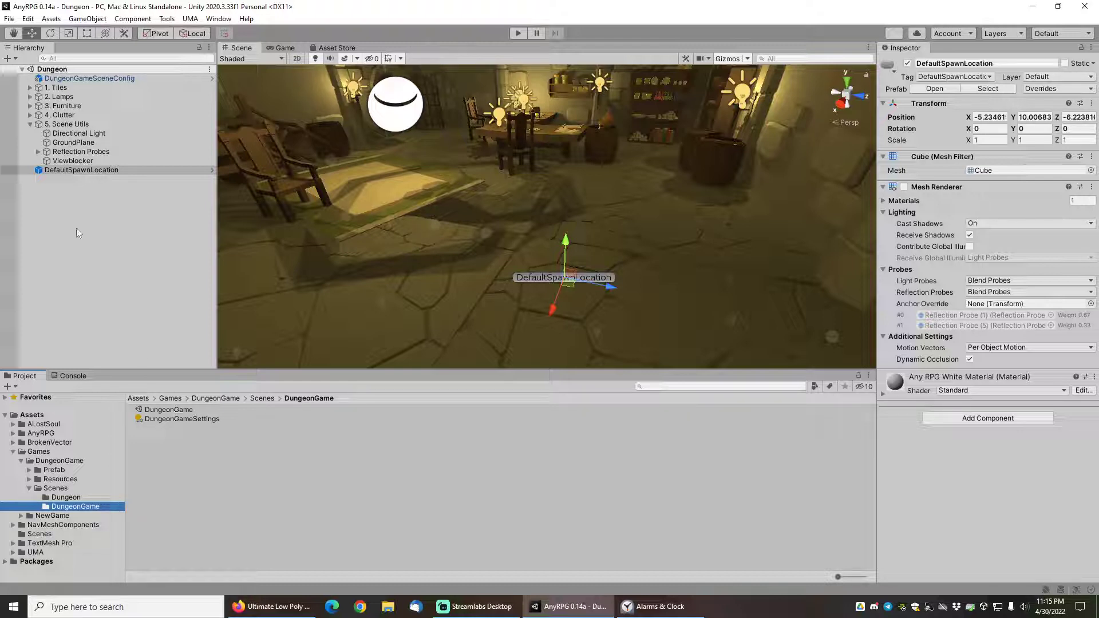
click(30, 124)
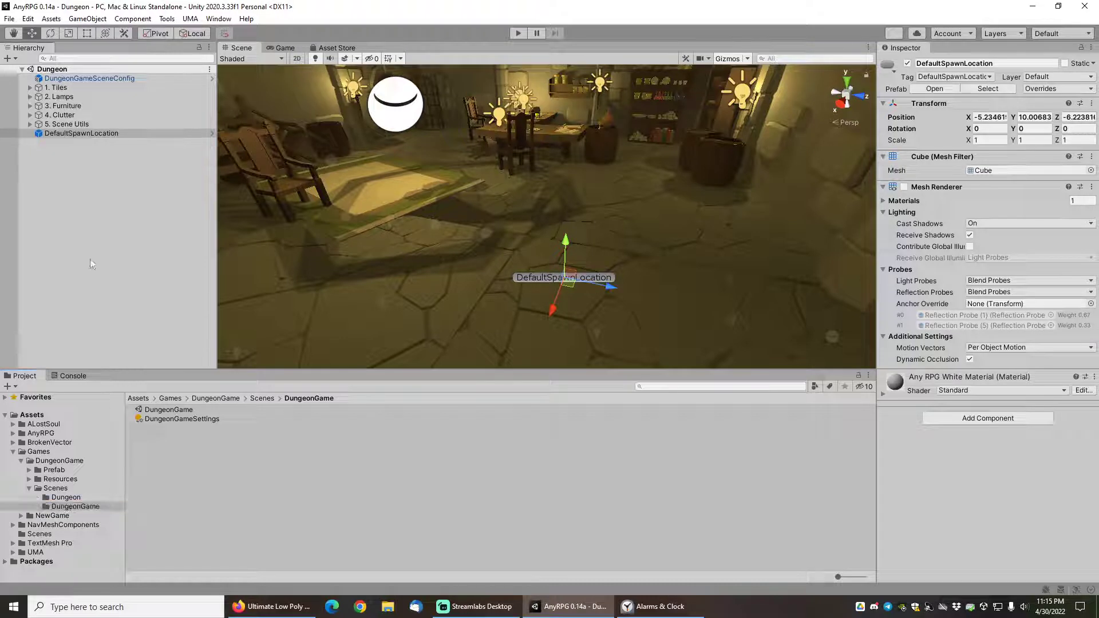
click(162, 409)
double_click(162, 409)
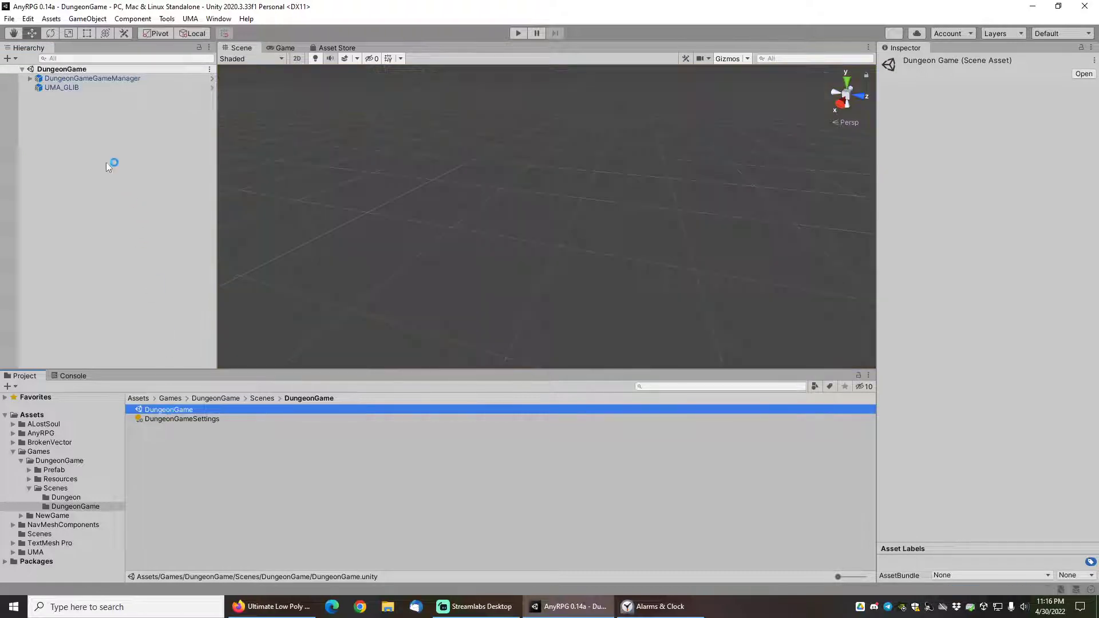
click(103, 78)
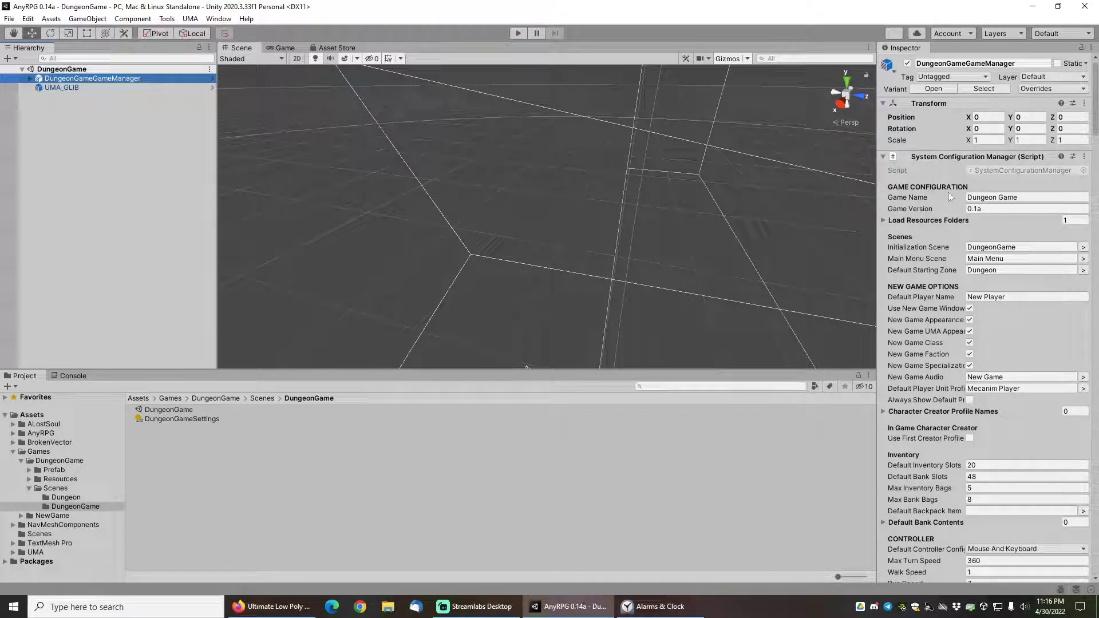
scroll(931, 327, down, 3)
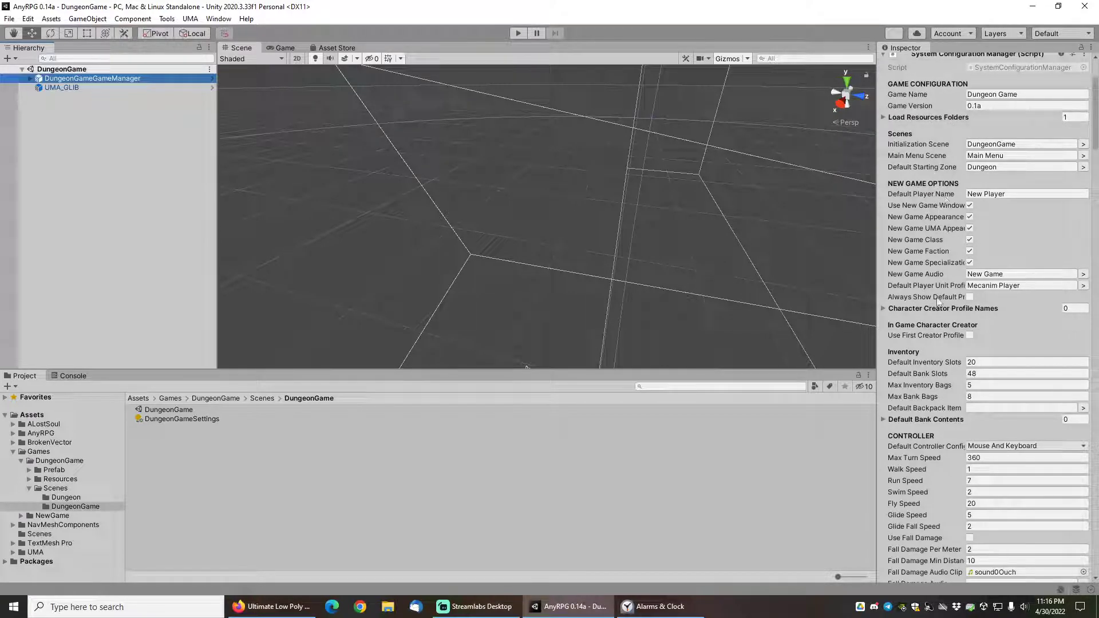
scroll(950, 306, down, 15)
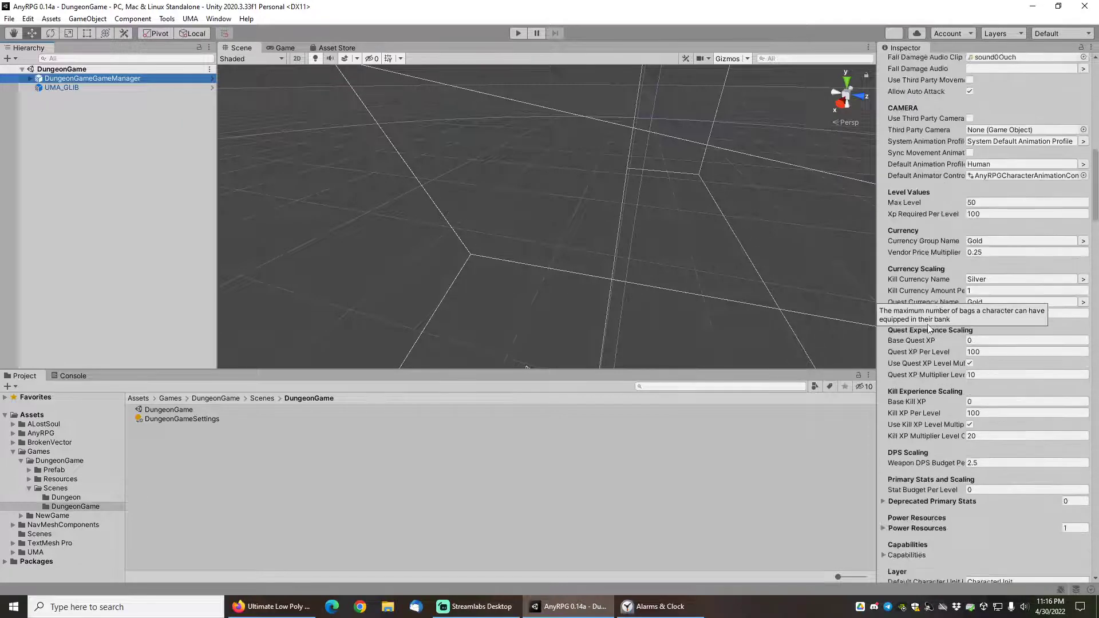
scroll(926, 361, down, 3)
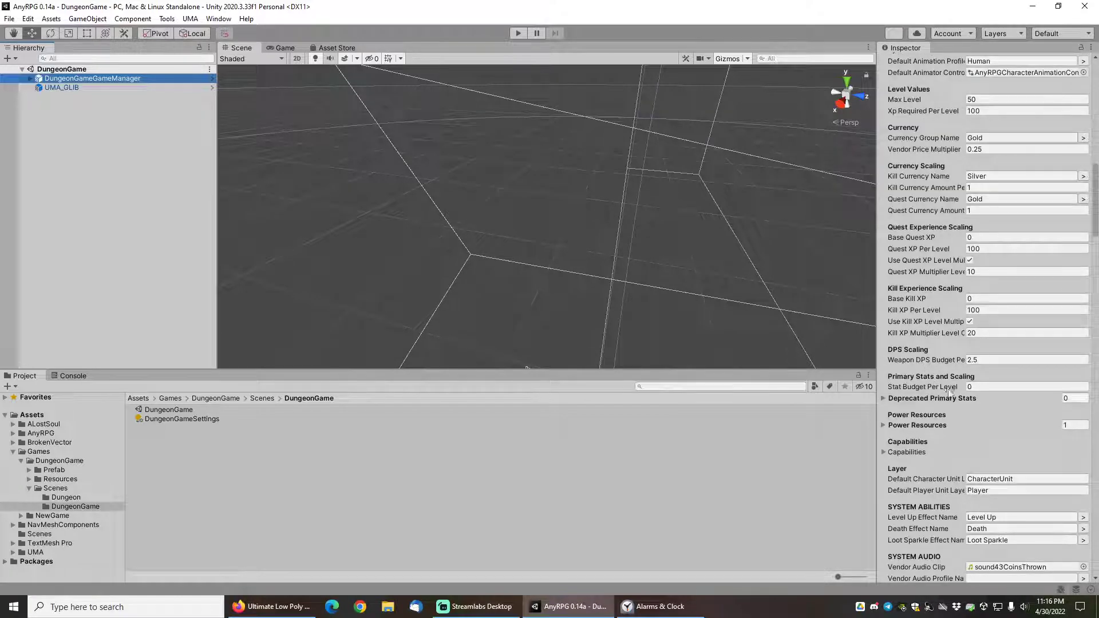
scroll(946, 394, down, 6)
scroll(942, 386, down, 15)
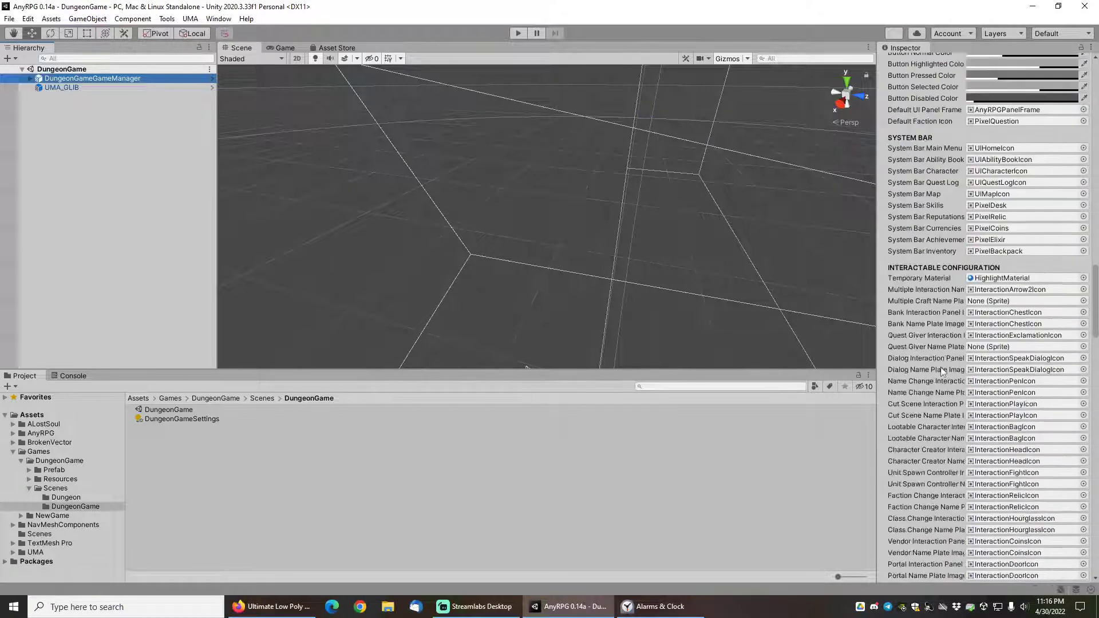
scroll(940, 366, down, 6)
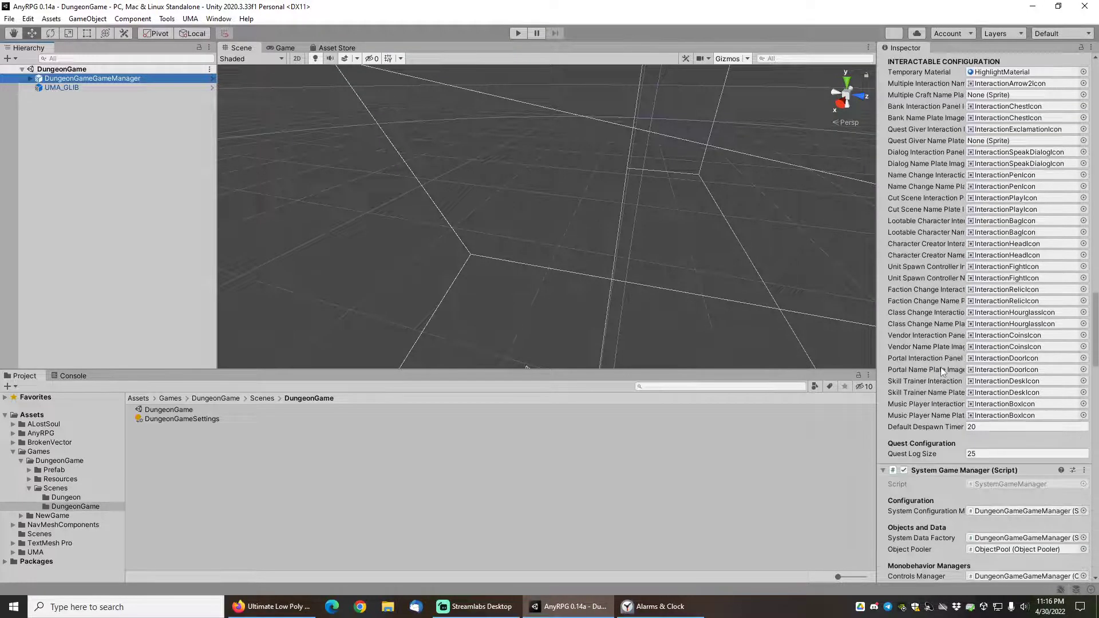
scroll(939, 367, up, 9)
scroll(939, 321, up, 8)
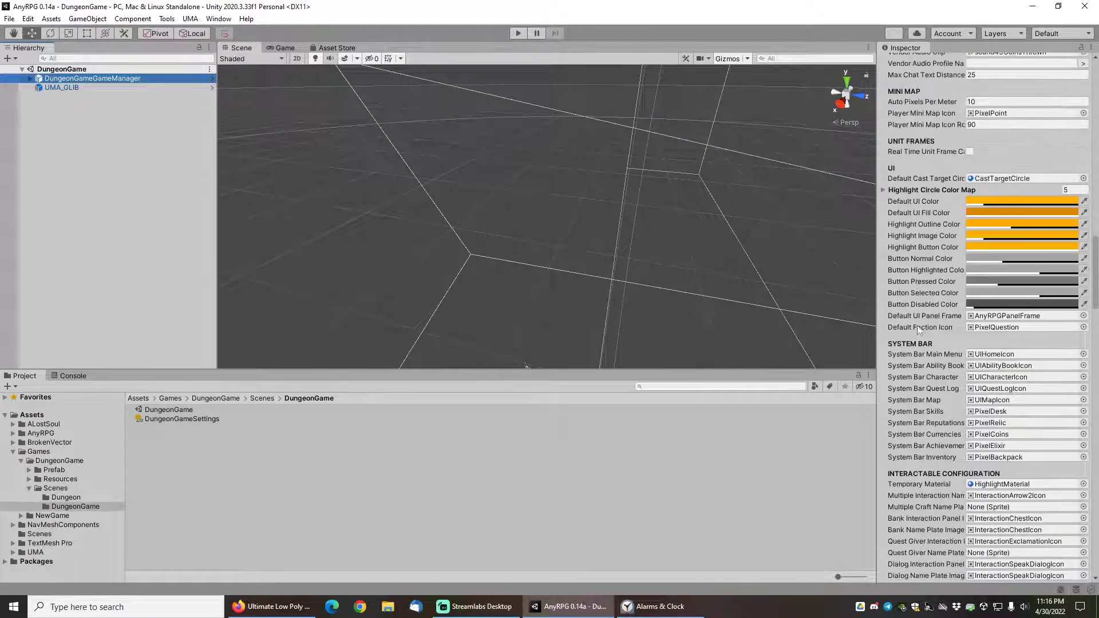
scroll(918, 333, down, 20)
scroll(932, 390, down, 3)
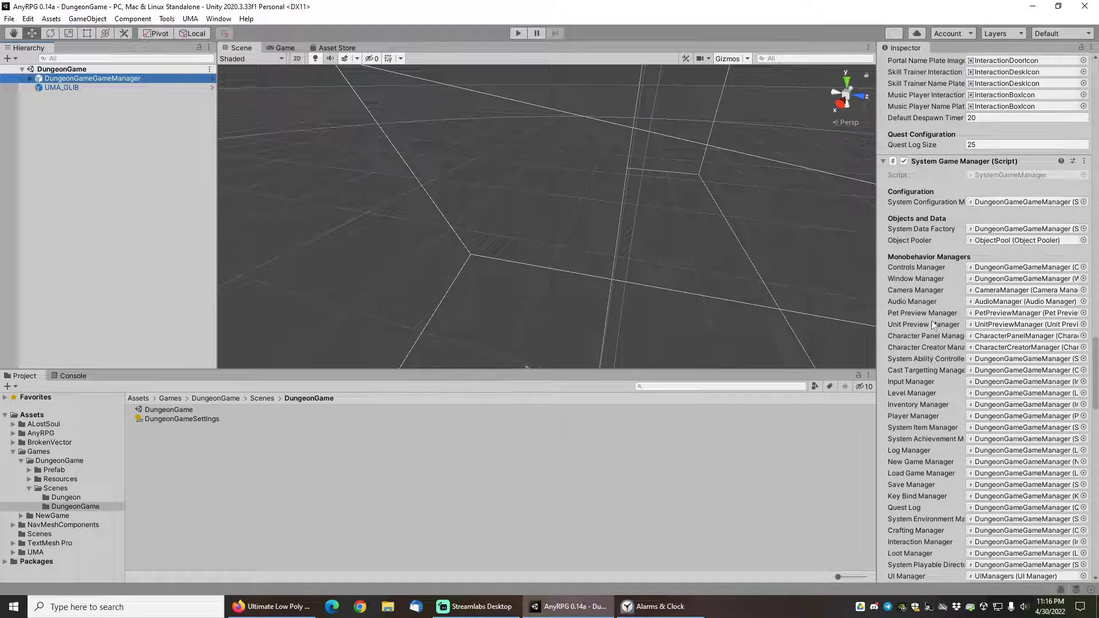
scroll(933, 325, down, 3)
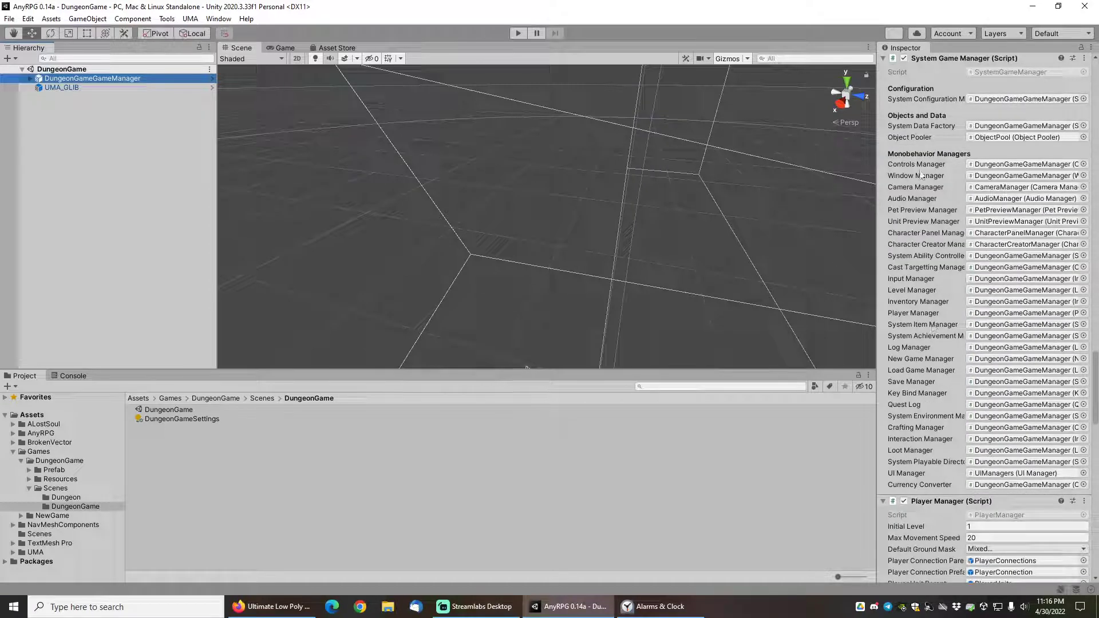
scroll(935, 359, down, 6)
scroll(936, 359, down, 6)
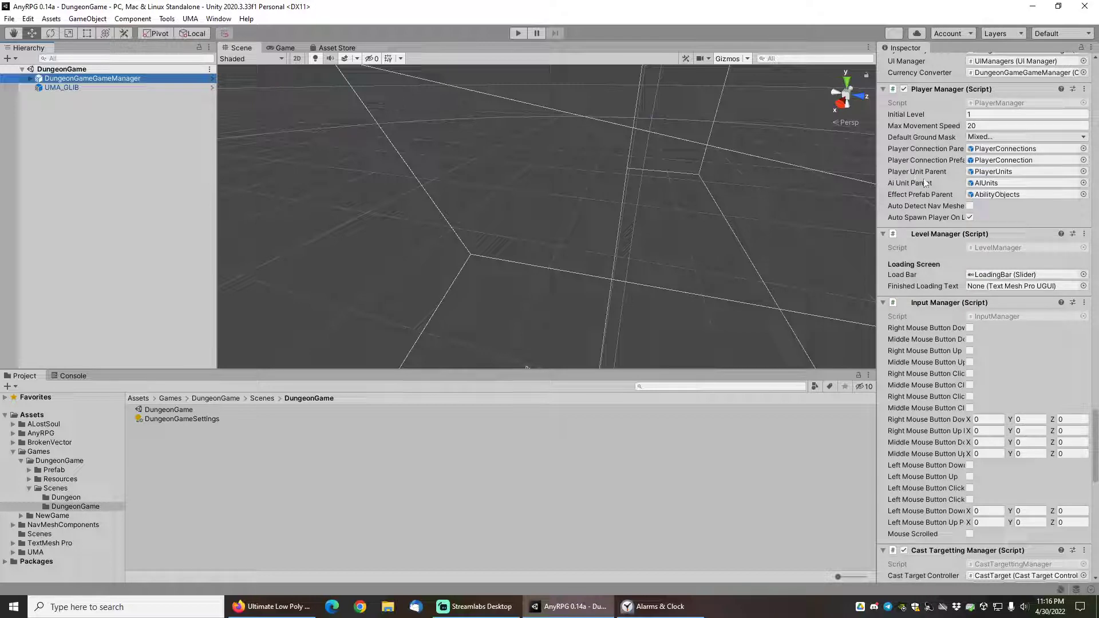
scroll(932, 353, down, 3)
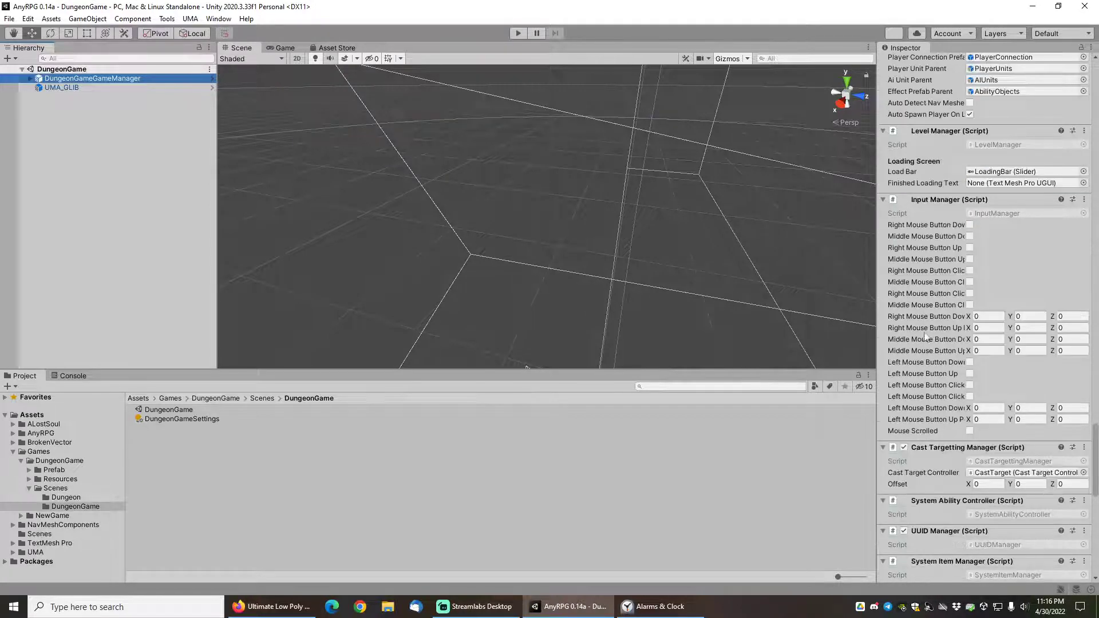
scroll(925, 336, down, 9)
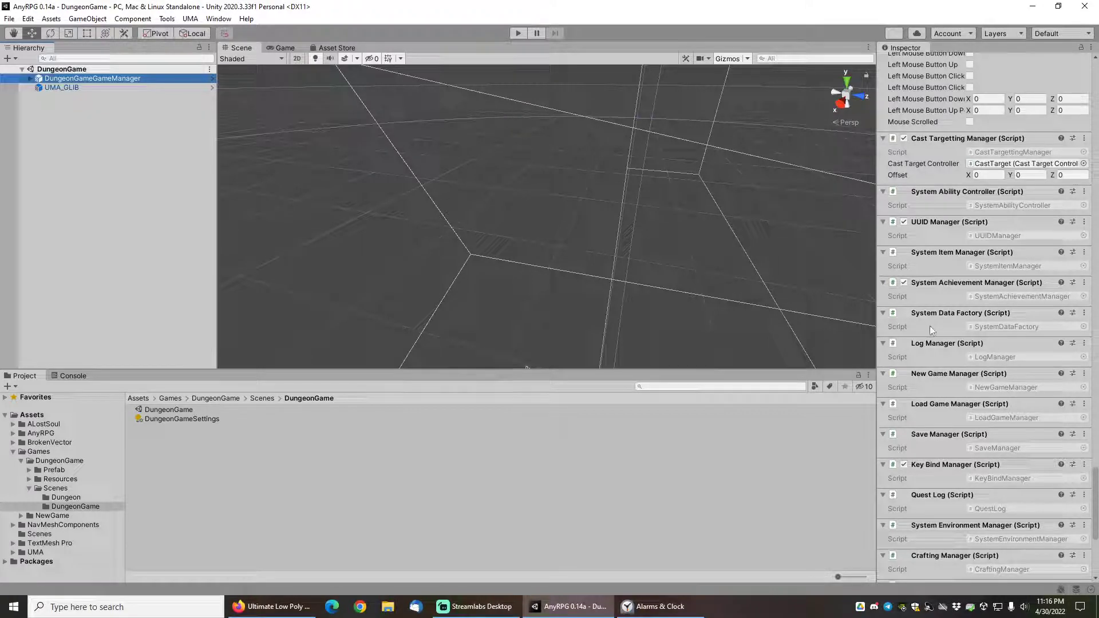
scroll(930, 325, down, 7)
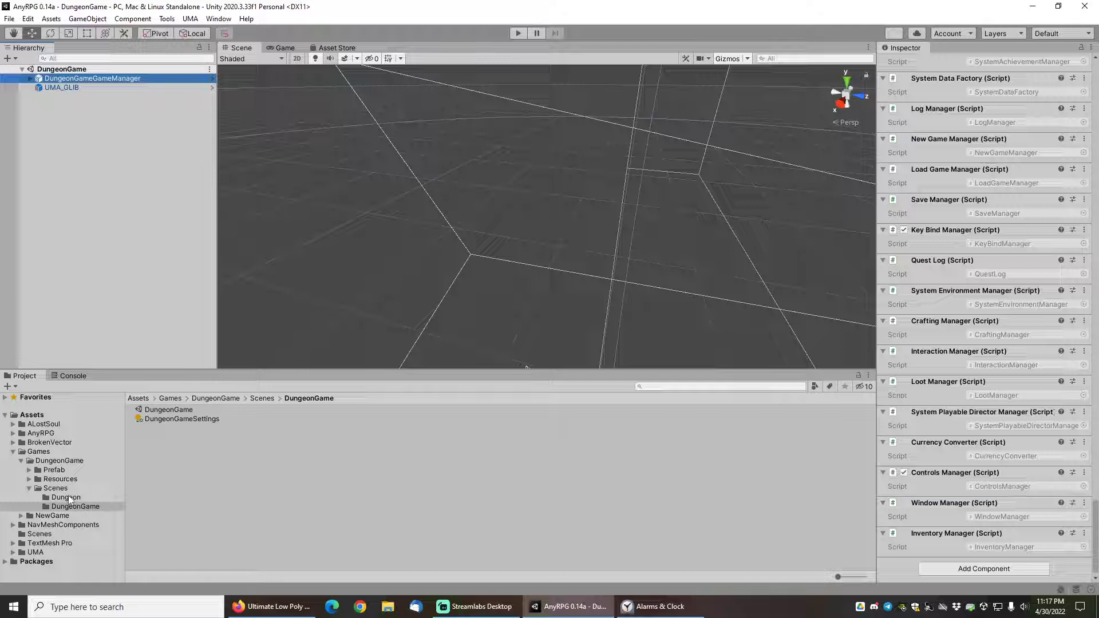
Open the Dungeon scene and select DungeonGameSceneConfig in the Hierarchy
click(68, 499)
click(158, 410)
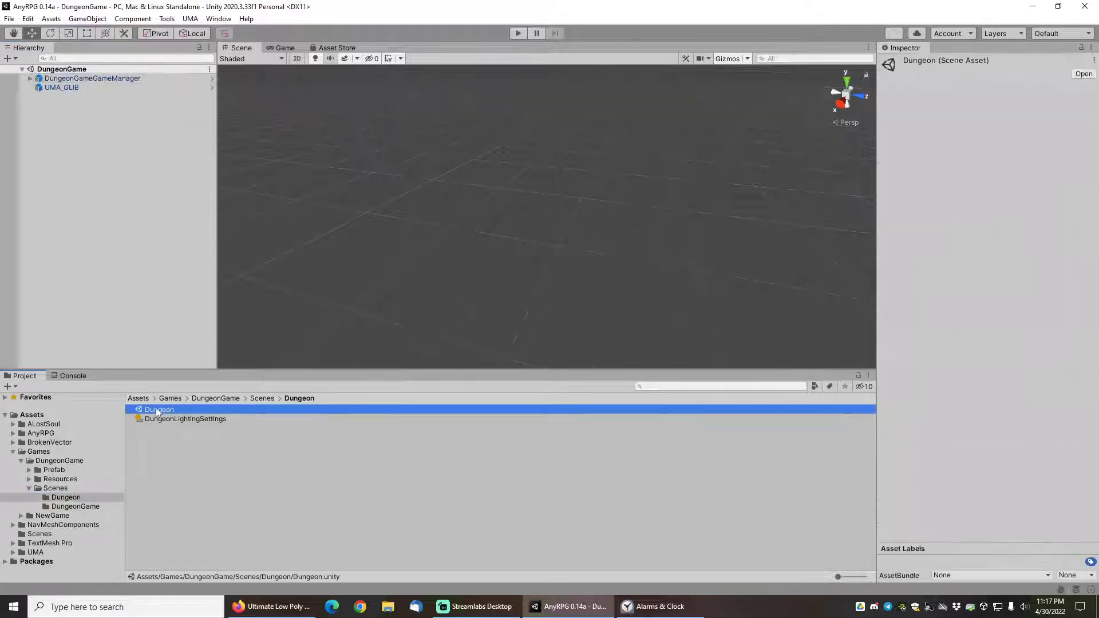
double_click(159, 411)
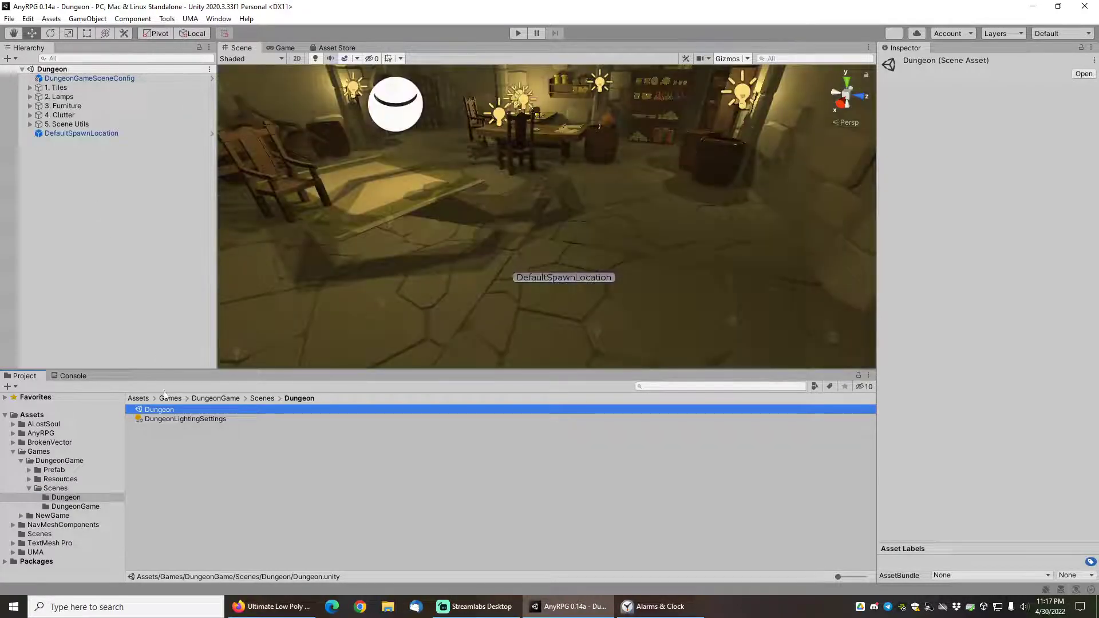
click(84, 78)
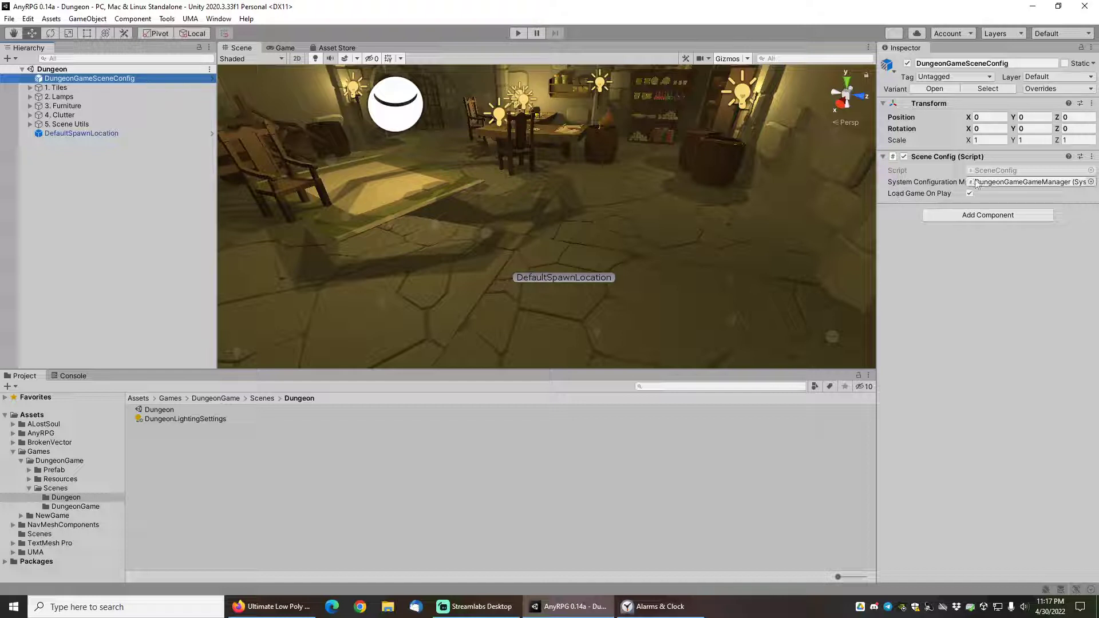
Locate the DungeonGameGameManager prefab, then browse to Games > DungeonGame > Prefab > Portal
click(1012, 182)
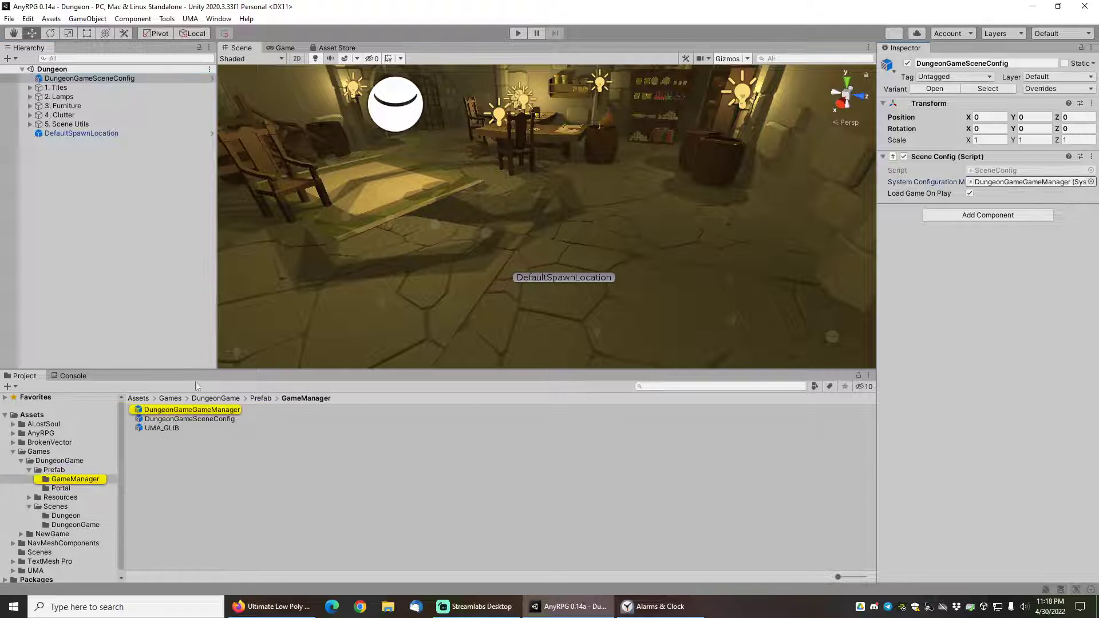
click(187, 410)
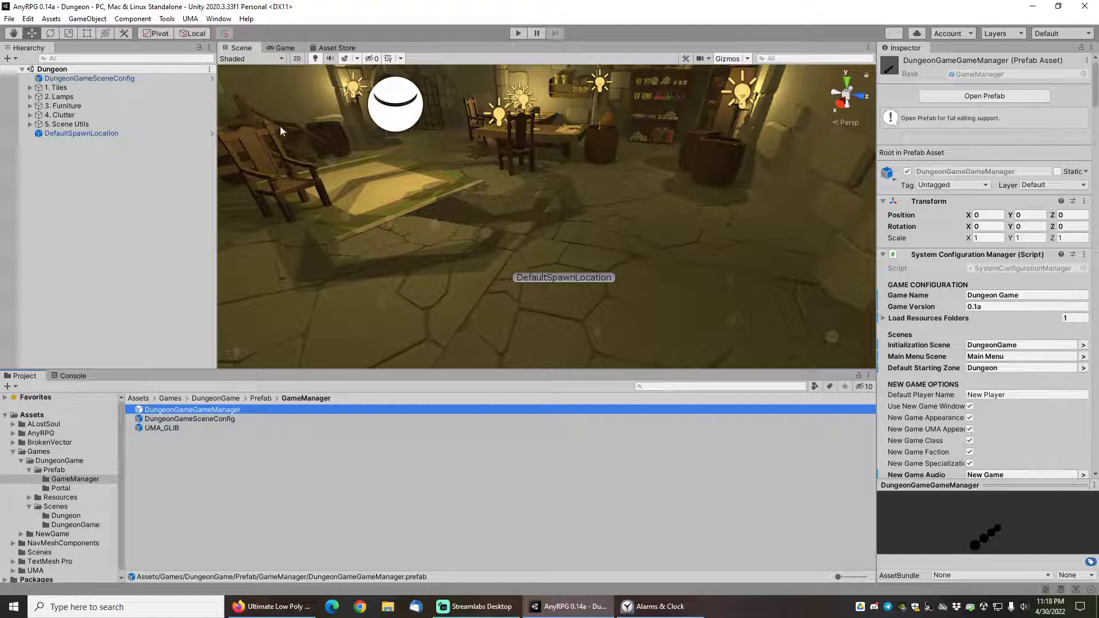
click(38, 452)
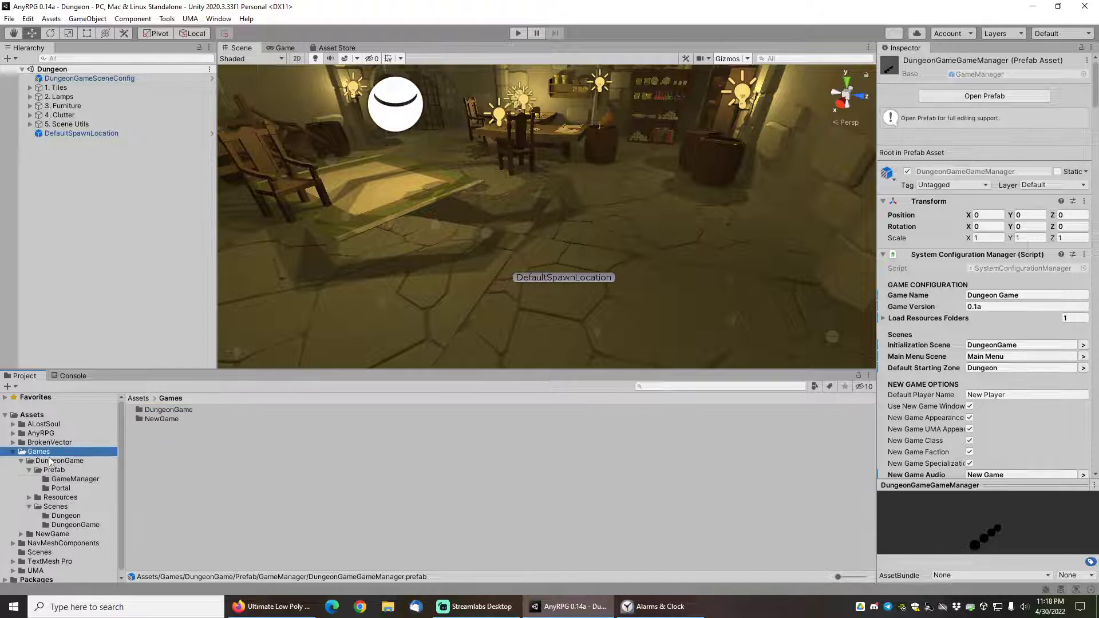
click(53, 461)
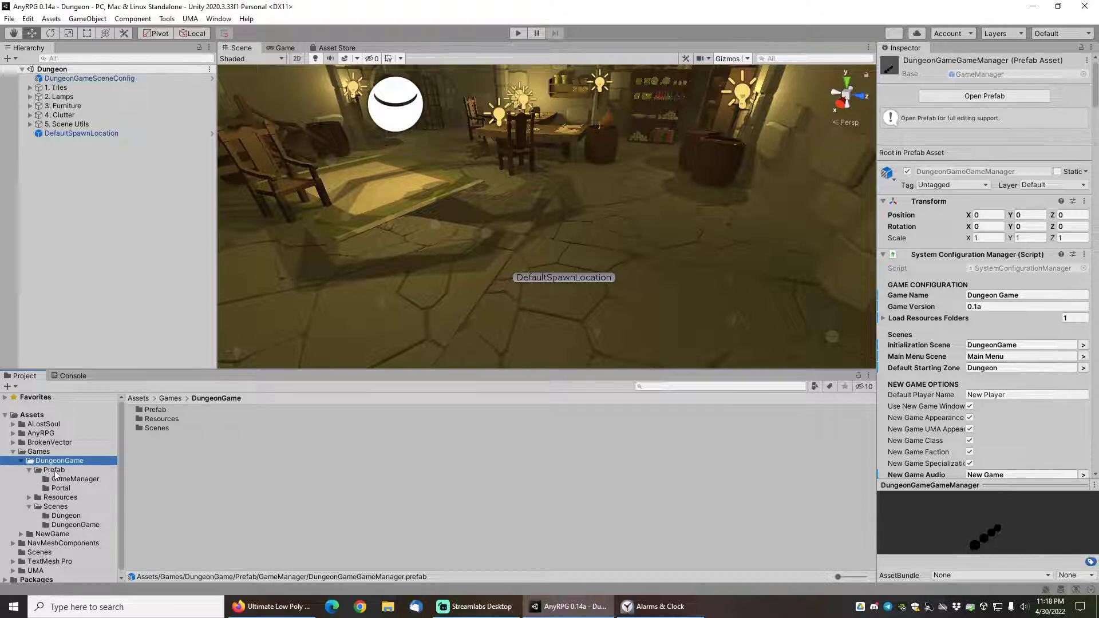
click(55, 470)
click(74, 479)
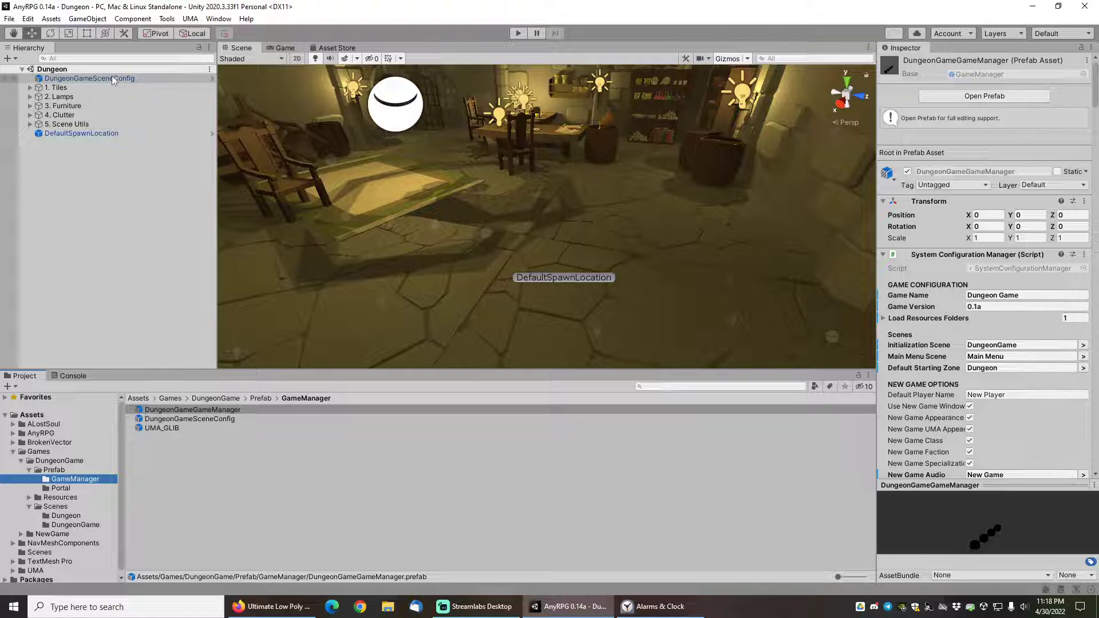
click(61, 489)
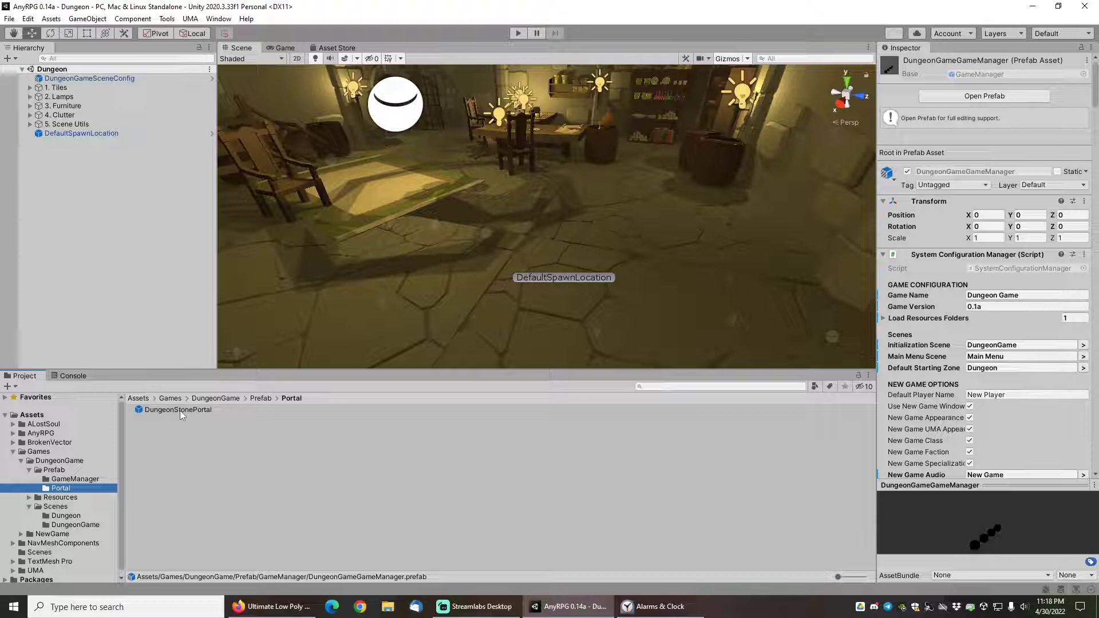
Place DungeonStonePortal in the Dungeon scene, frame the whole arch, then expand Resources
drag(183, 410, 92, 155)
middle_drag(613, 222, 613, 223)
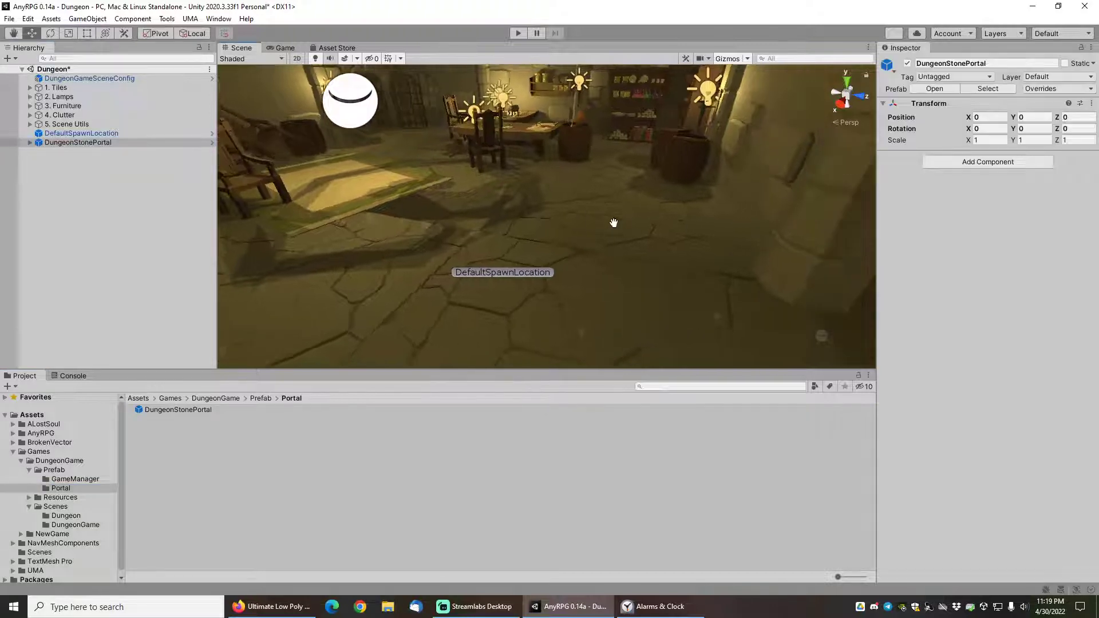
key(ctrl+alt+f)
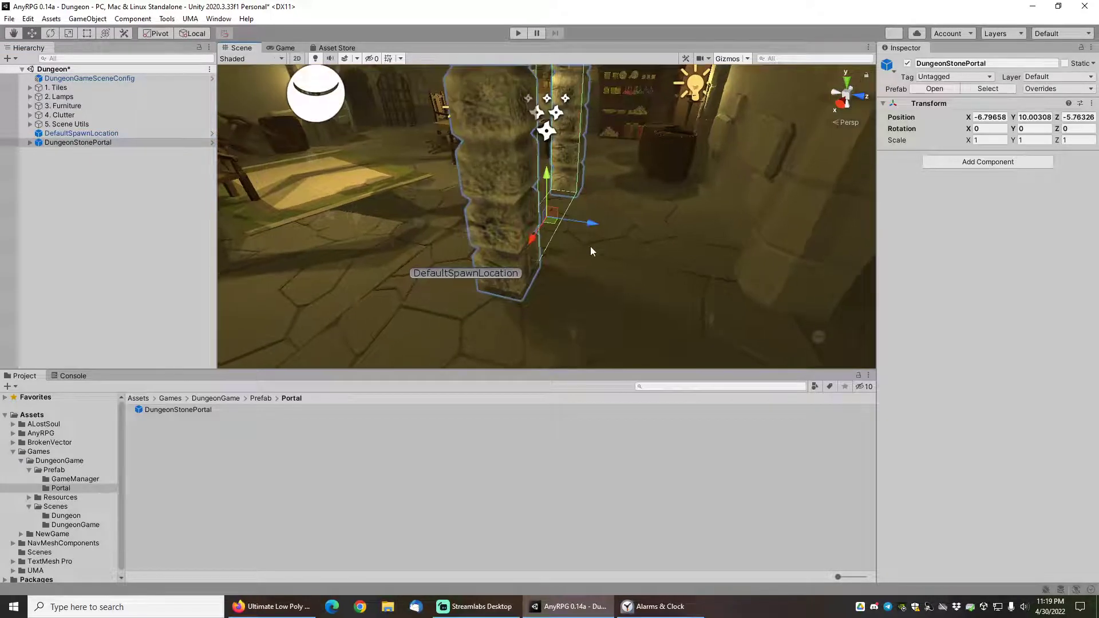
mouse_move(592, 252)
alt+mouse_down()
mouse_move(570, 258)
mouse_move(588, 240)
alt+mouse_up()
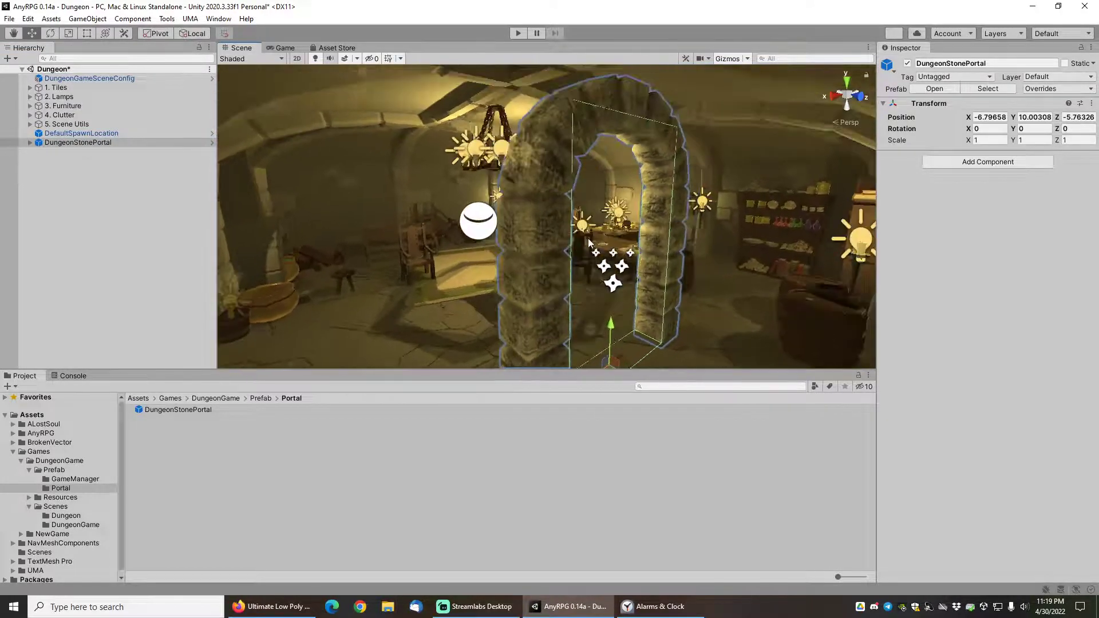
click(55, 506)
click(29, 496)
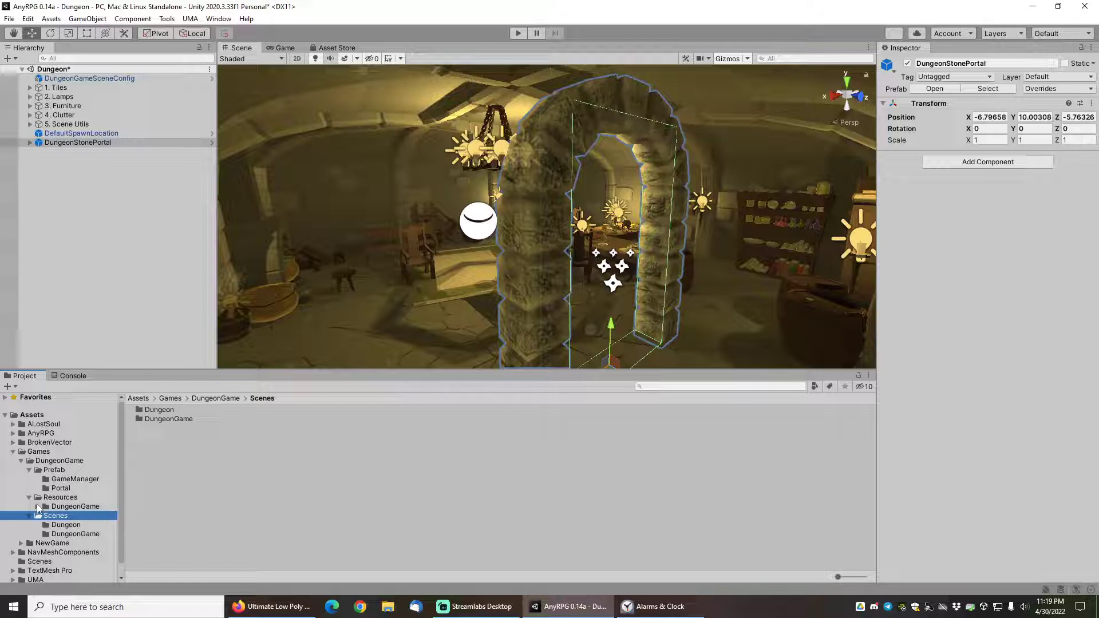
Expand Resources > DungeonGame and widen the folder tree so subfolder names fit
click(38, 507)
scroll(40, 510, down, 3)
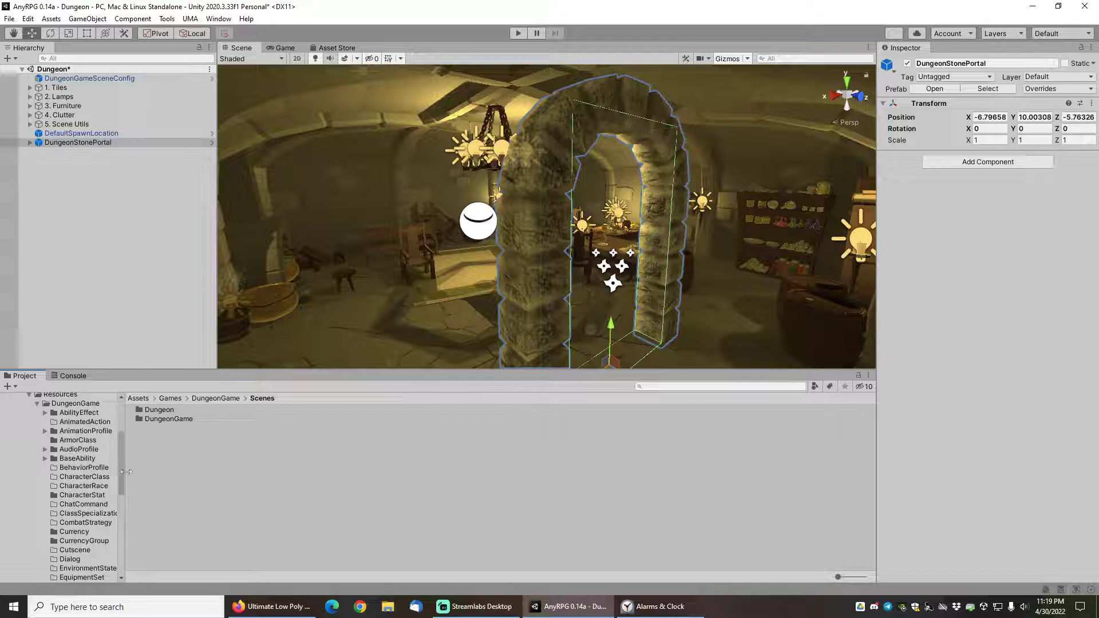
drag(126, 472, 191, 471)
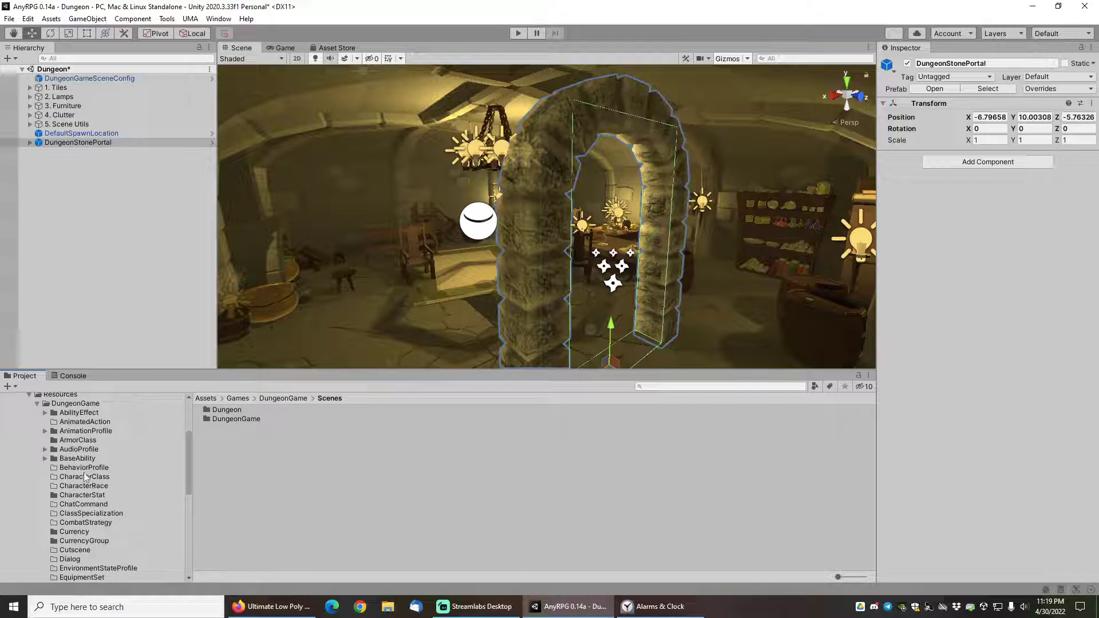
scroll(82, 474, up, 3)
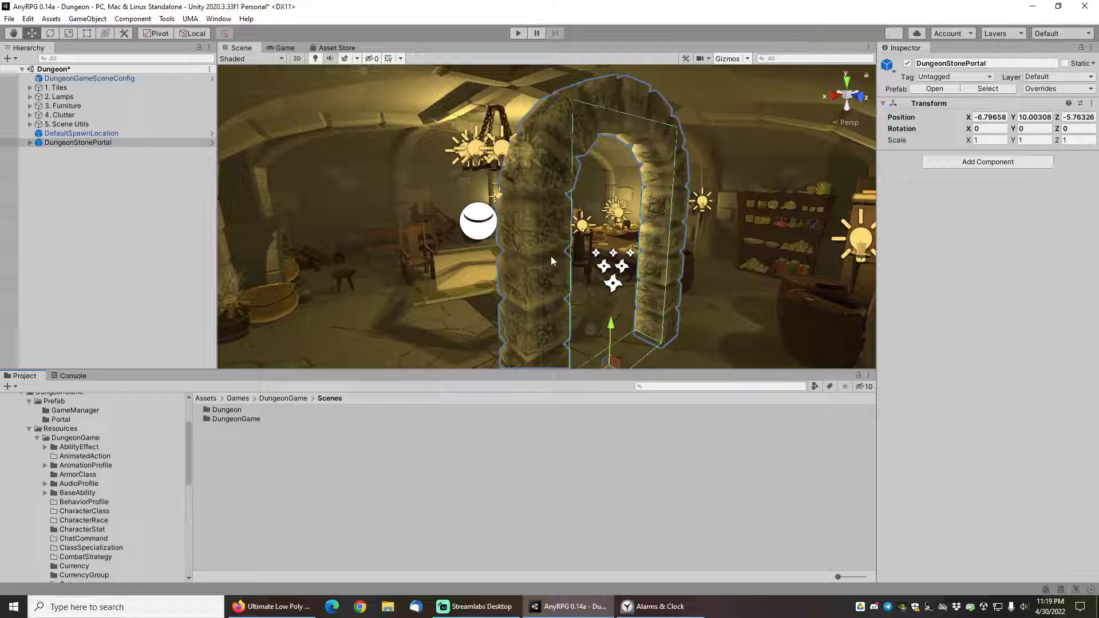
List the AbilityEffect > Attack assets, then the four AudioProfile assets
click(46, 447)
click(78, 456)
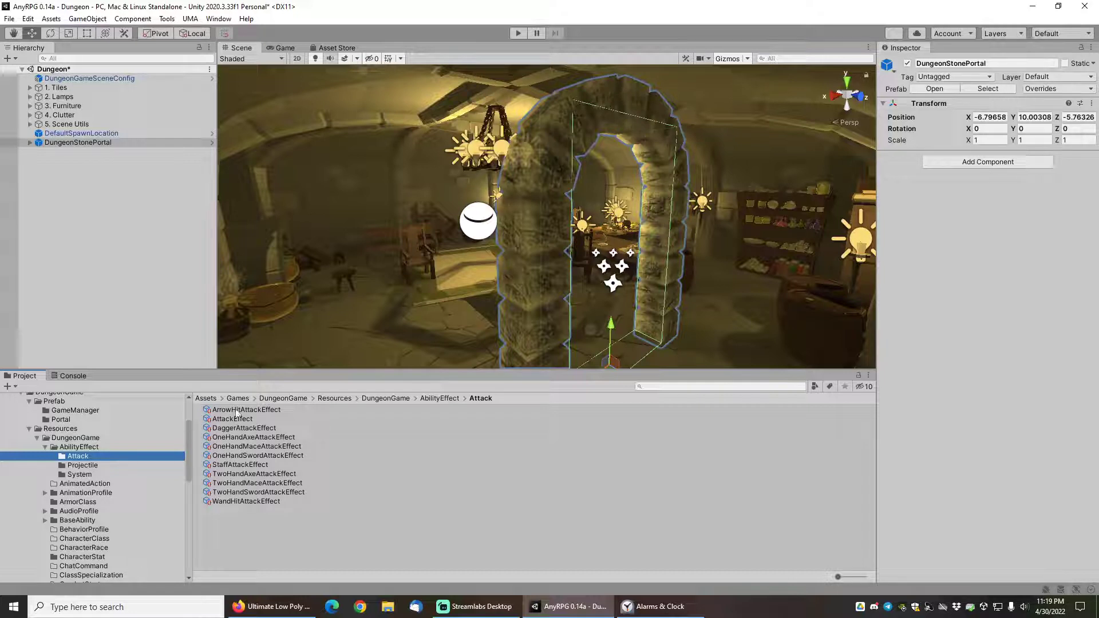
scroll(80, 518, down, 2)
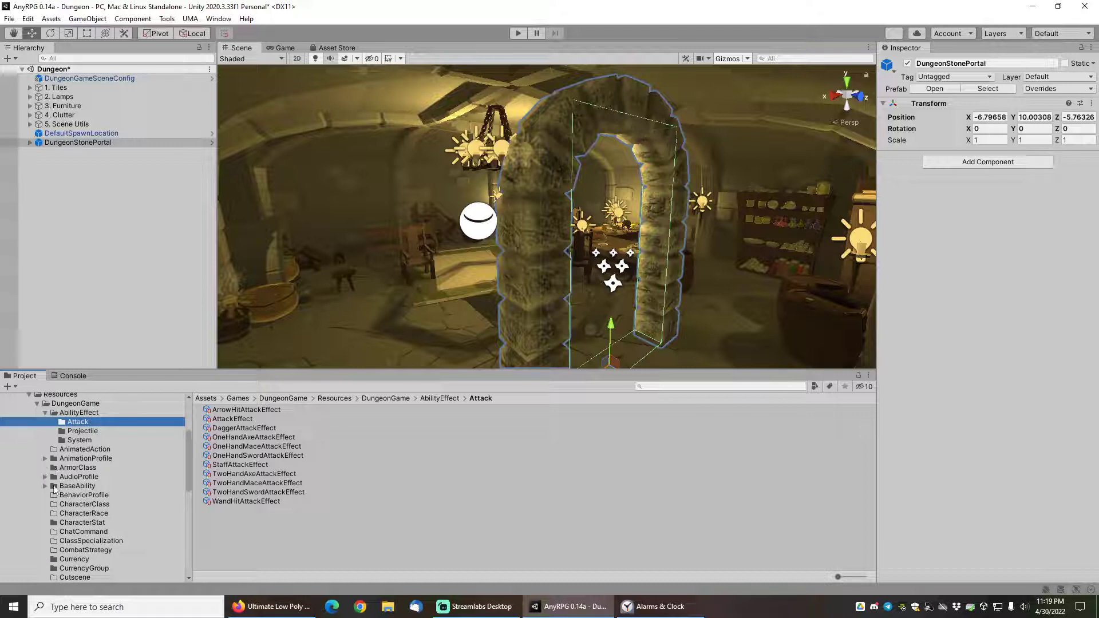
click(45, 477)
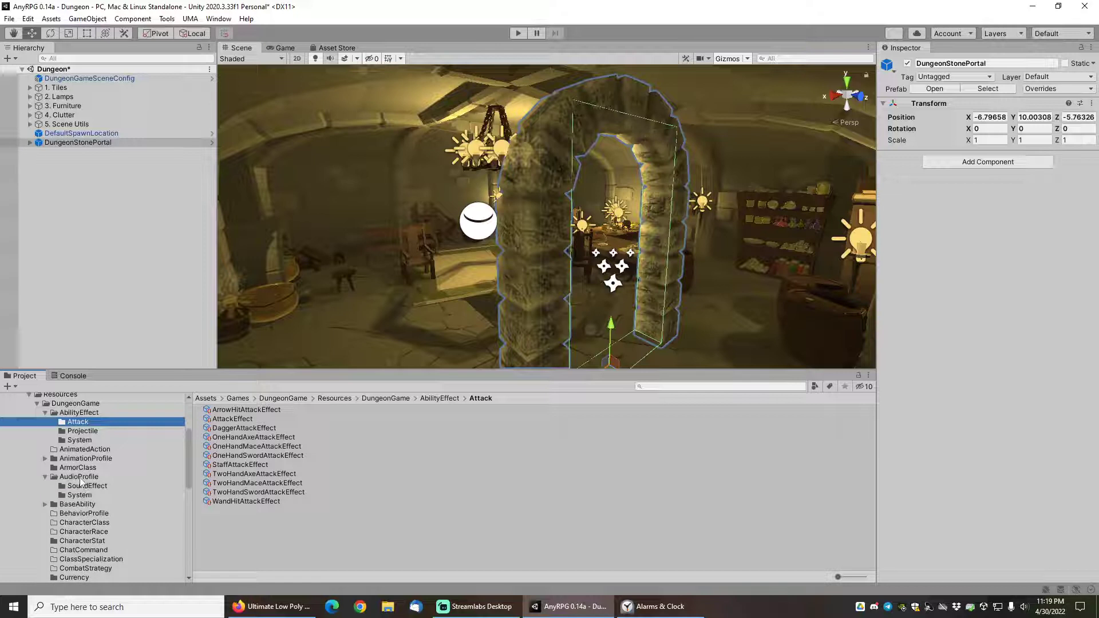
click(81, 479)
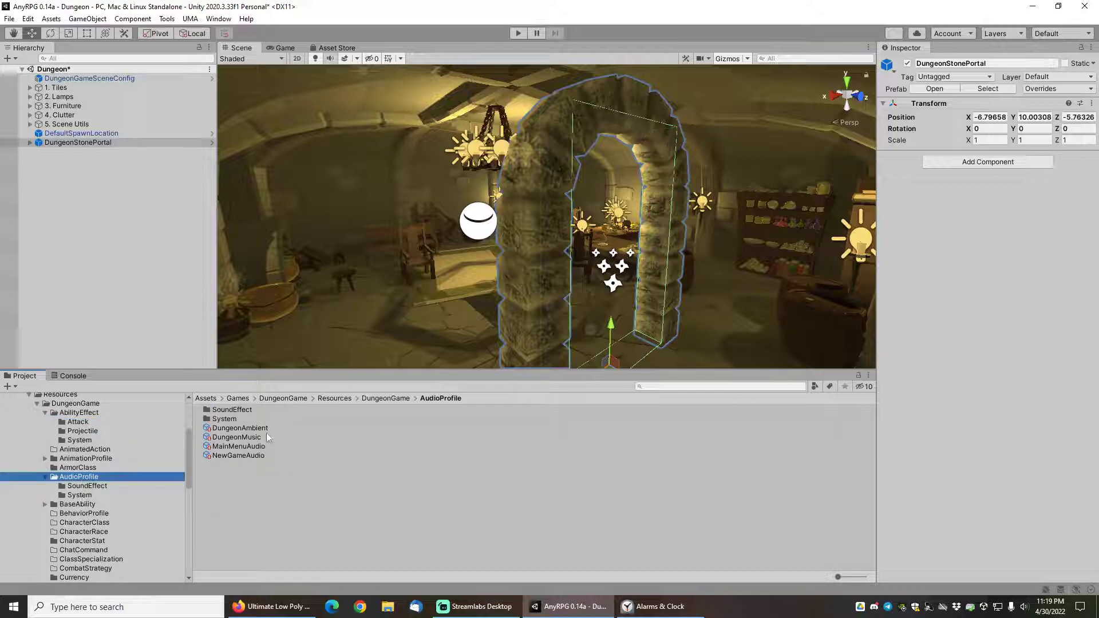
Review the MainMenuAudio, NewGameAudio, DungeonAmbient and DungeonMusic clips, then list the SoundEffect profiles
click(238, 447)
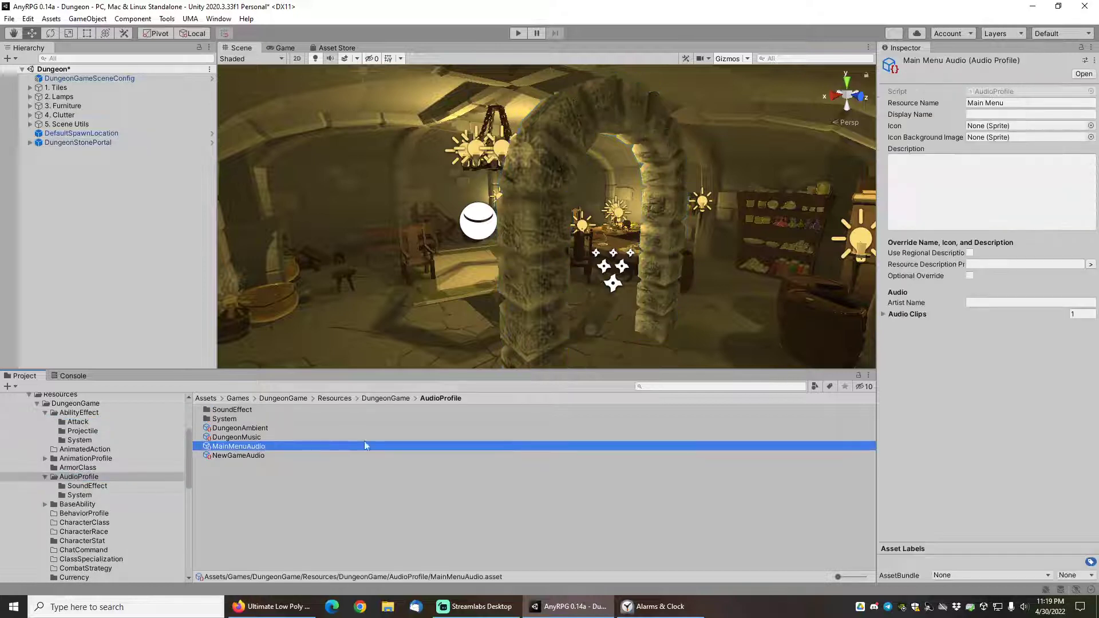
click(884, 314)
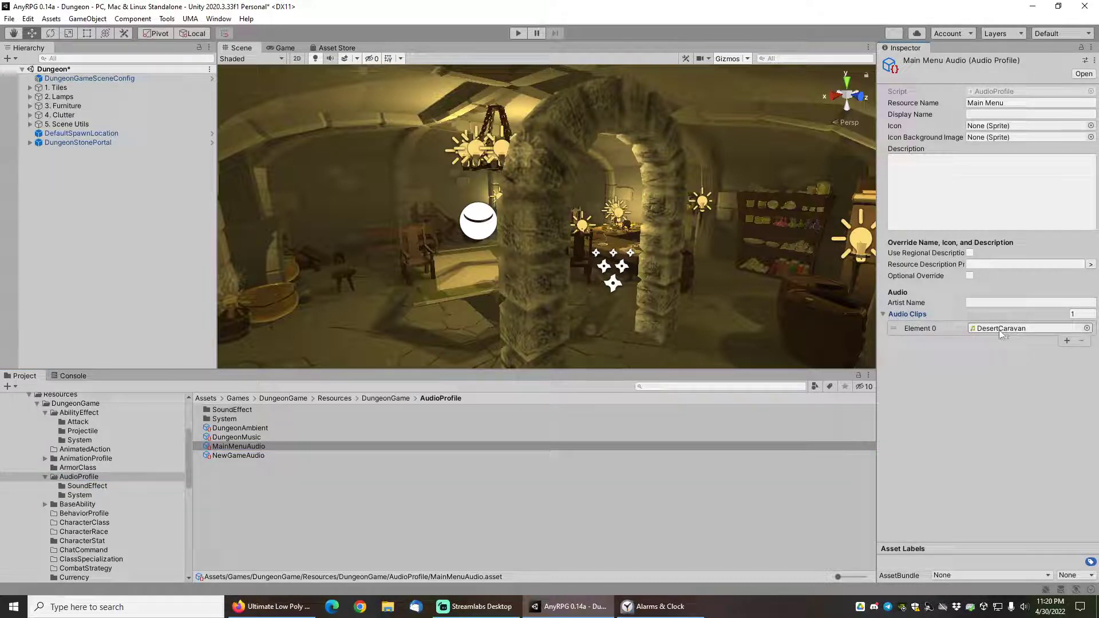
click(239, 456)
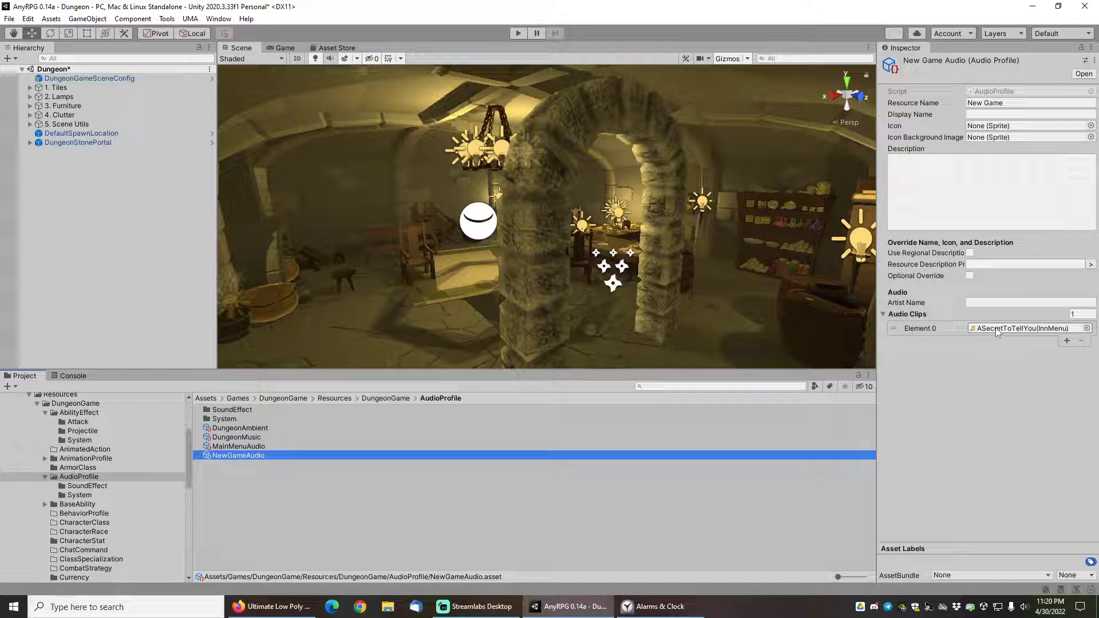
click(241, 428)
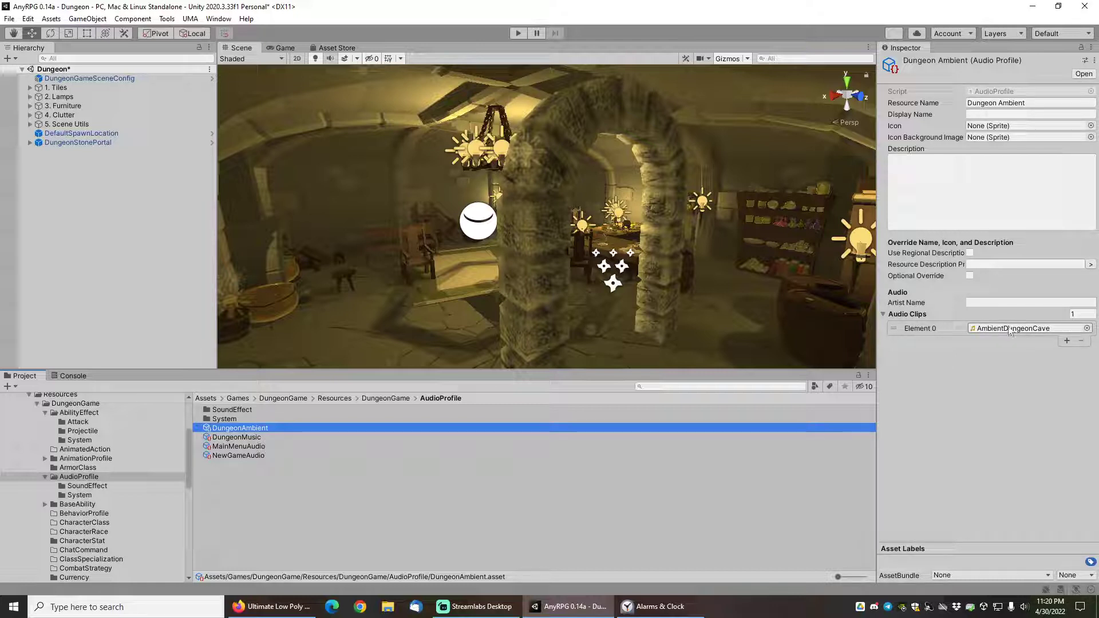
click(236, 438)
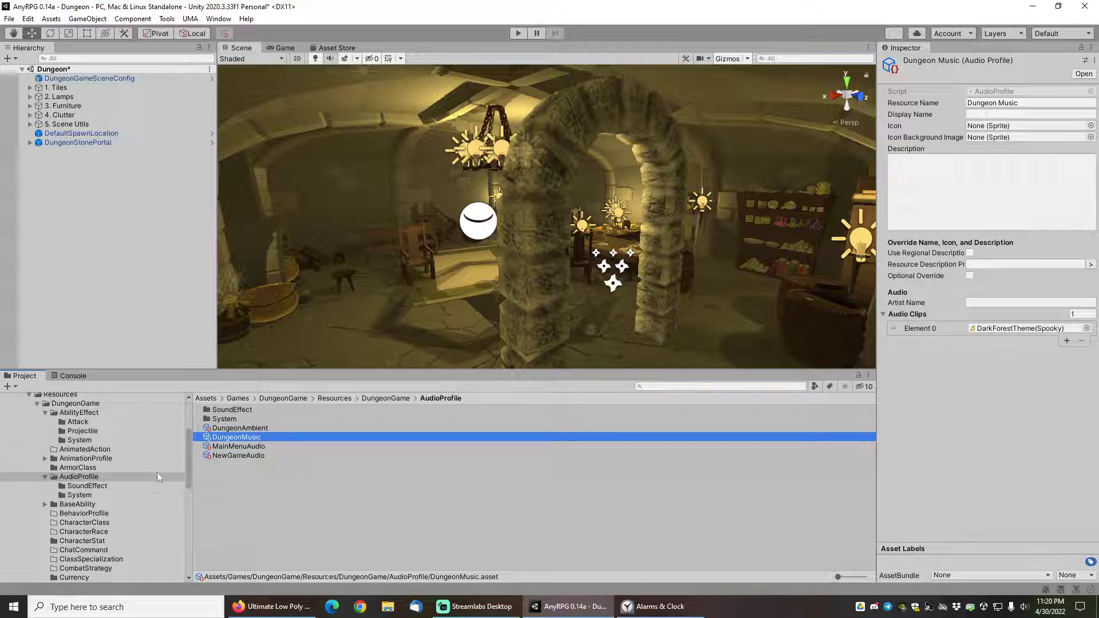
click(89, 486)
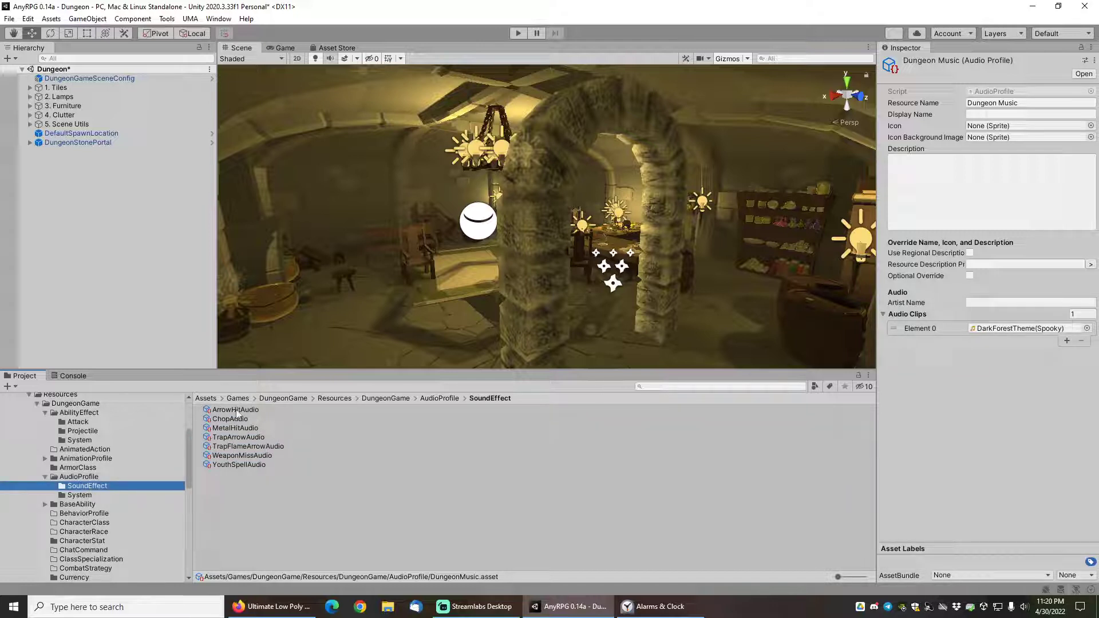
Select DungeonSceneNode in Resources/DungeonGame/SceneNode to inspect its Dungeon scene and audio profiles
scroll(57, 492, down, 3)
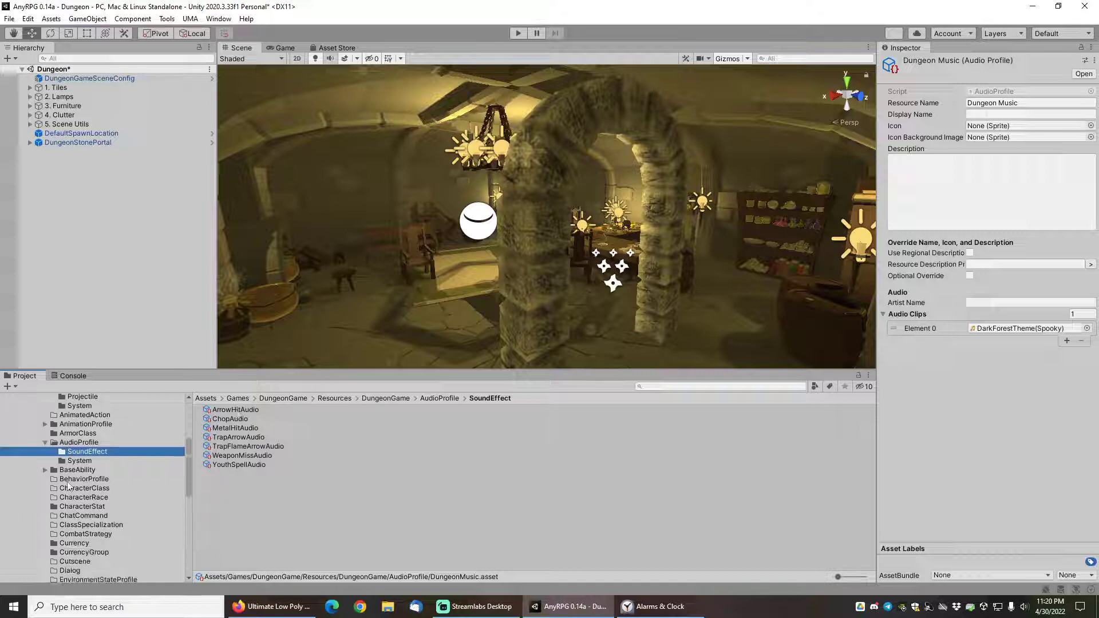
scroll(68, 486, down, 8)
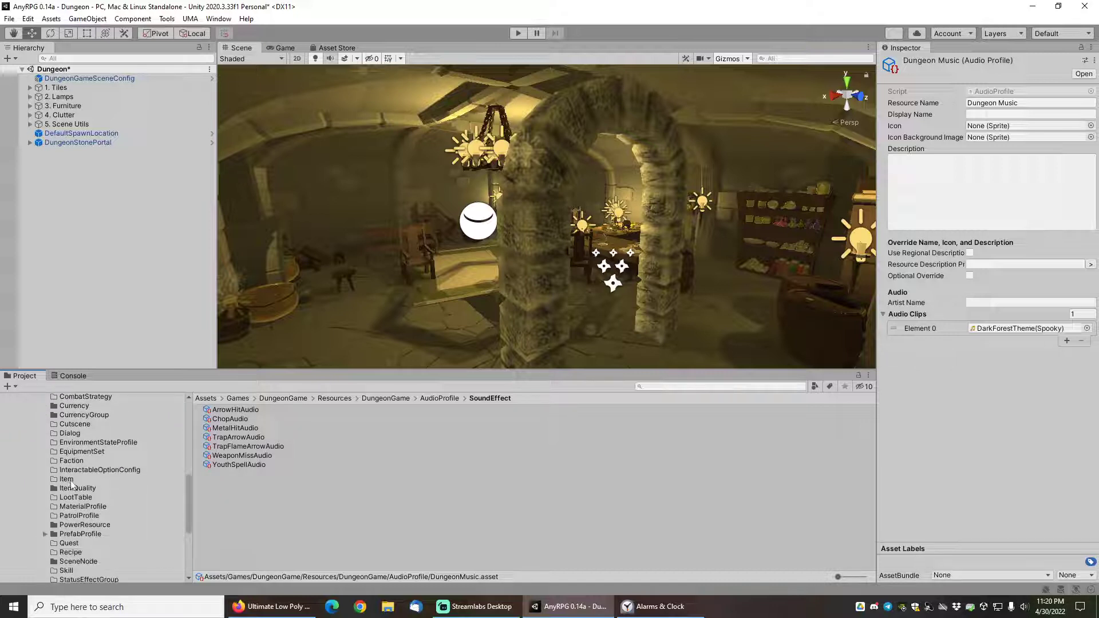
click(80, 493)
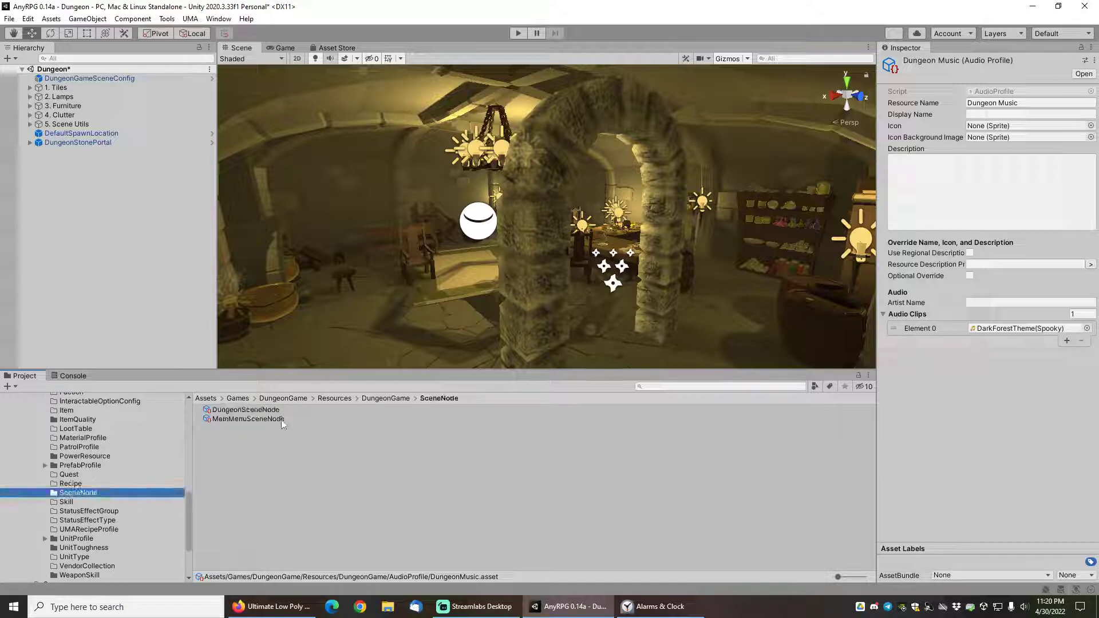
click(242, 410)
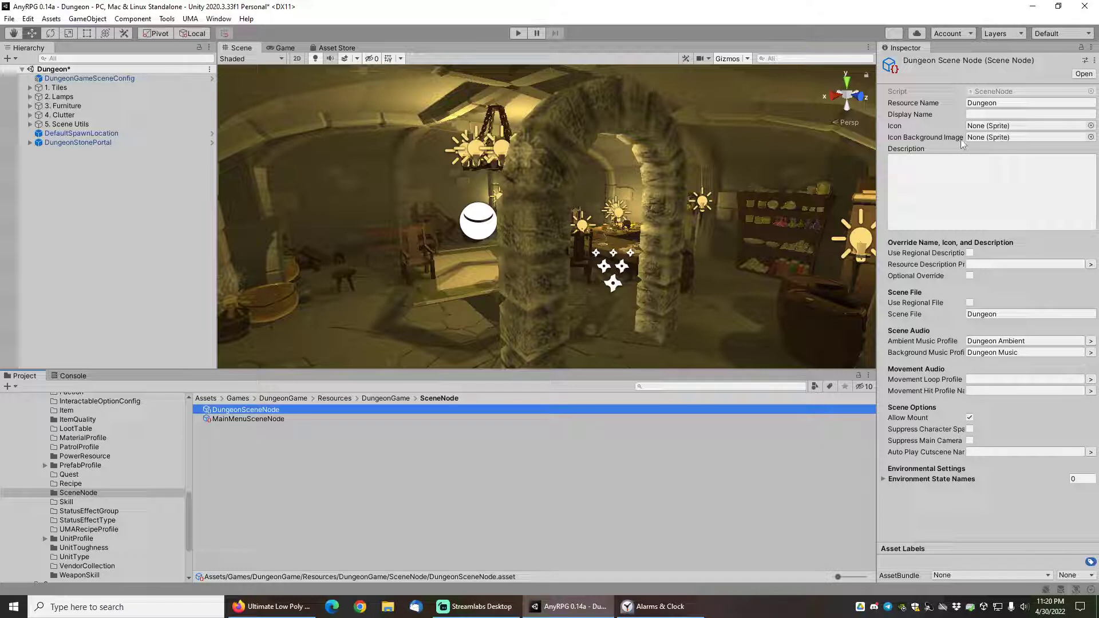
click(983, 104)
Change DungeonSceneNode's resource name to 'Dungeon Castle' and turn off Allow Mount
click(1006, 103)
click(1015, 103)
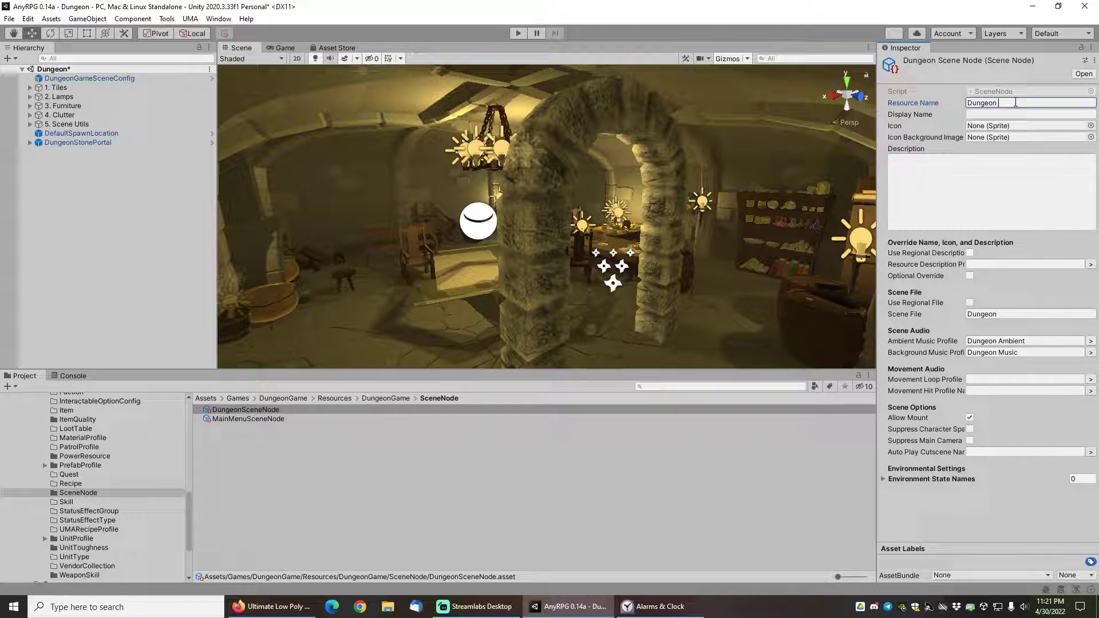
text(Castle)
click(969, 417)
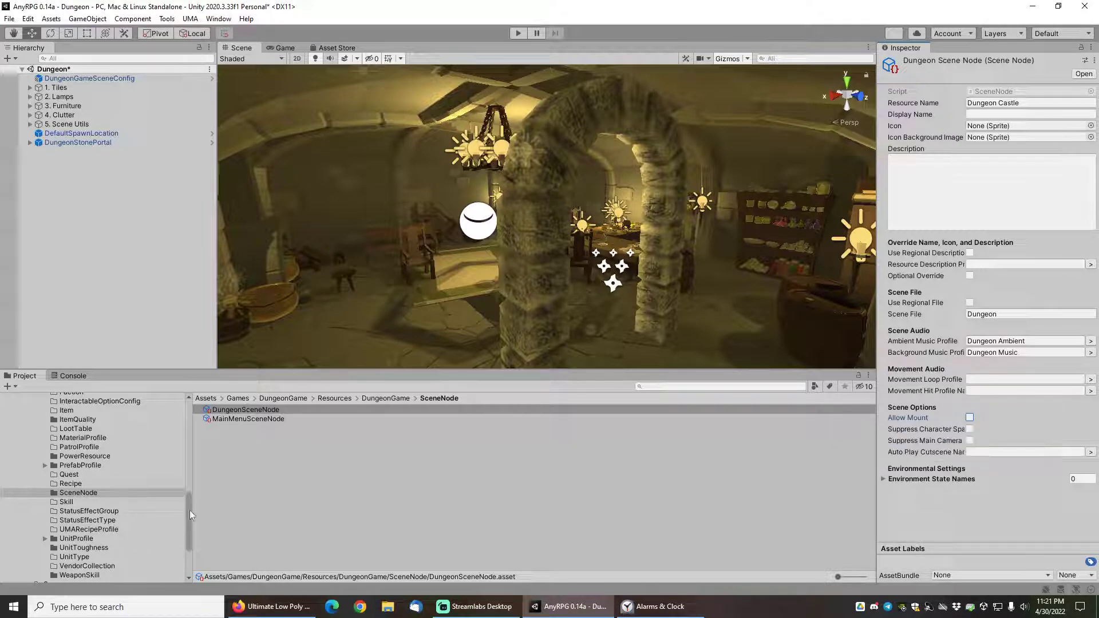
drag(190, 510, 191, 433)
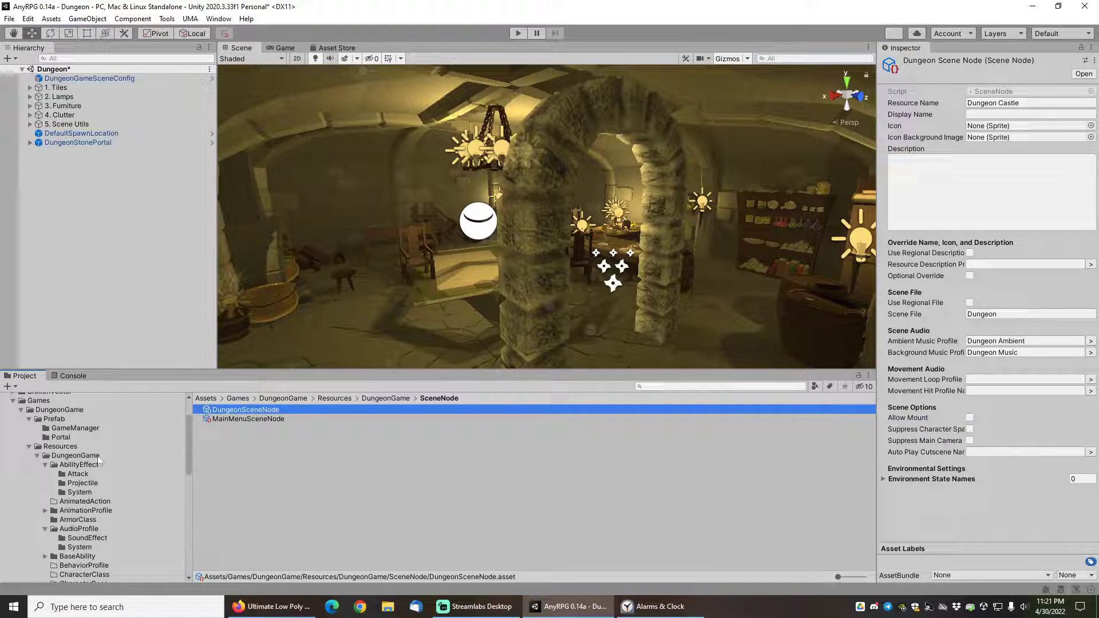
Collapse the AbilityEffect, AudioProfile and DungeonGame folders, re-expand DungeonGame, and select DungeonGameSceneConfig
click(45, 465)
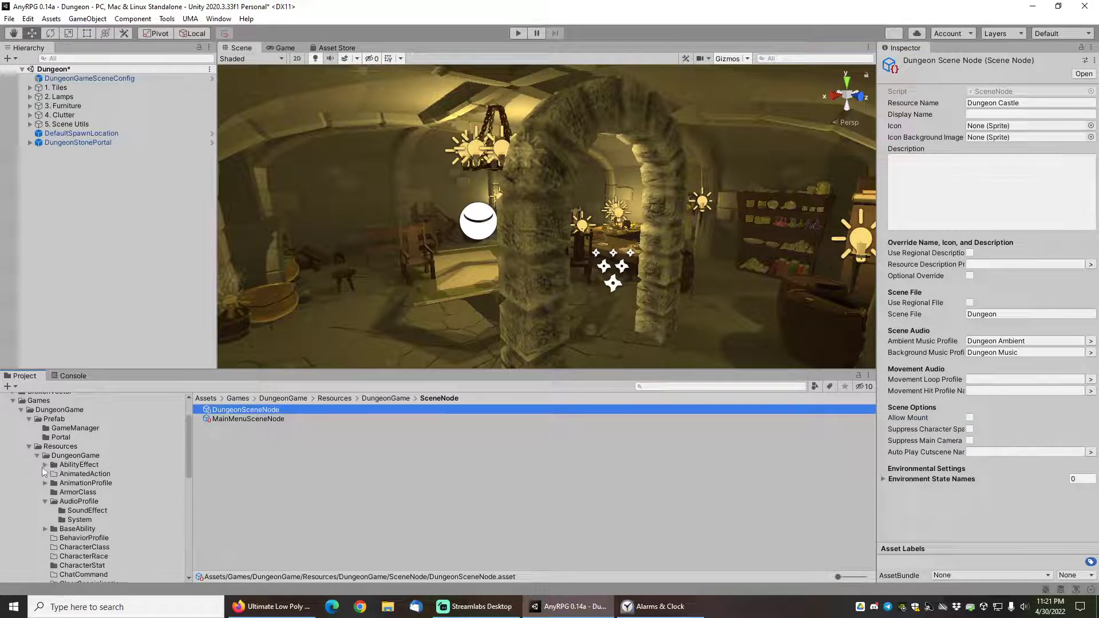
click(46, 501)
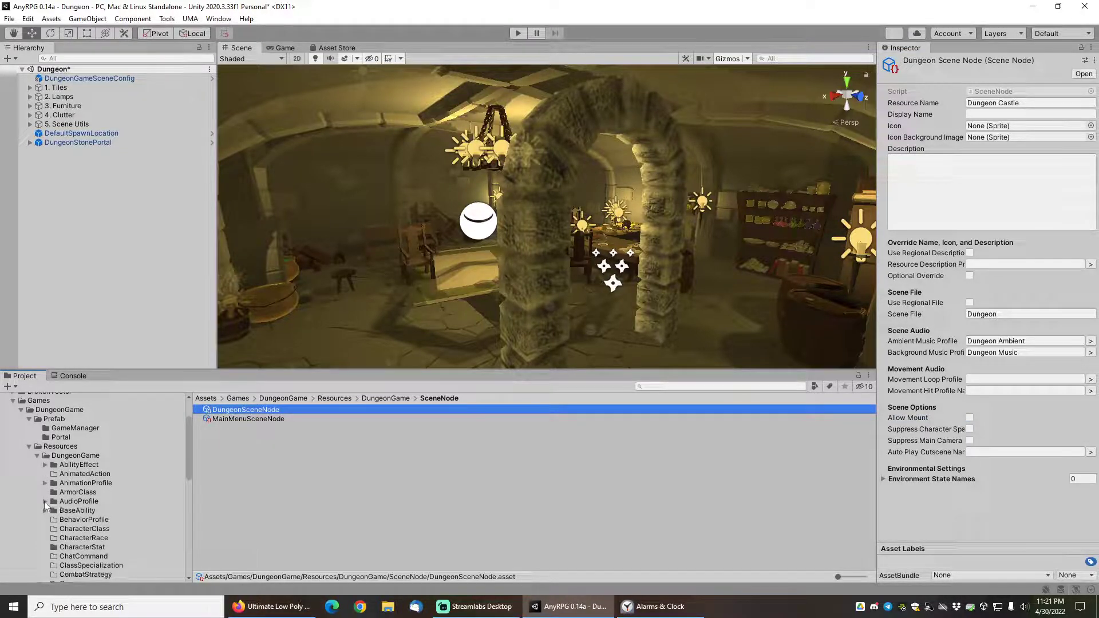
click(21, 410)
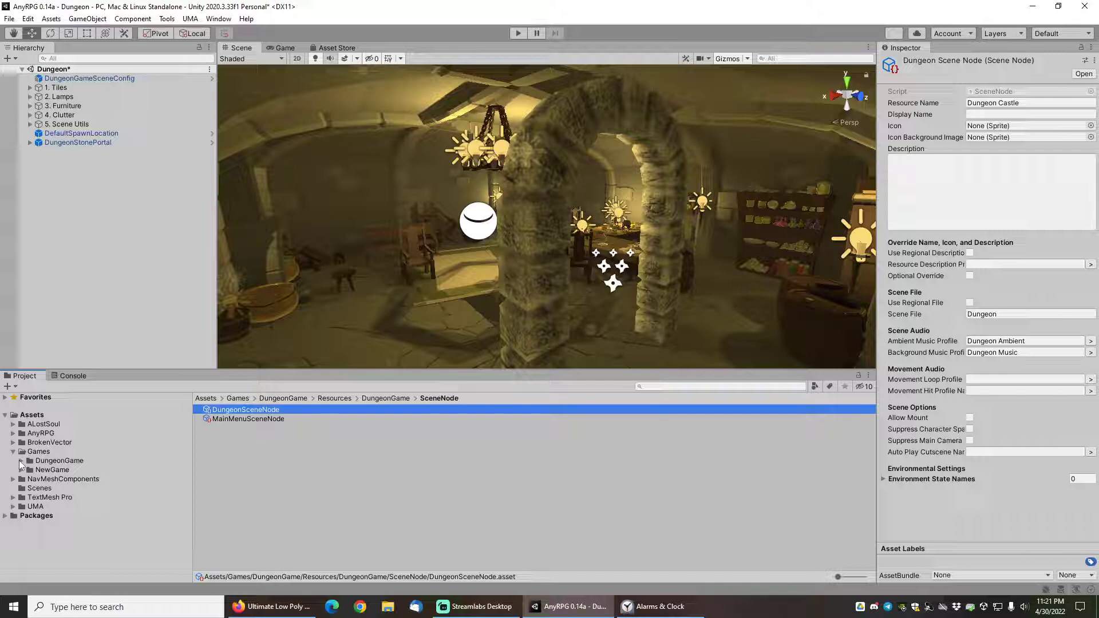
click(21, 460)
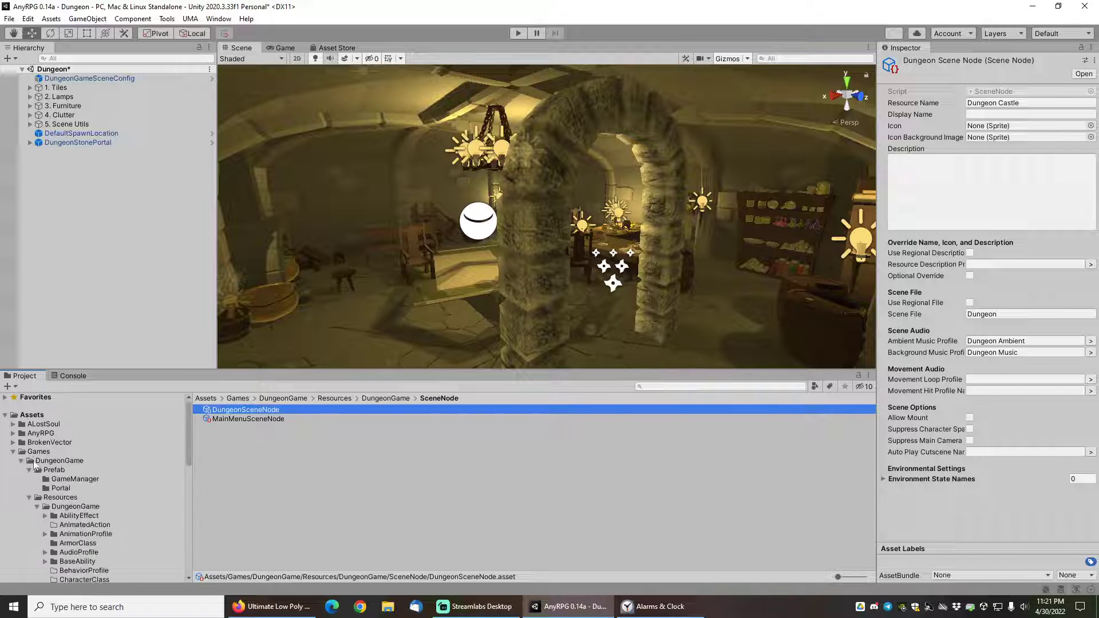
click(83, 77)
Select the DungeonGameGameManager prefab and expand Load Resources Folders to show DungeonGame
click(1003, 183)
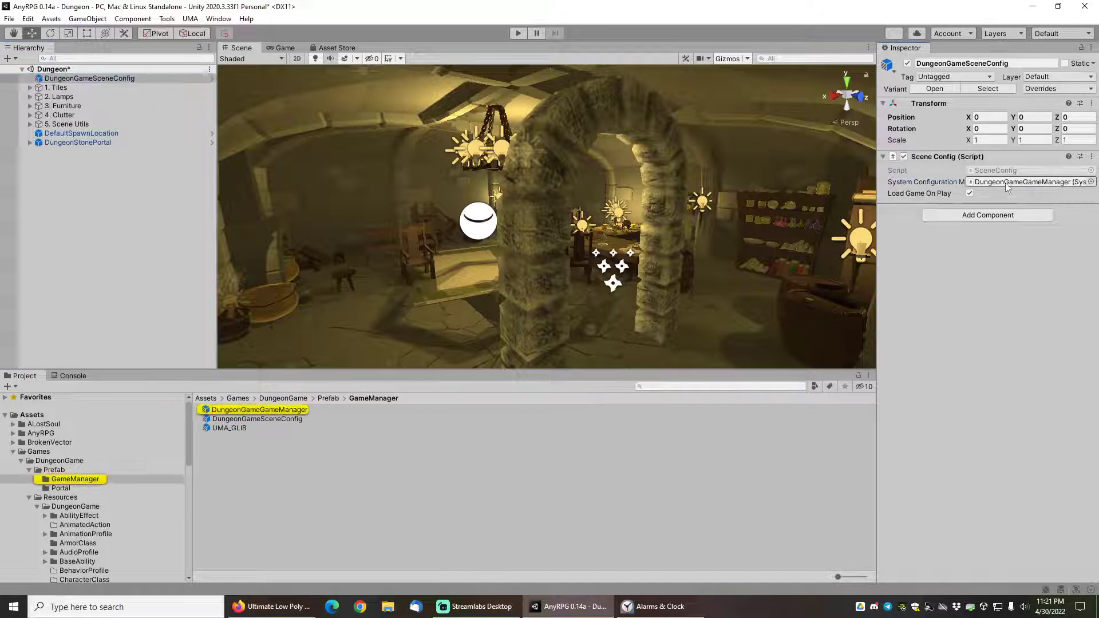
click(265, 411)
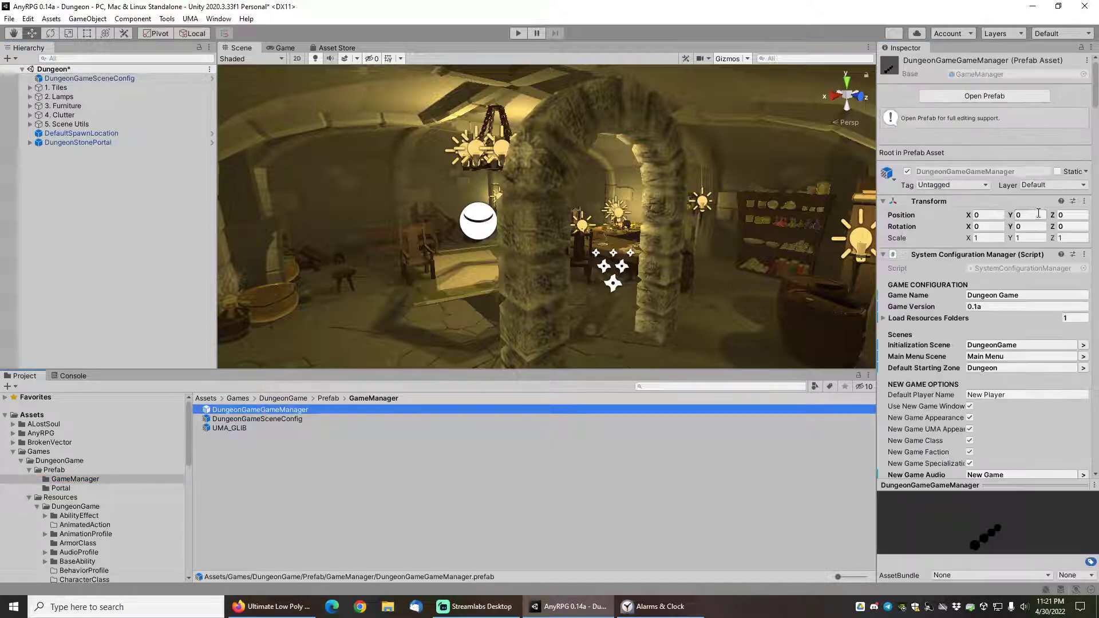
click(883, 318)
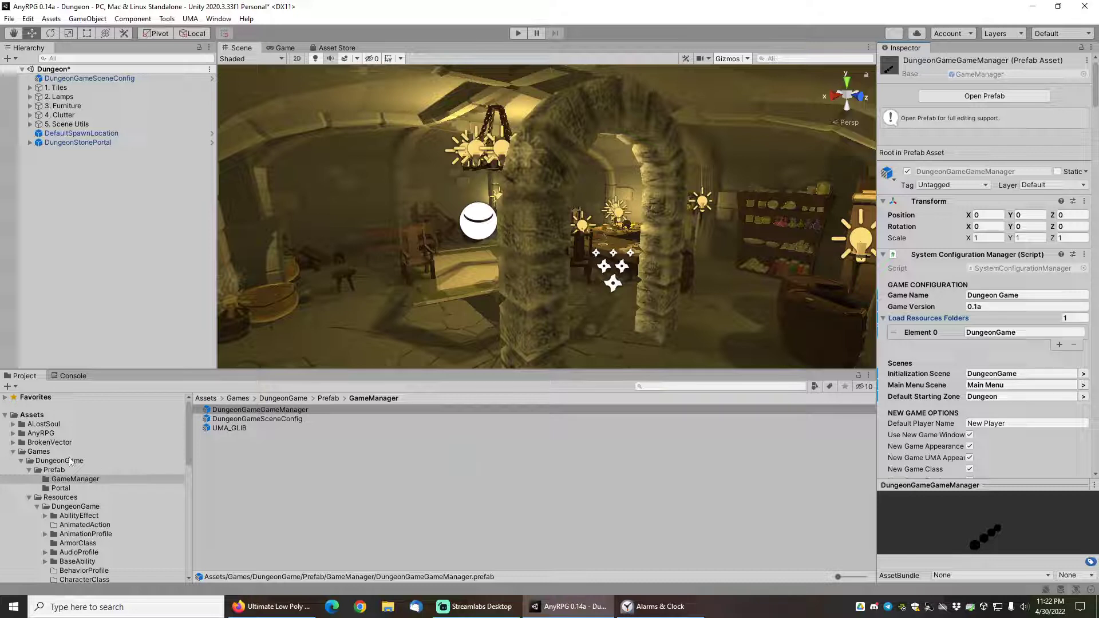
scroll(67, 485, down, 3)
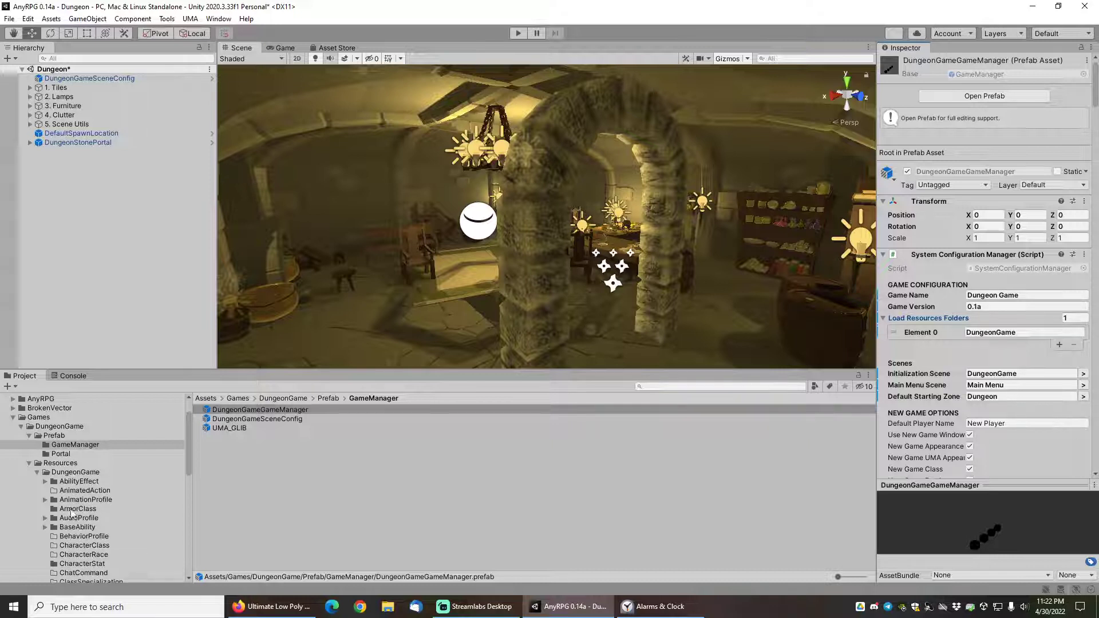
drag(189, 433, 189, 529)
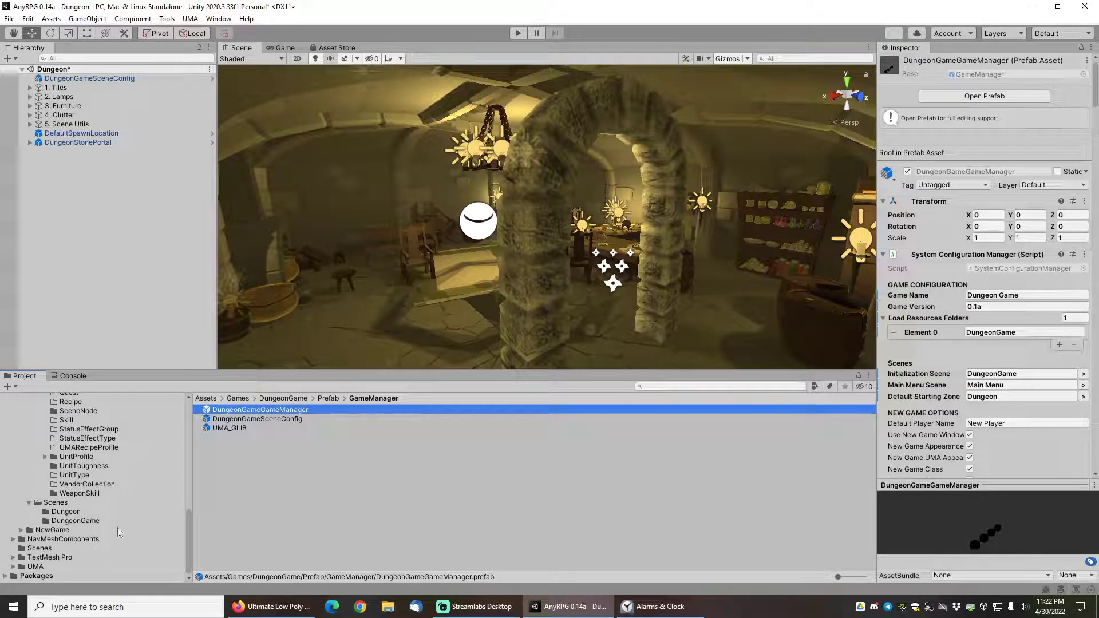
drag(190, 527, 188, 432)
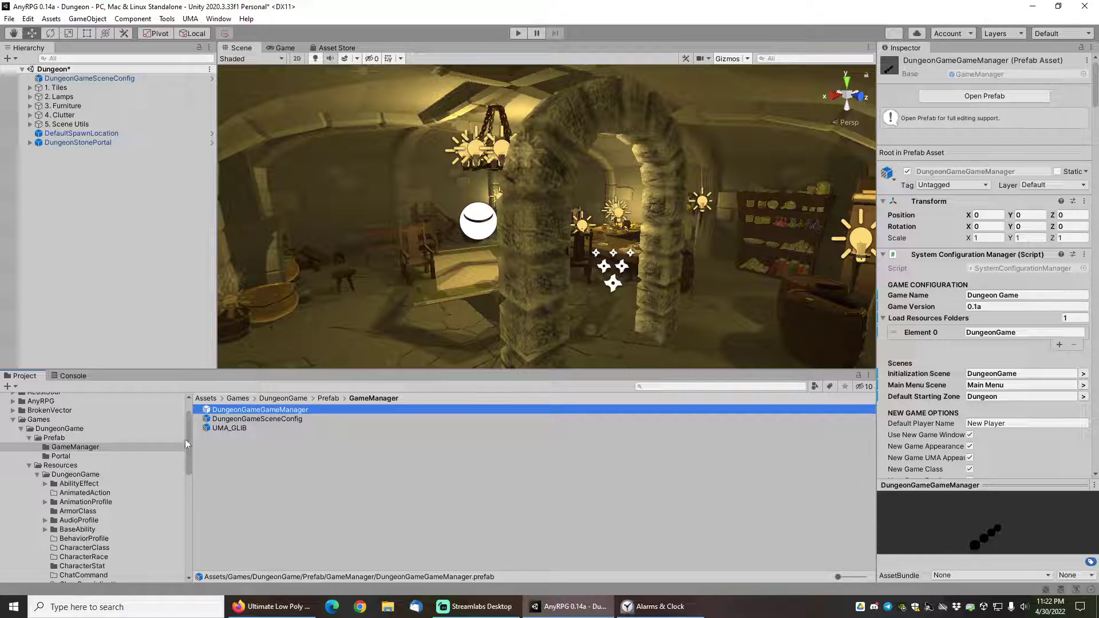
drag(187, 431, 187, 533)
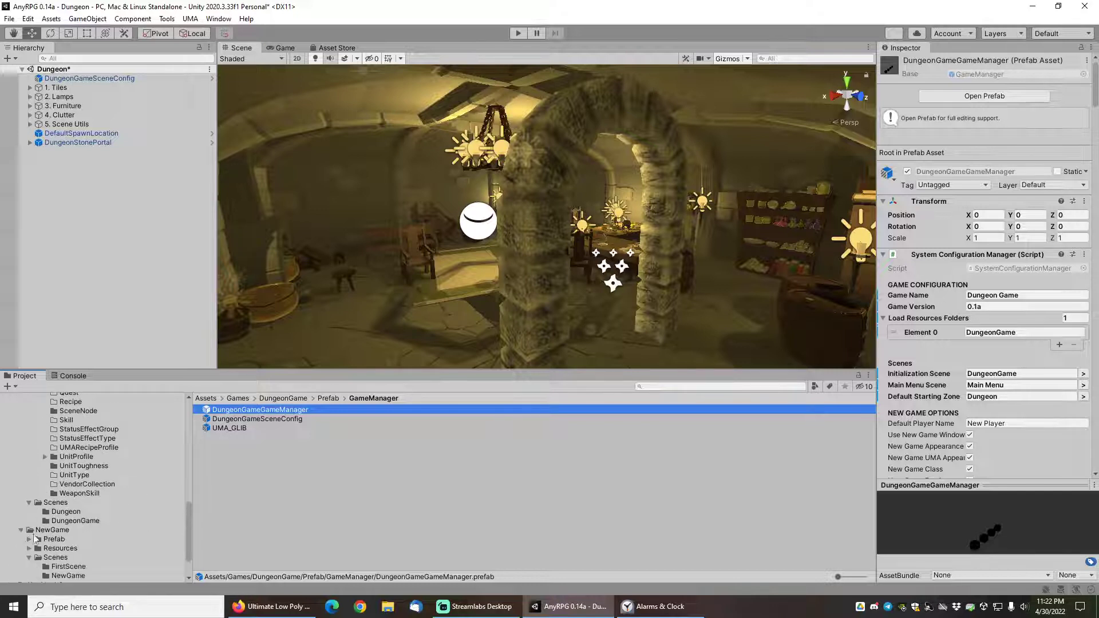
click(29, 548)
scroll(67, 506, down, 3)
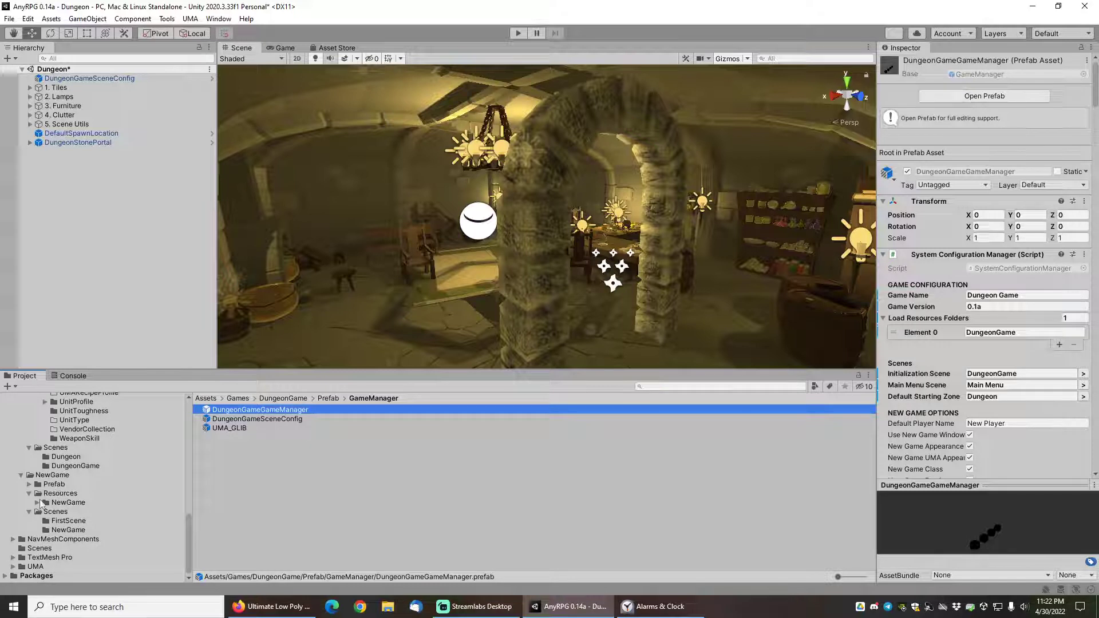
click(37, 501)
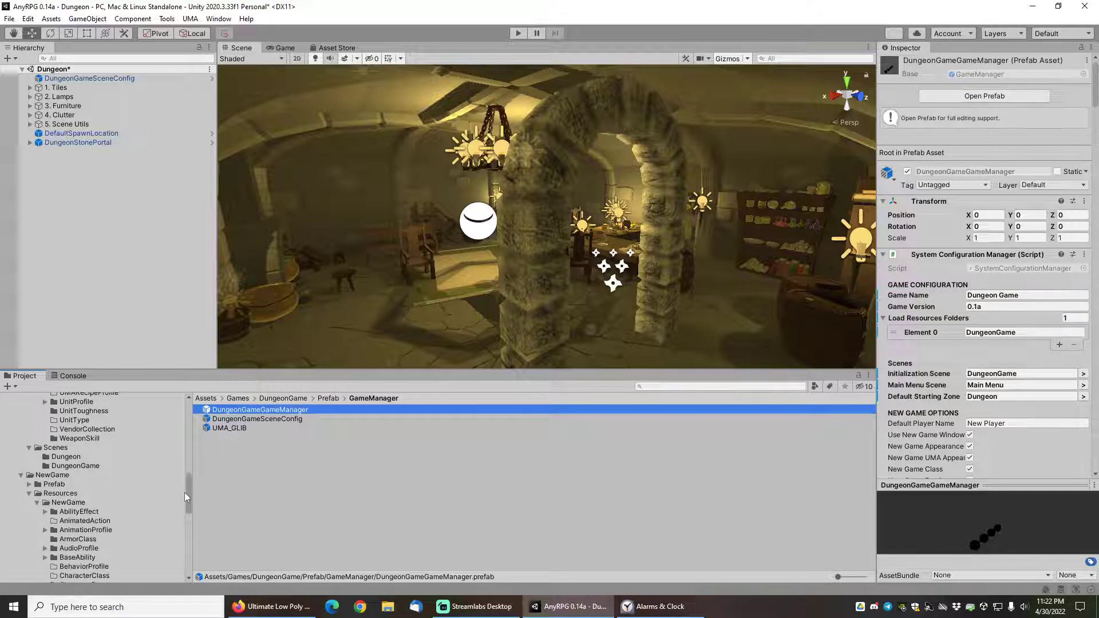
drag(187, 499, 184, 415)
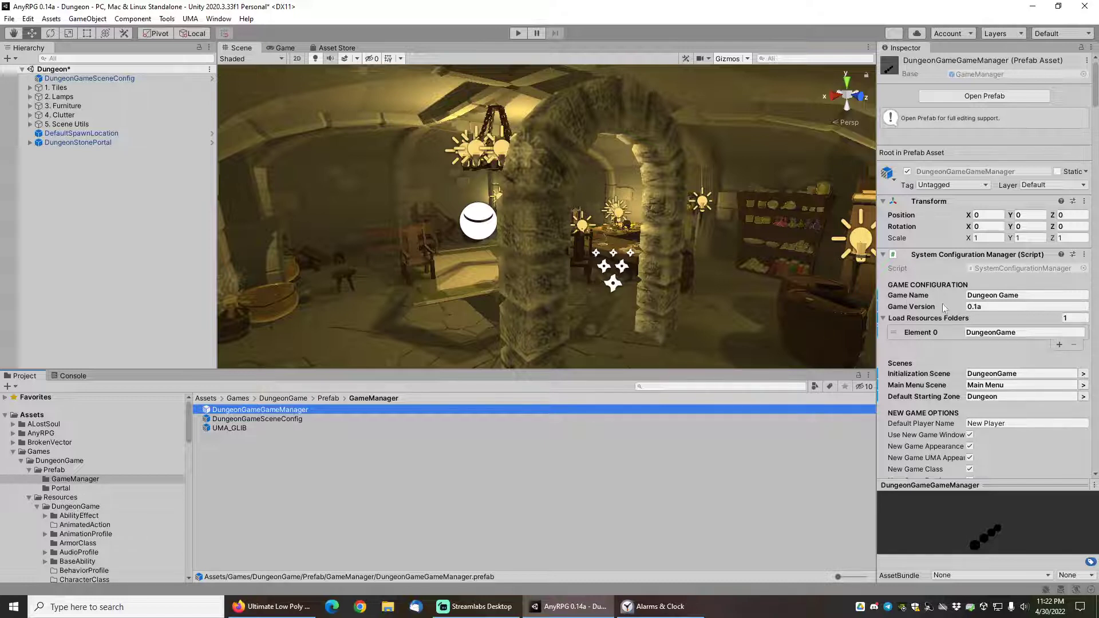
click(1028, 333)
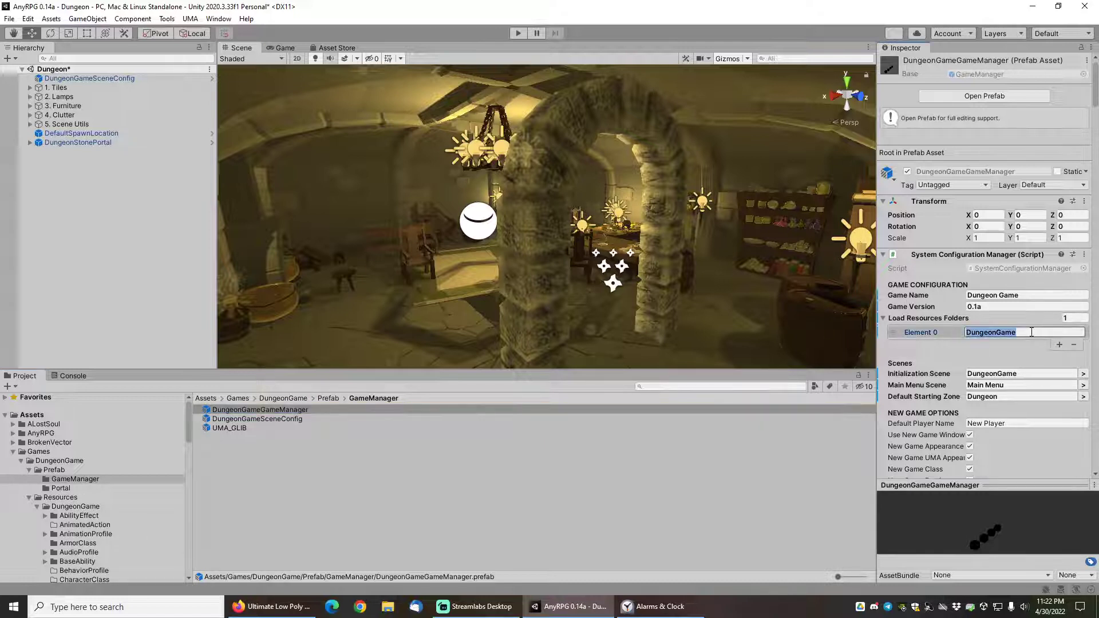